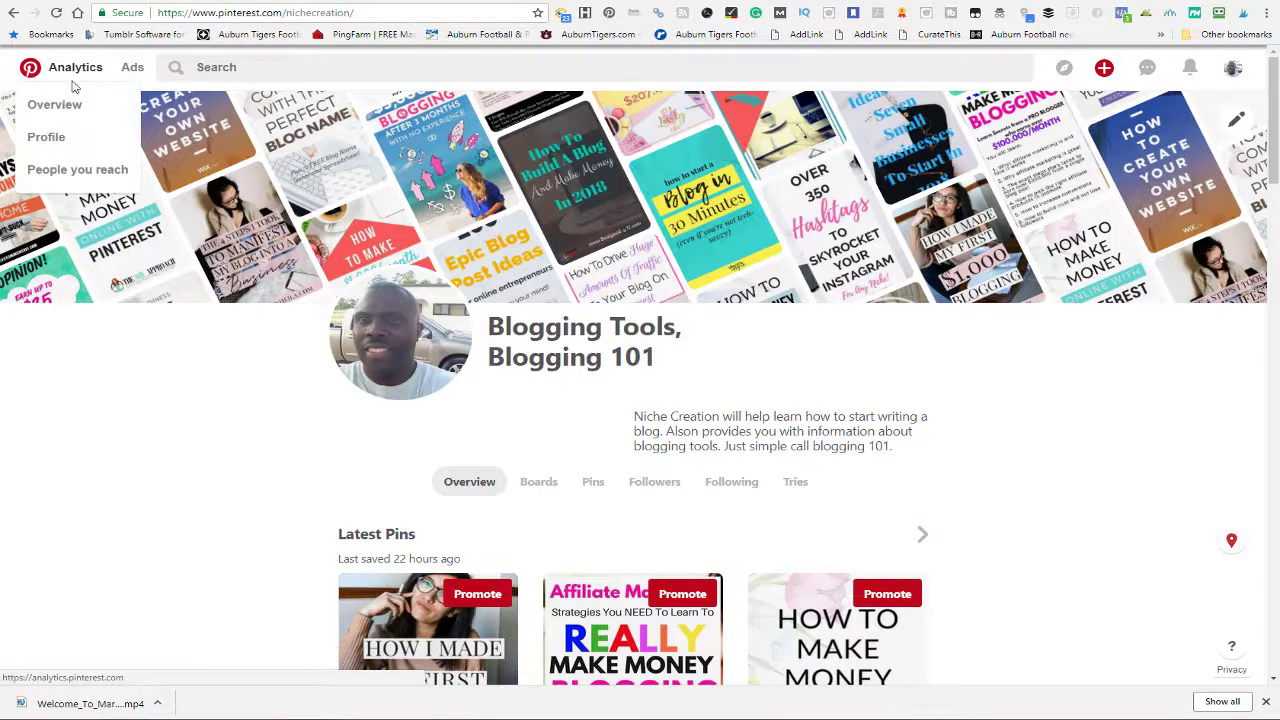
# Step: Open the analytics overview and review the profile, audience reach and top Pin impressions for the last 30 days
pyautogui.click(60, 104)
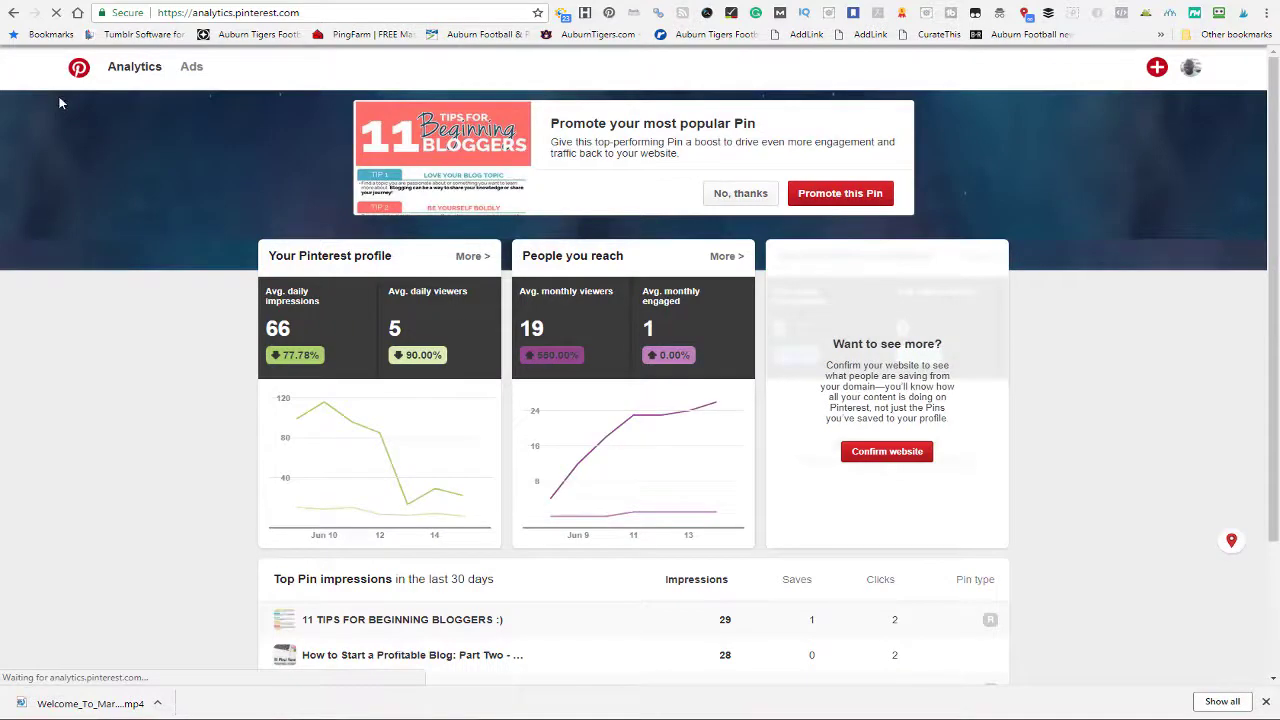
pyautogui.scroll(-3, 1116, 341)
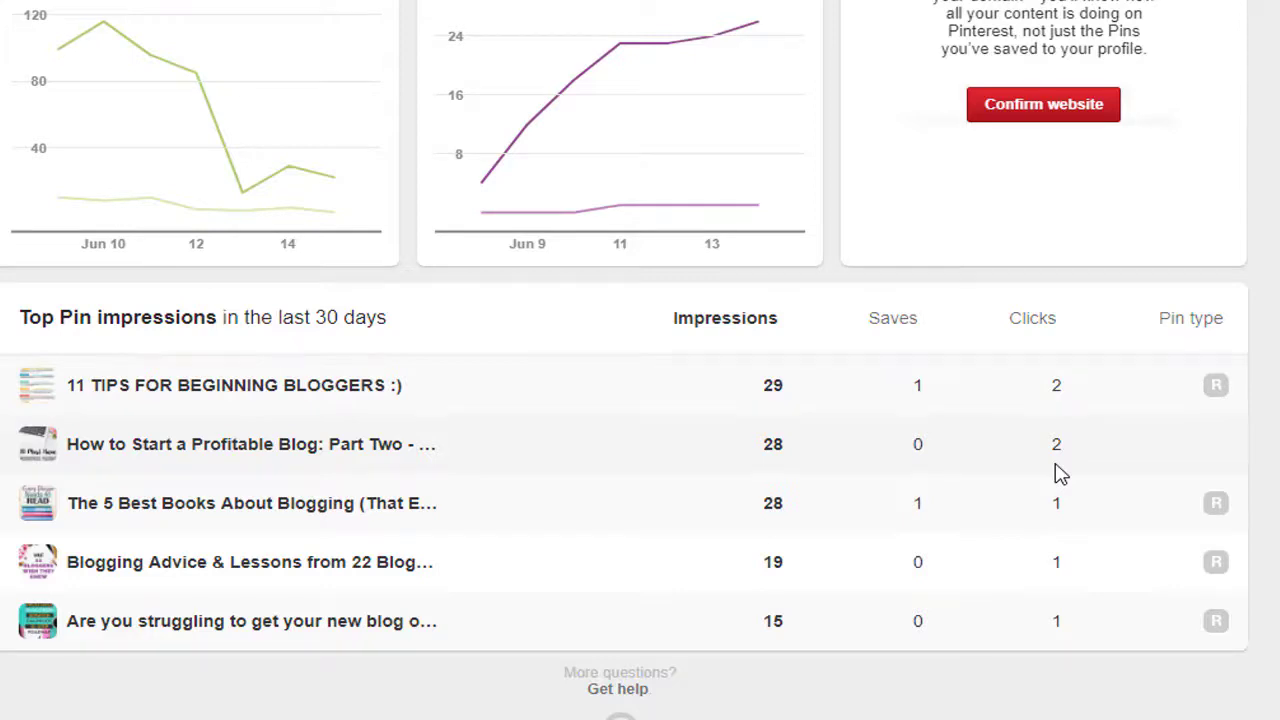
pyautogui.scroll(3, 1061, 474)
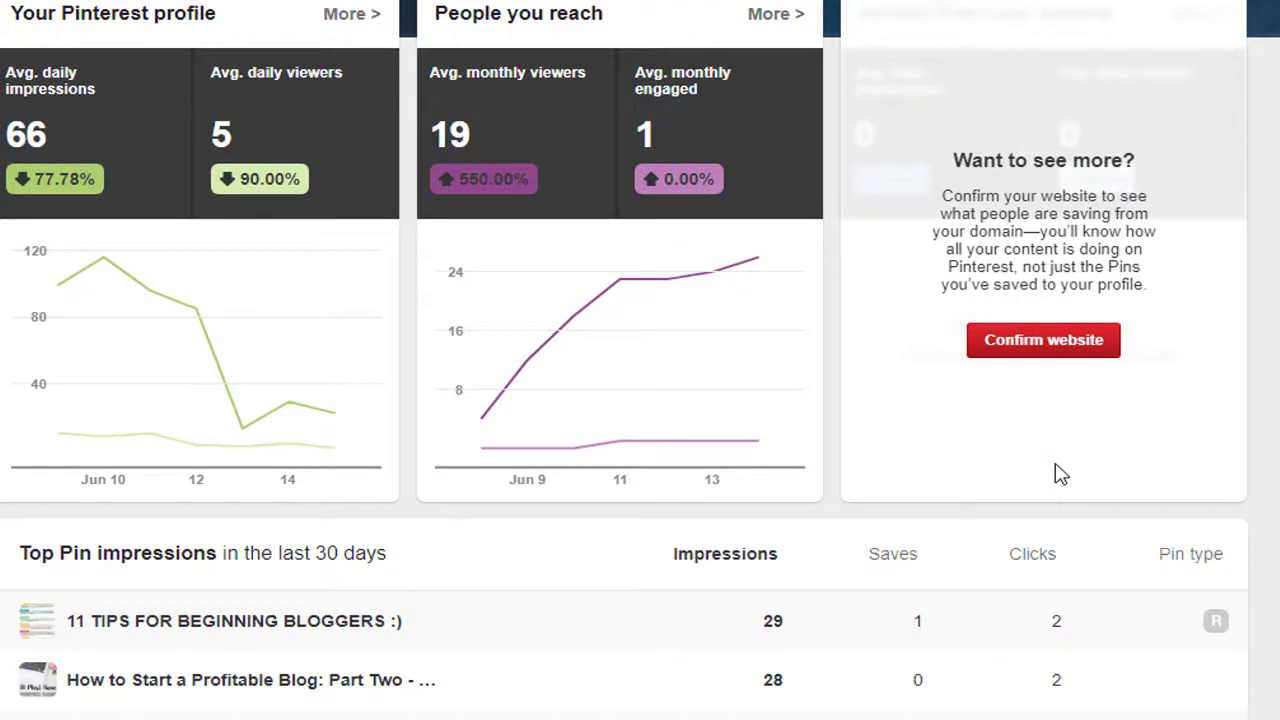
pyautogui.scroll(-3, 1061, 474)
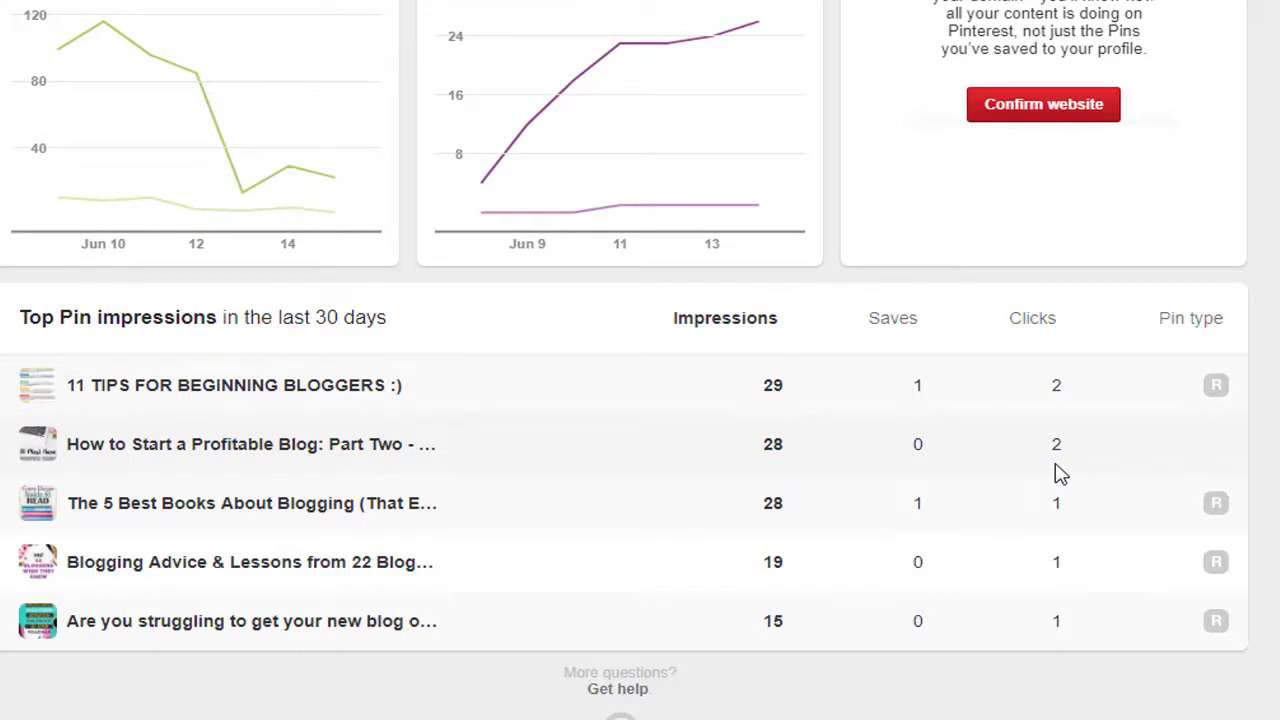
pyautogui.scroll(3, 1060, 473)
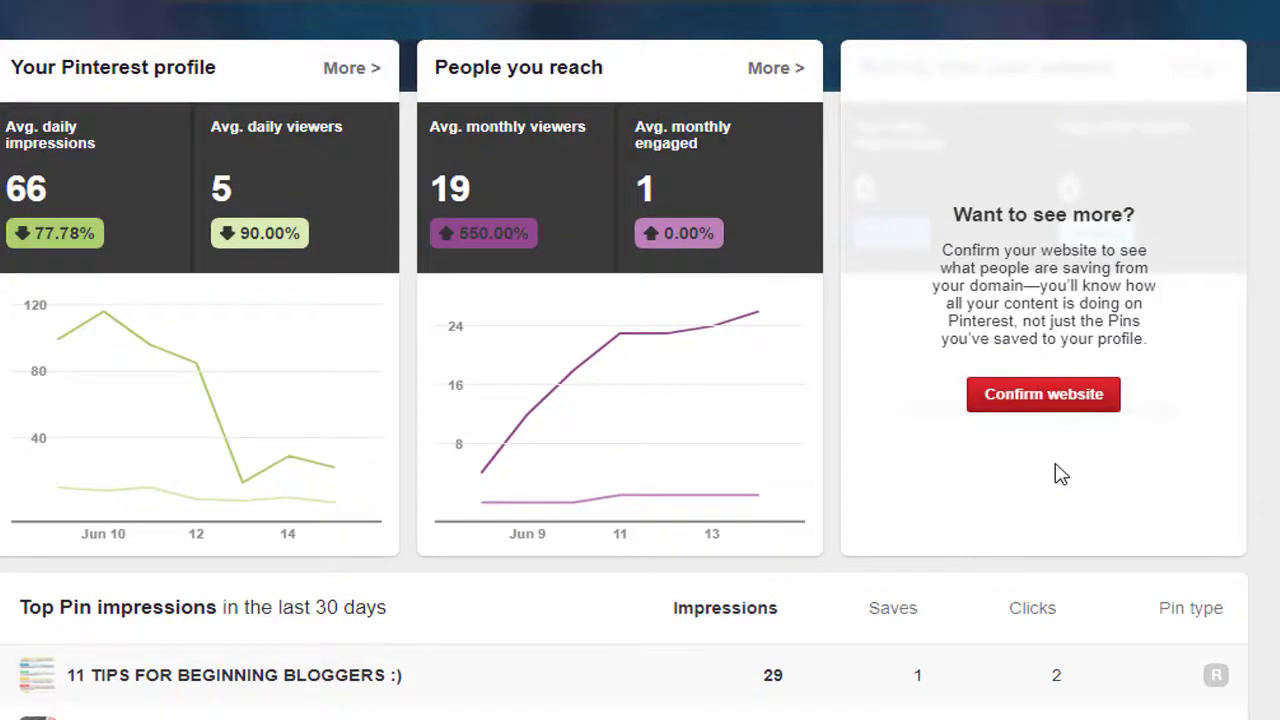
pyautogui.scroll(-3, 1060, 473)
pyautogui.scroll(3, 1060, 473)
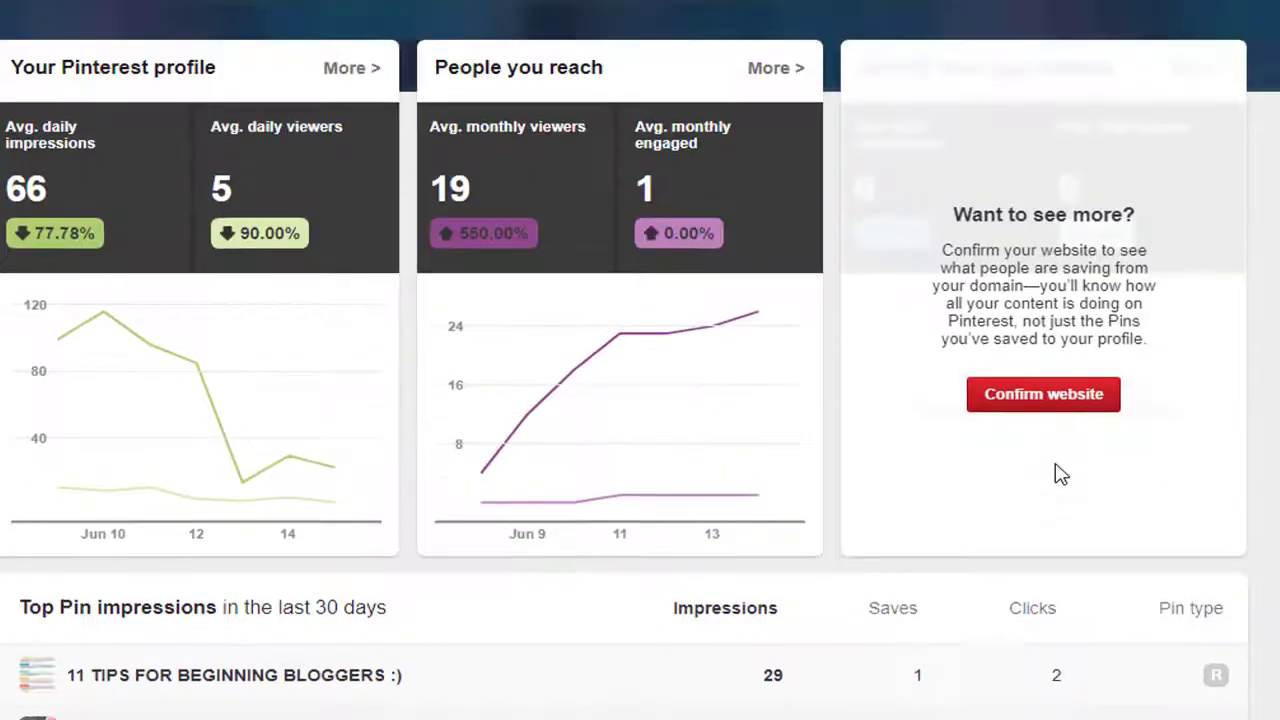
# Step: Open the detailed Pinterest profile analytics, and from its top Pin impressions open "11 TIPS FOR BEGINNING BLOGGERS" in a new tab
pyautogui.click(357, 78)
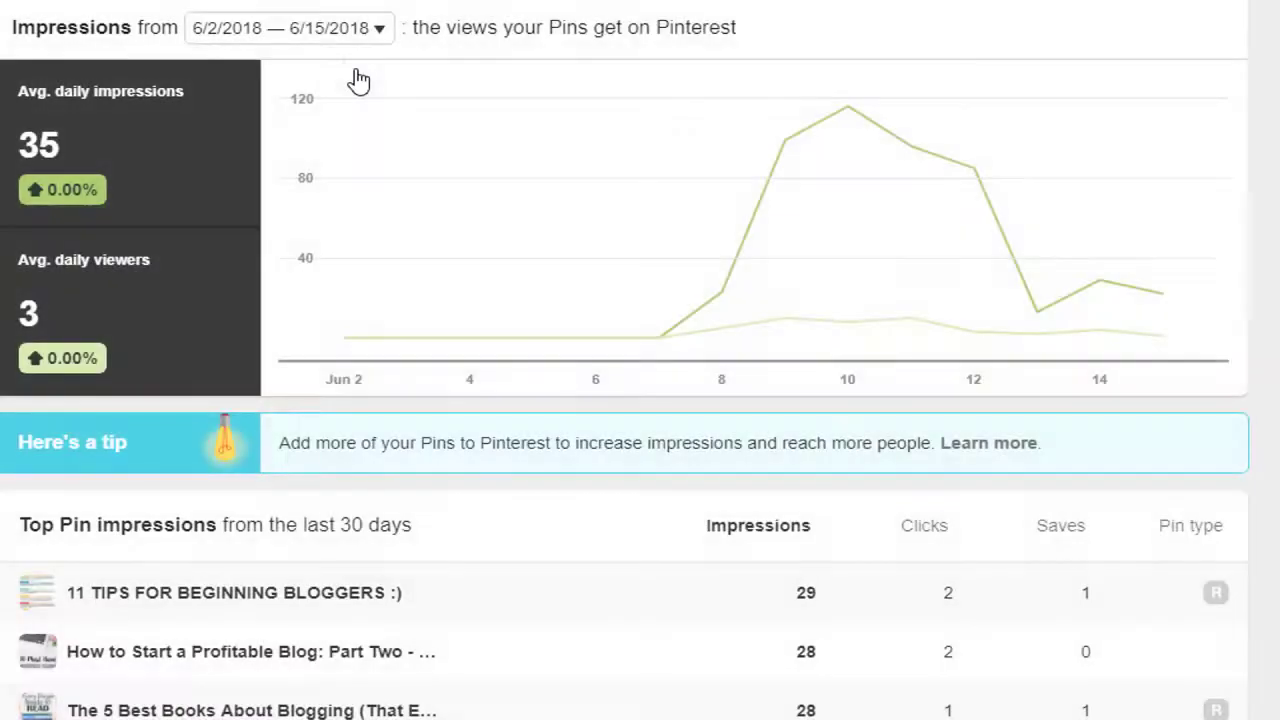
pyautogui.scroll(-3, 1000, 190)
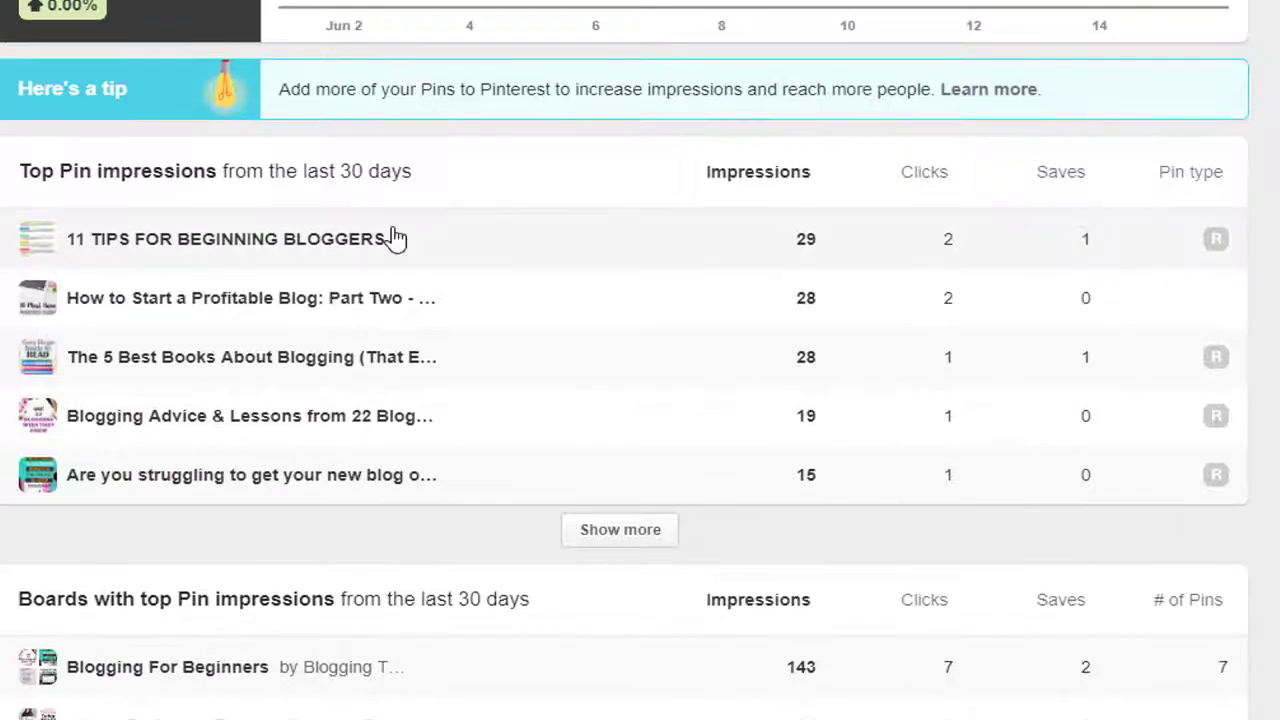
pyautogui.rightClick(307, 253)
pyautogui.click(338, 257)
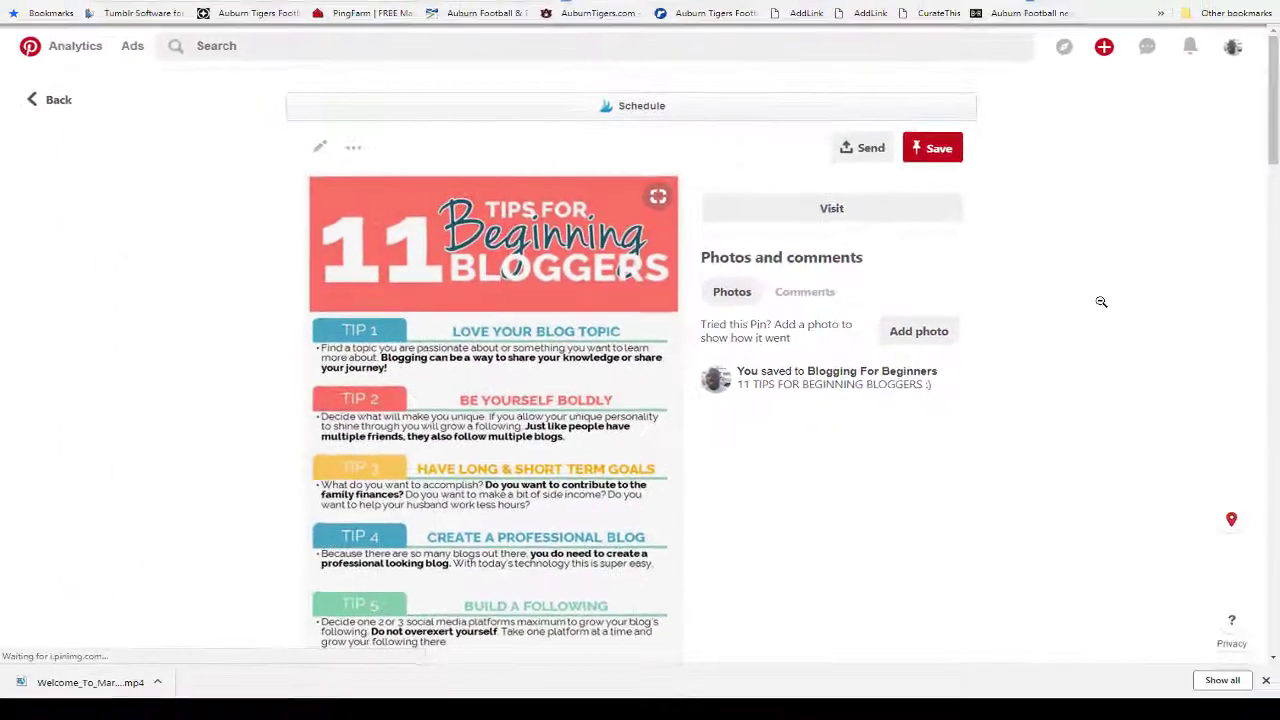
# Step: Read through the tips infographic on the "11 TIPS FOR BEGINNING BLOGGERS" pin
pyautogui.scroll(-4, 1214, 255)
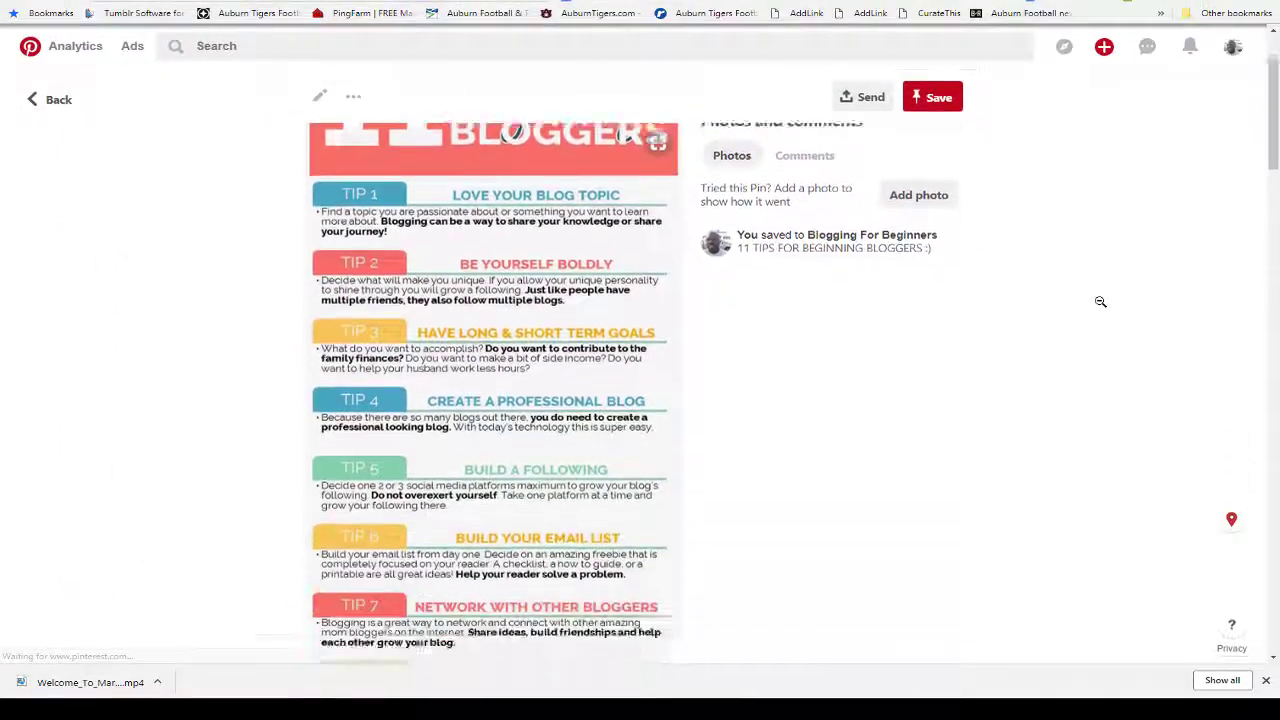
pyautogui.scroll(-2, 1095, 305)
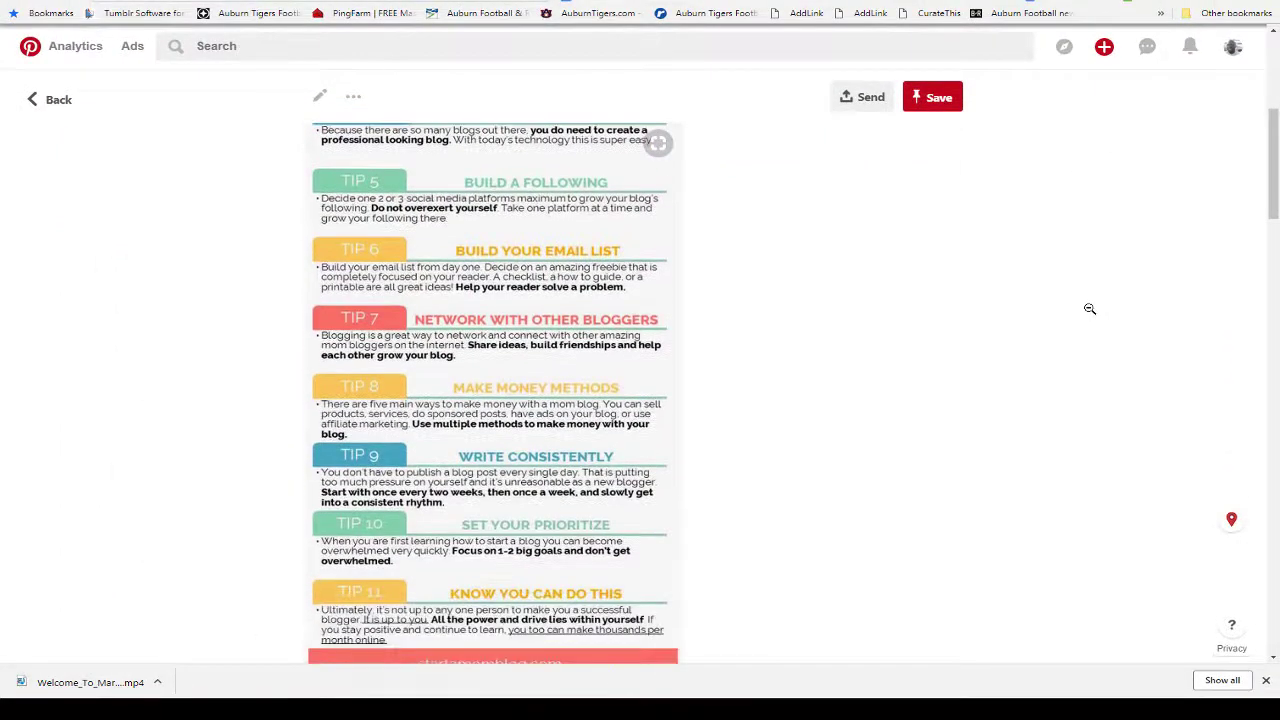
pyautogui.scroll(4, 1090, 308)
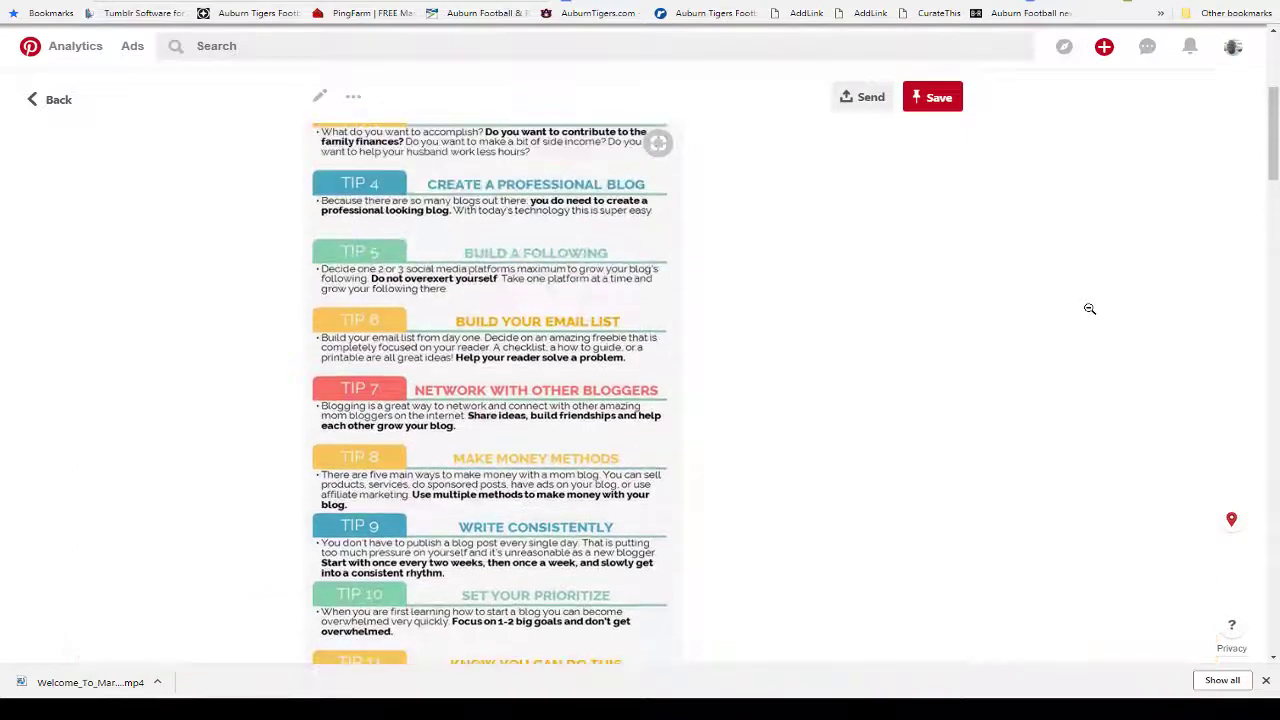
pyautogui.scroll(2, 1090, 308)
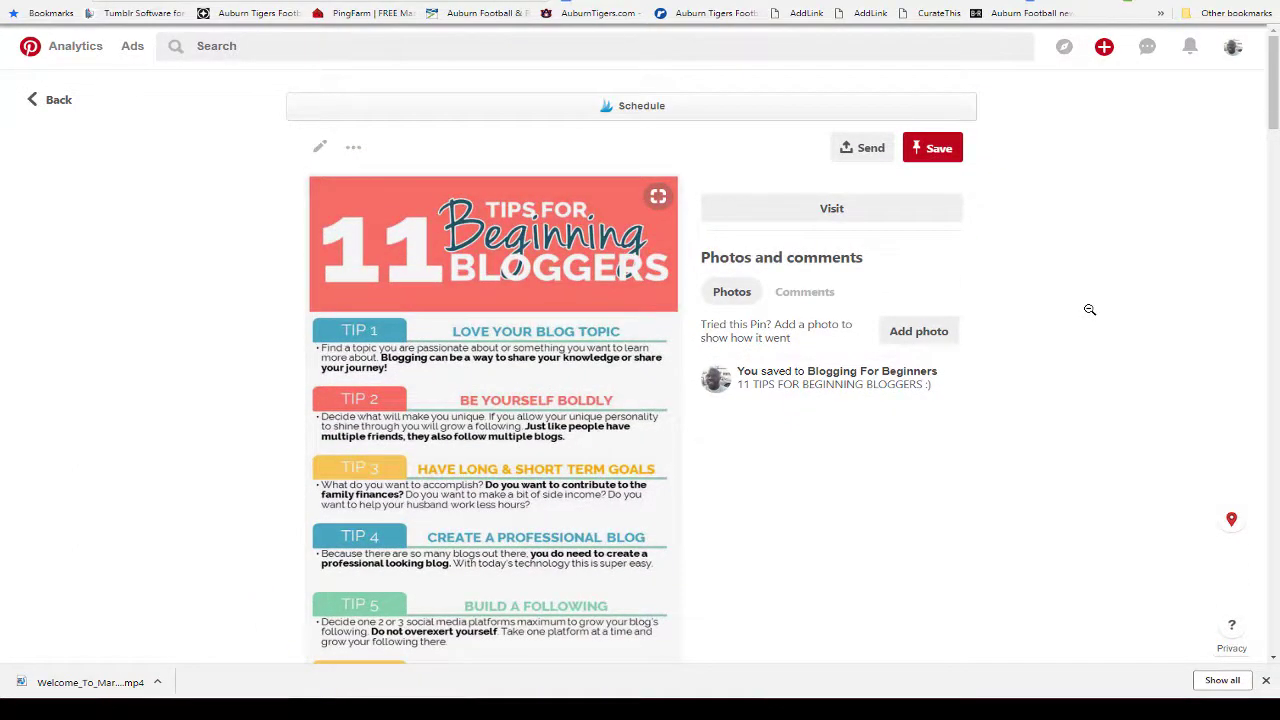
pyautogui.scroll(-1, 1090, 309)
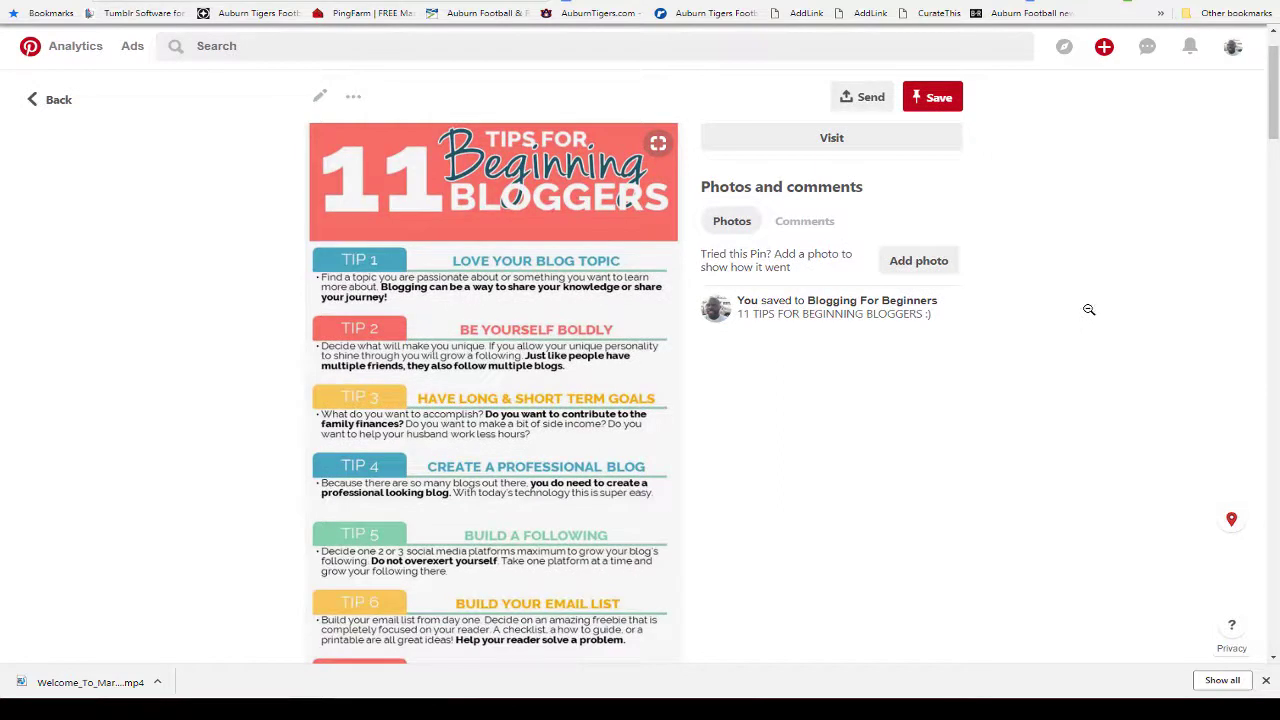
# Step: Visit the website linked from the 11 tips pin and examine its home page, from the free course offer to the recent posts
pyautogui.click(834, 142)
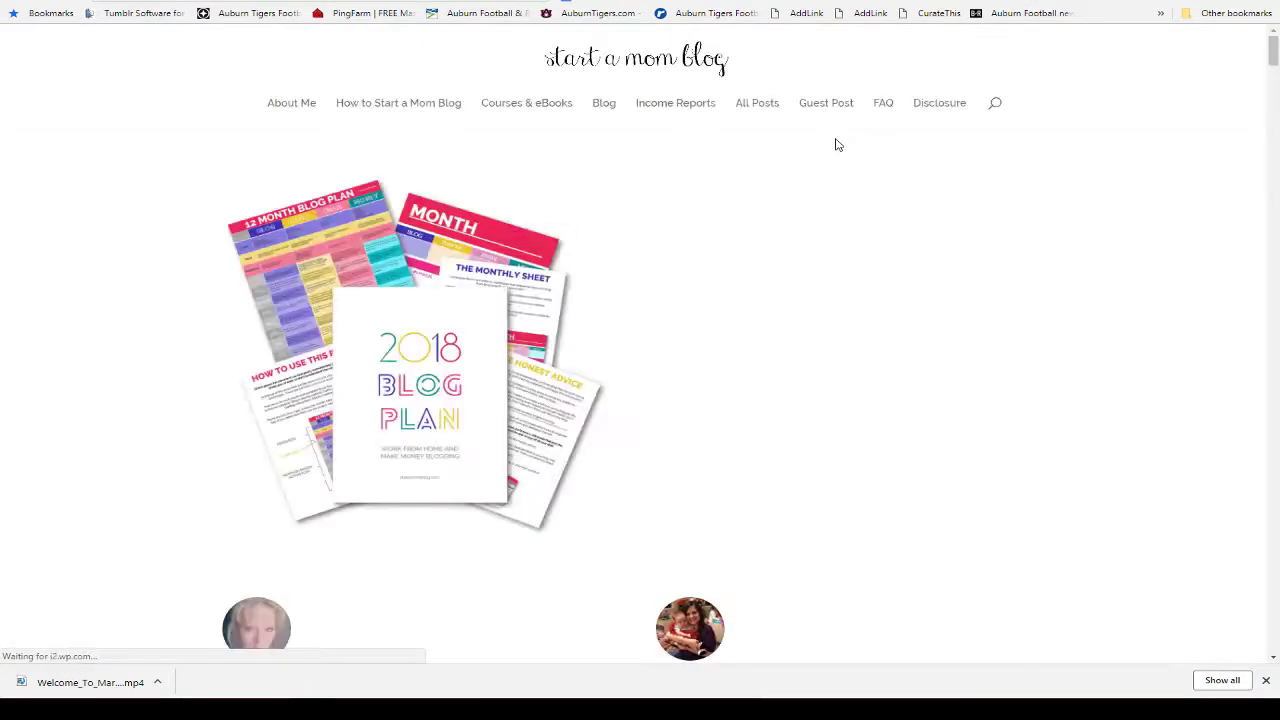
pyautogui.scroll(-10, 1032, 265)
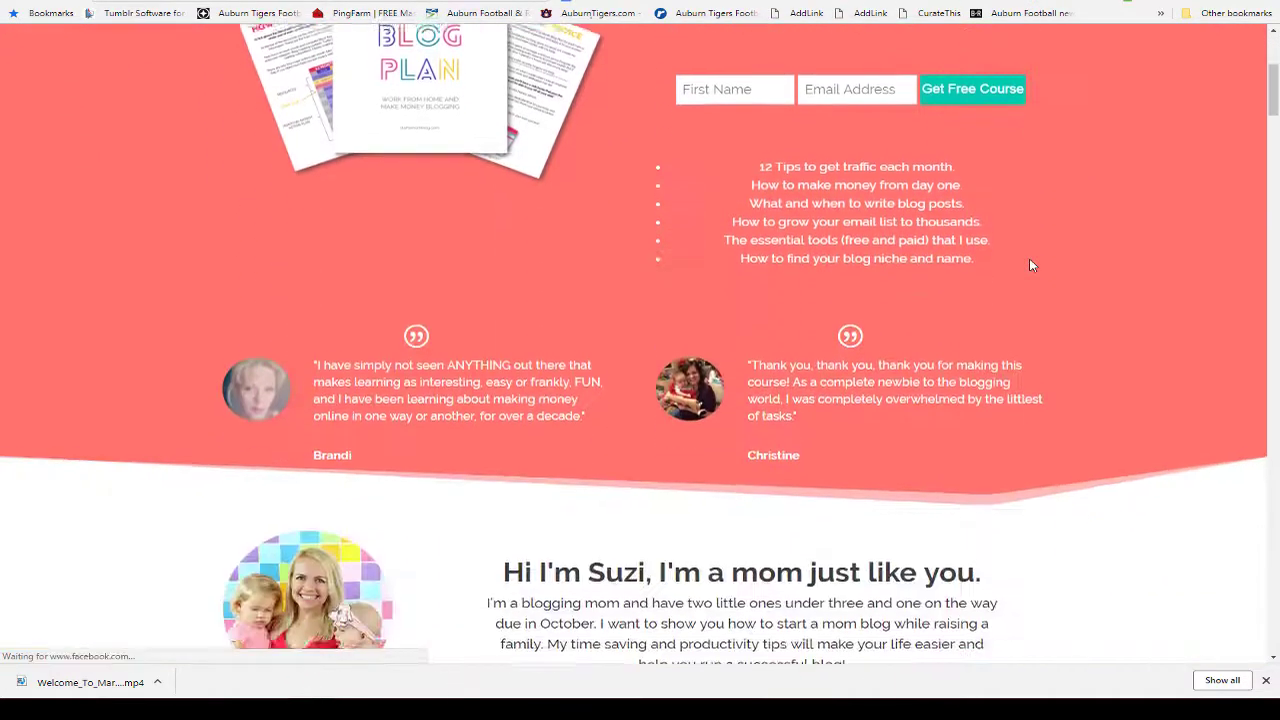
pyautogui.scroll(-12, 1032, 265)
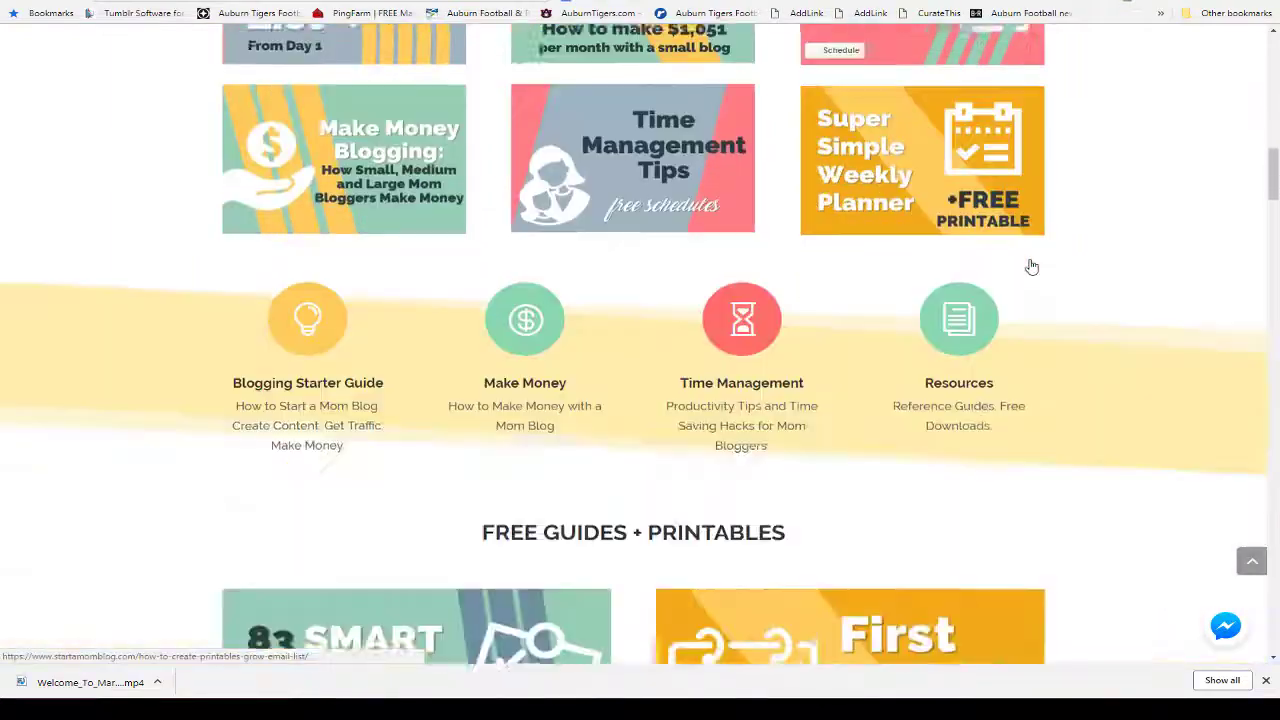
pyautogui.scroll(-5, 1032, 267)
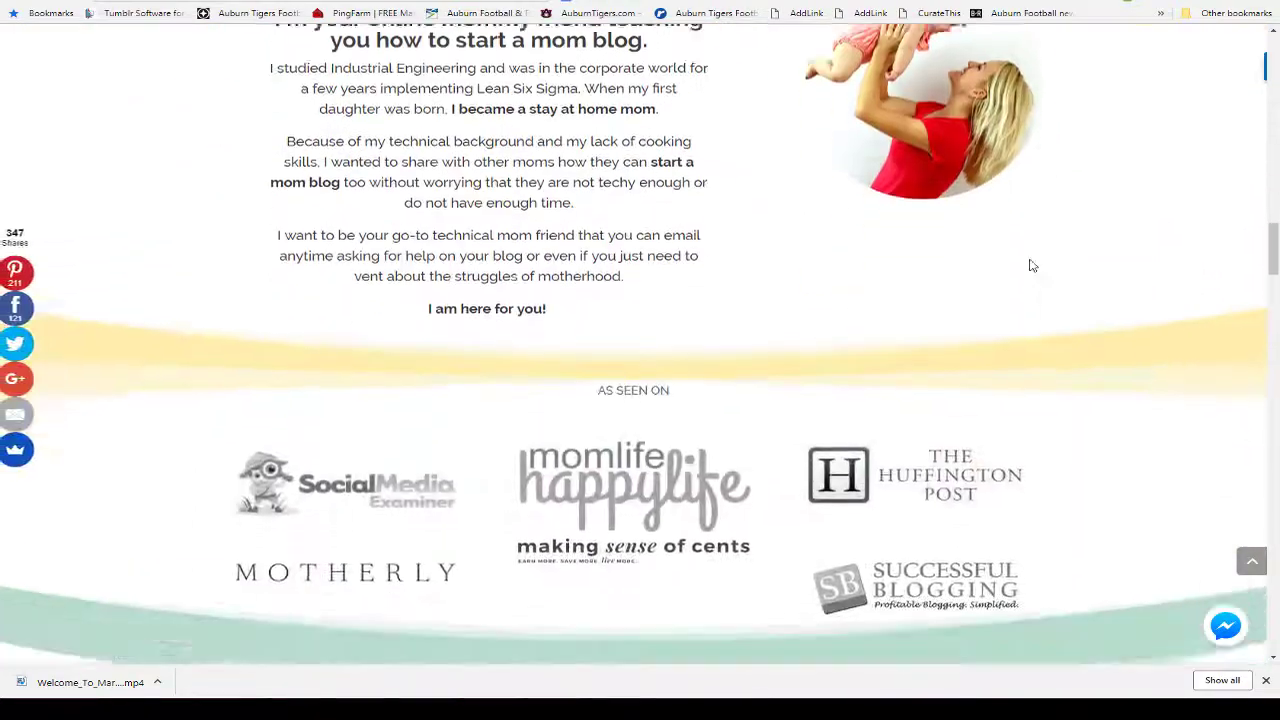
pyautogui.scroll(-4, 1032, 267)
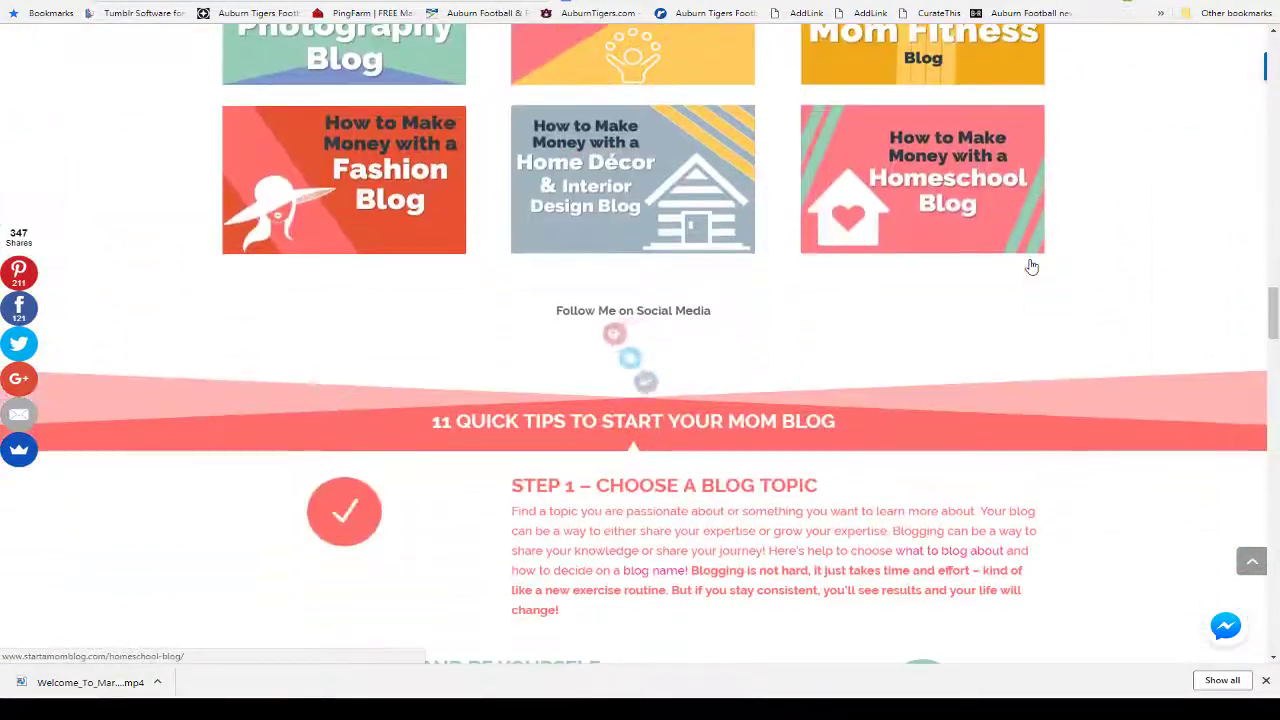
pyautogui.scroll(-7, 1032, 265)
pyautogui.scroll(-9, 1032, 265)
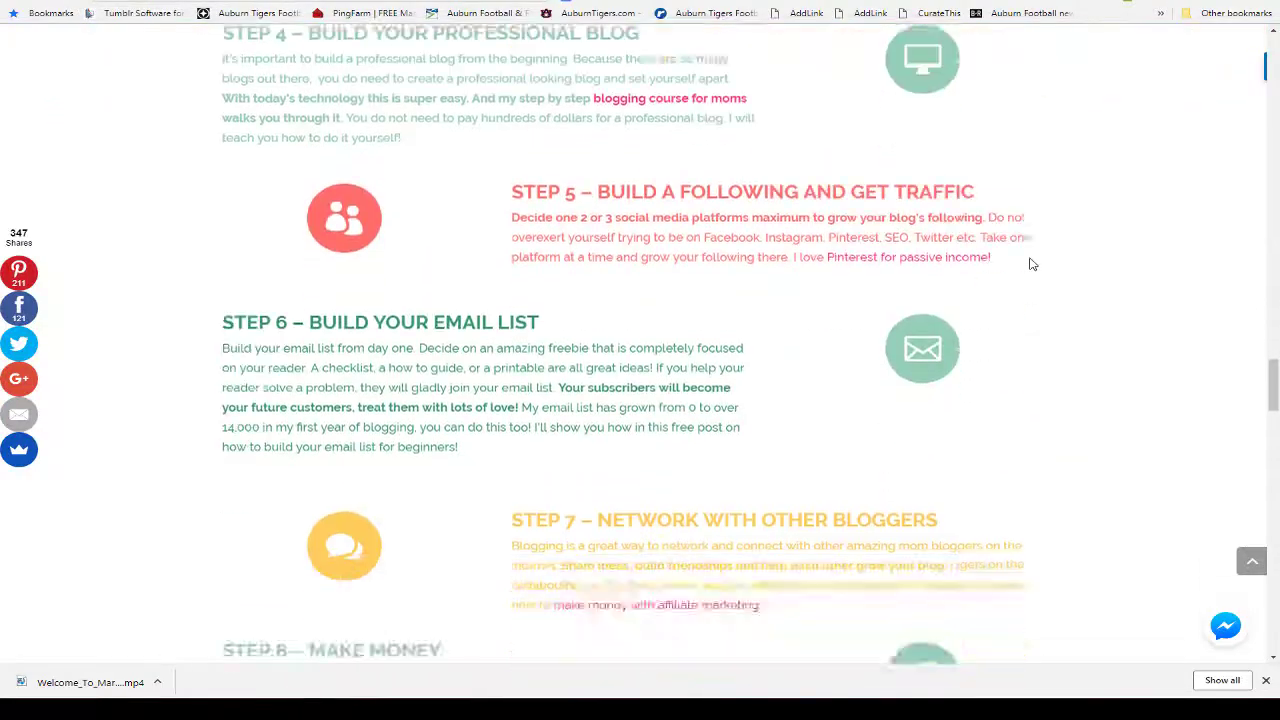
pyautogui.scroll(-9, 1031, 258)
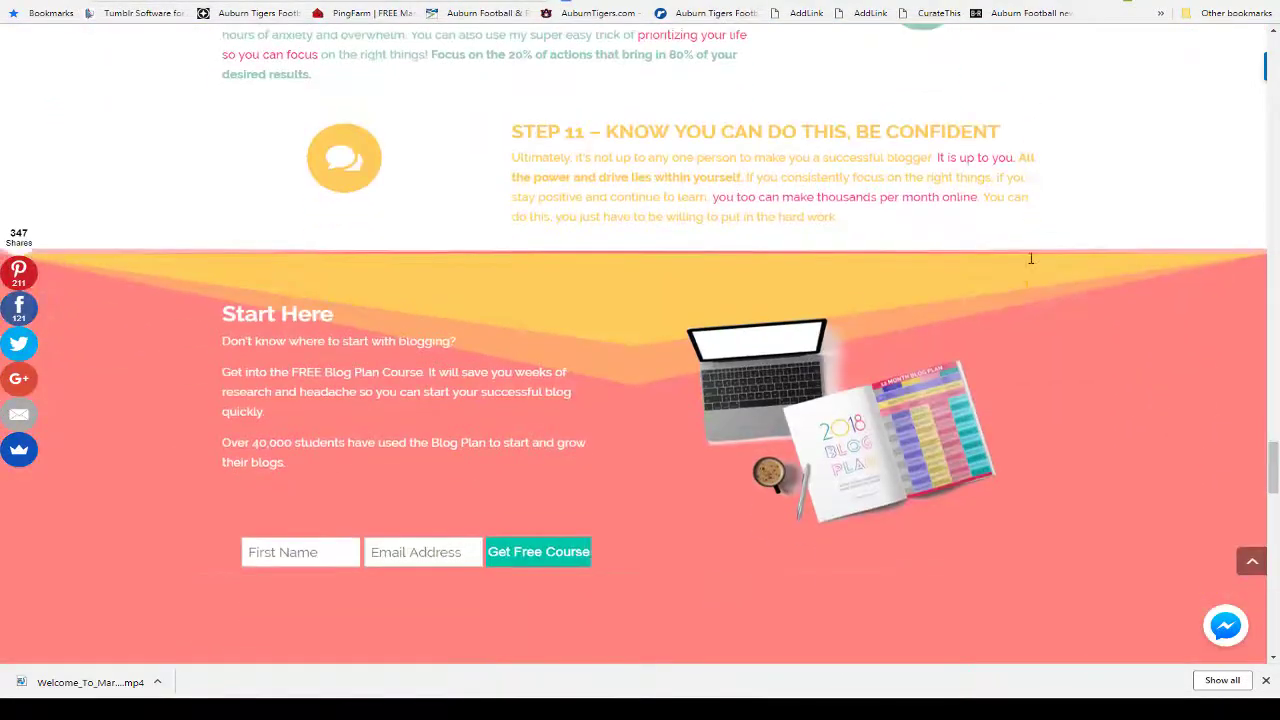
pyautogui.scroll(-10, 1031, 264)
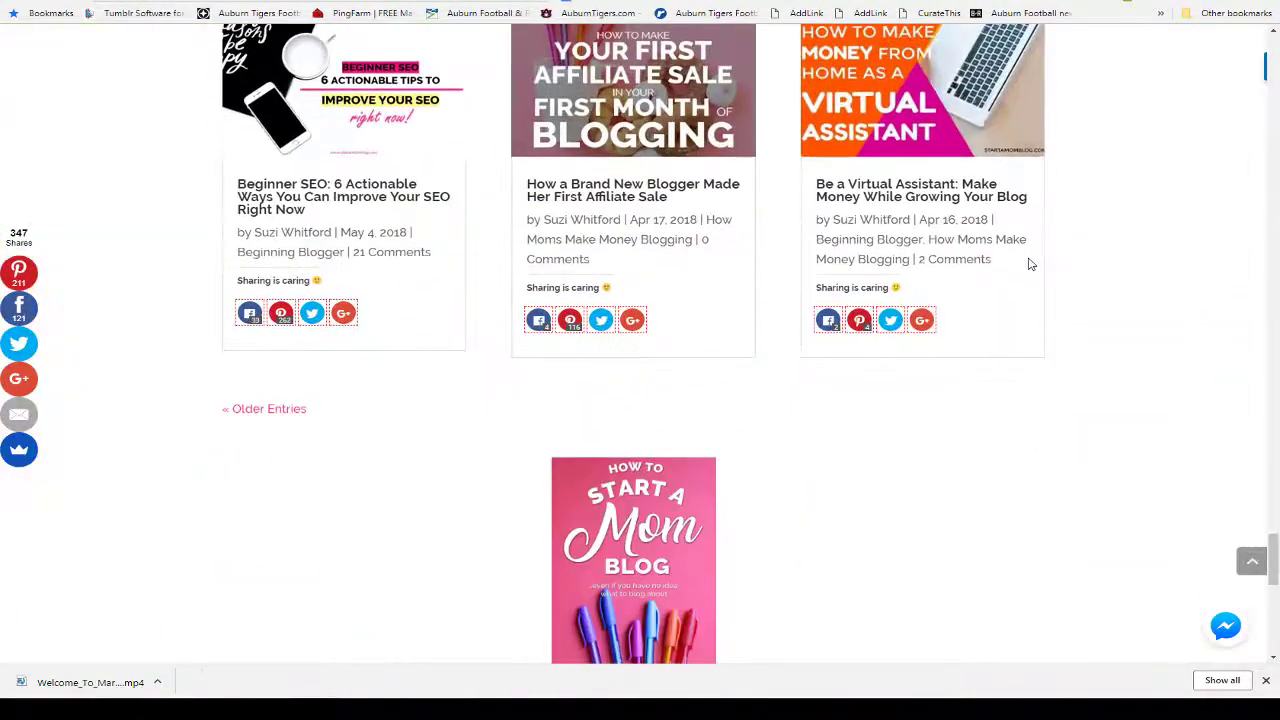
pyautogui.scroll(12, 1029, 262)
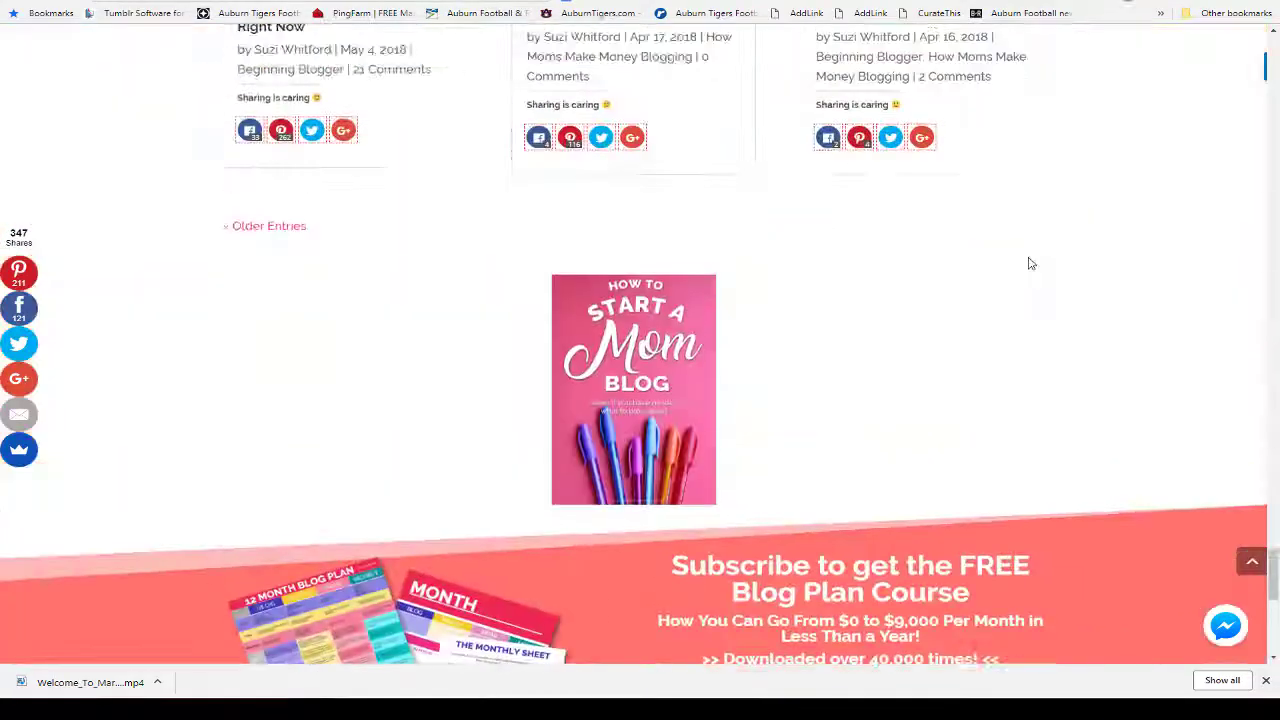
pyautogui.scroll(15, 1031, 261)
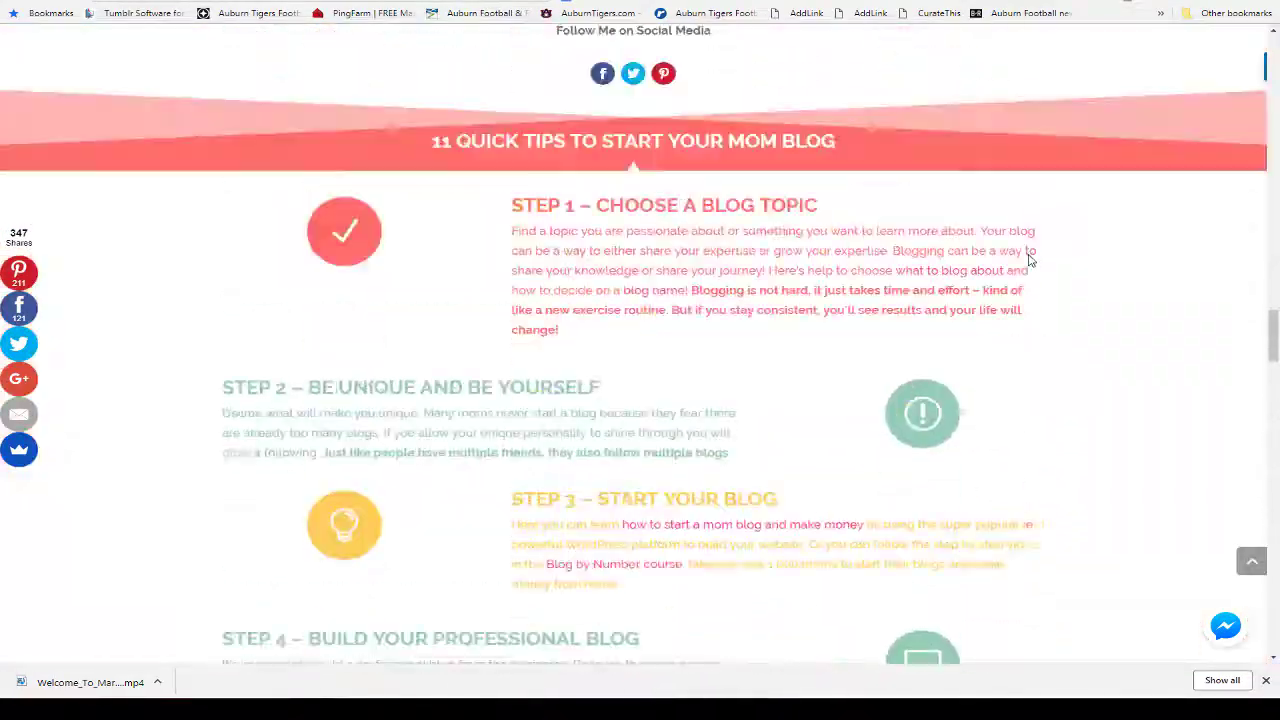
pyautogui.scroll(10, 1031, 261)
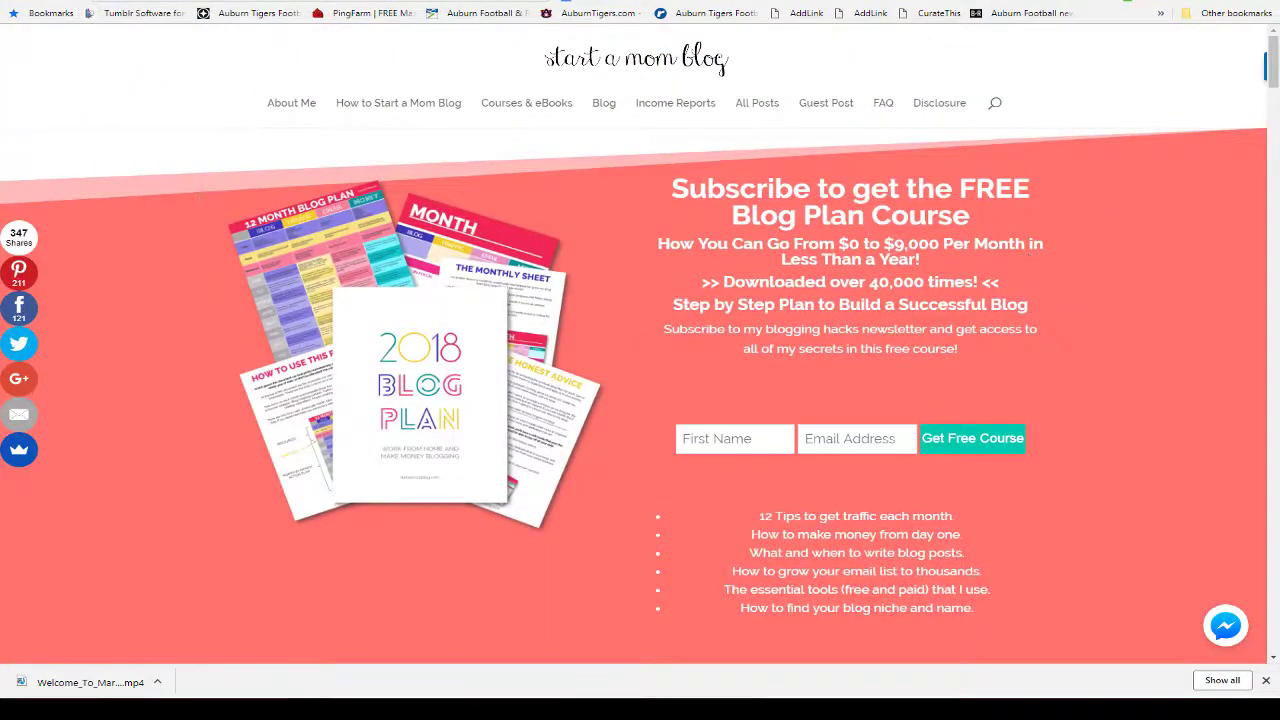
# Step: Return to the profile analytics, open the "How to Start a Profitable Blog: Part Two" pin in a new tab and examine its image and description
pyautogui.hotkey('ctrl', 'Tab')
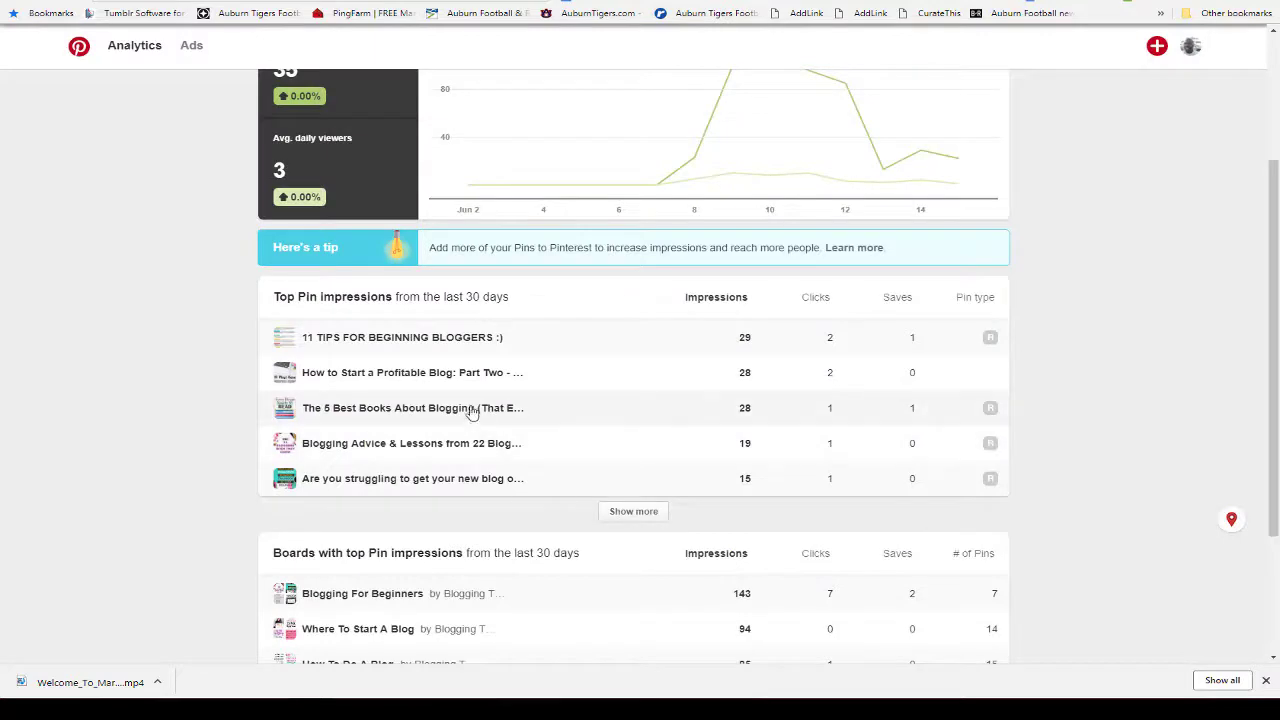
pyautogui.rightClick(458, 378)
pyautogui.click(563, 397)
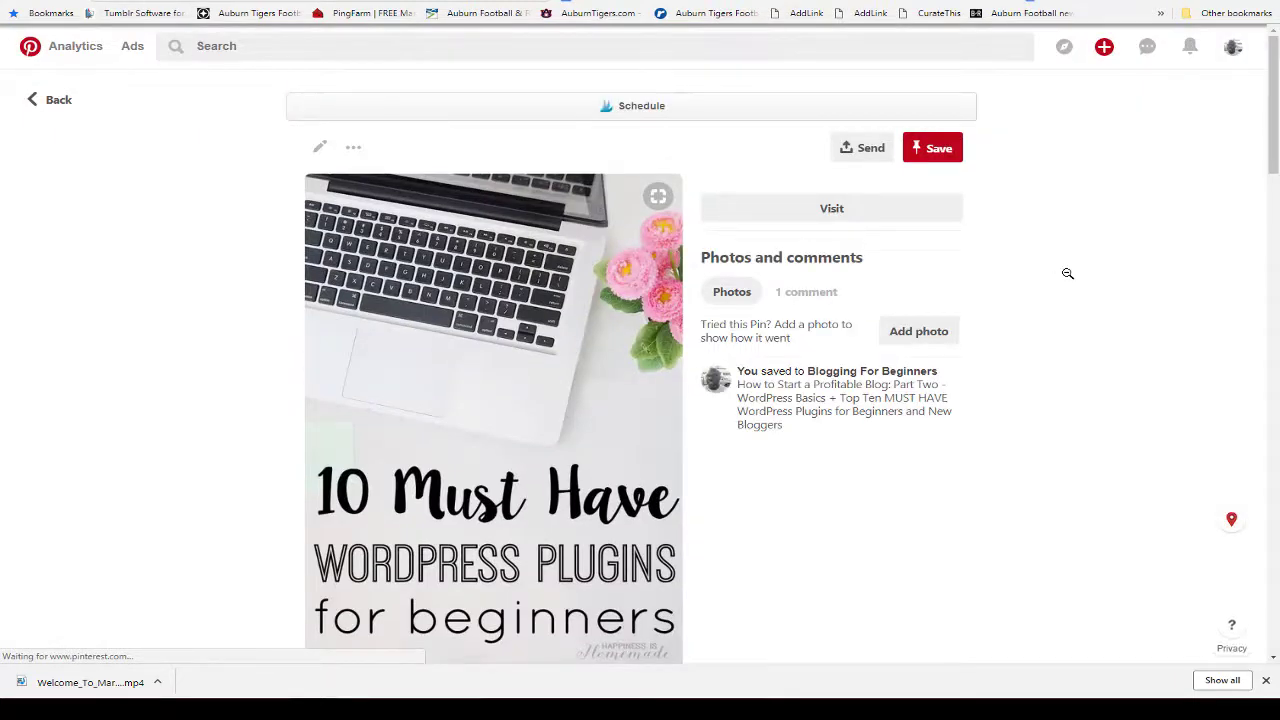
pyautogui.scroll(-2, 1067, 273)
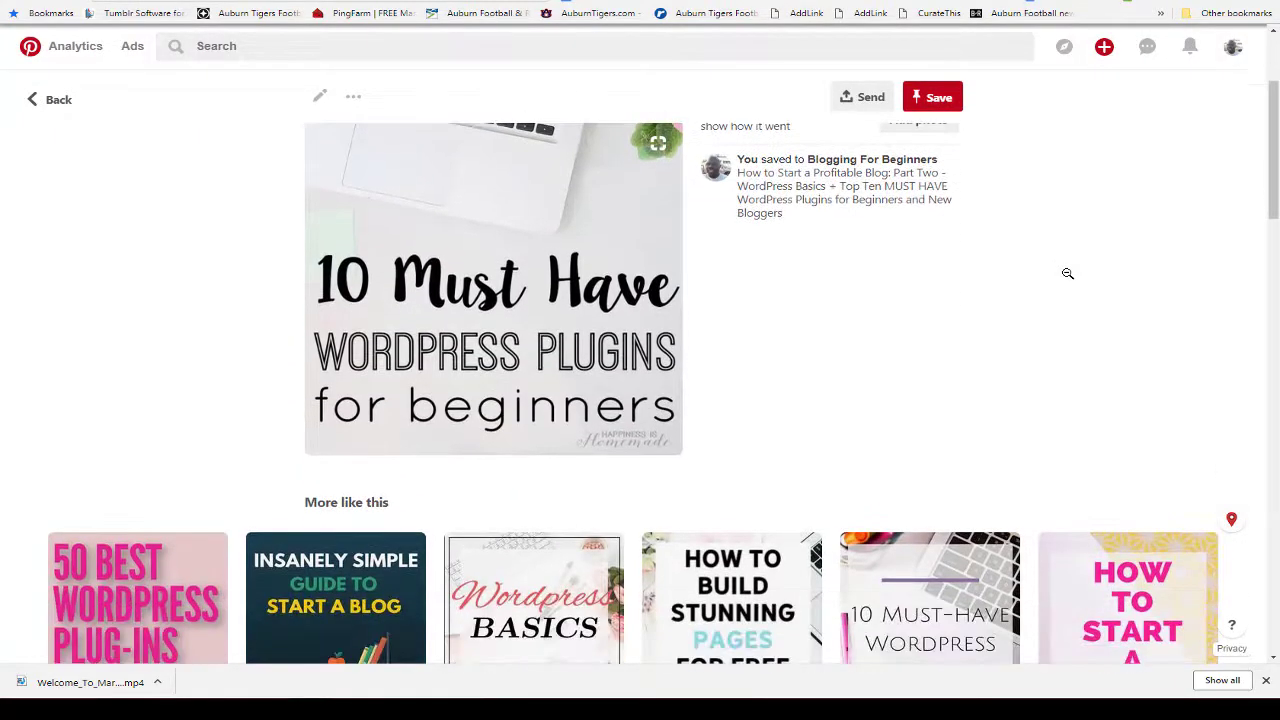
pyautogui.scroll(2, 1067, 273)
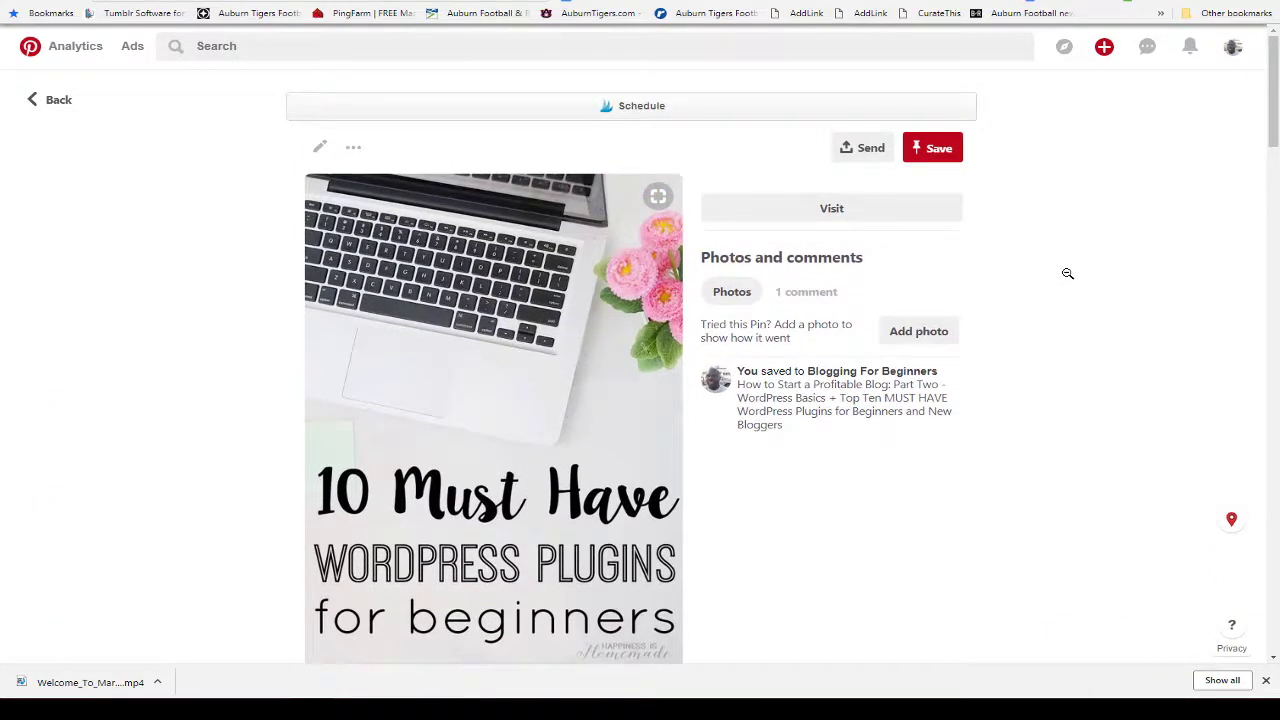
pyautogui.scroll(-1, 1007, 270)
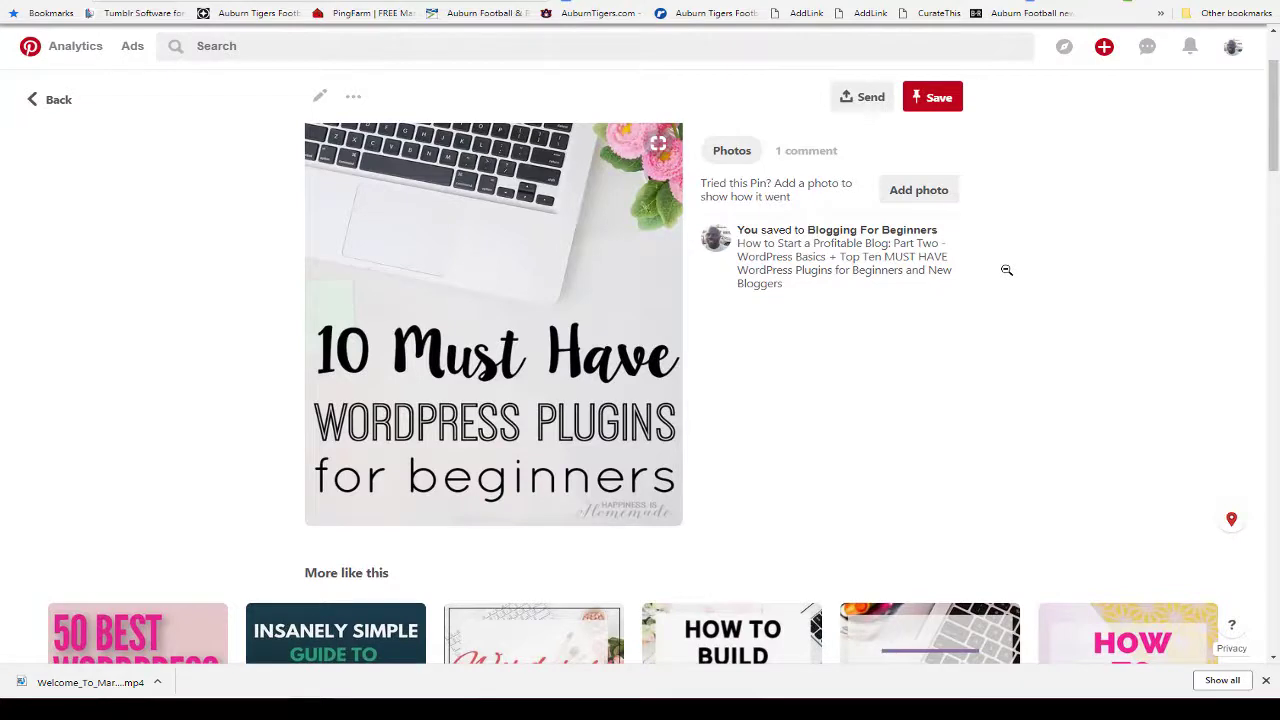
pyautogui.scroll(1, 1007, 270)
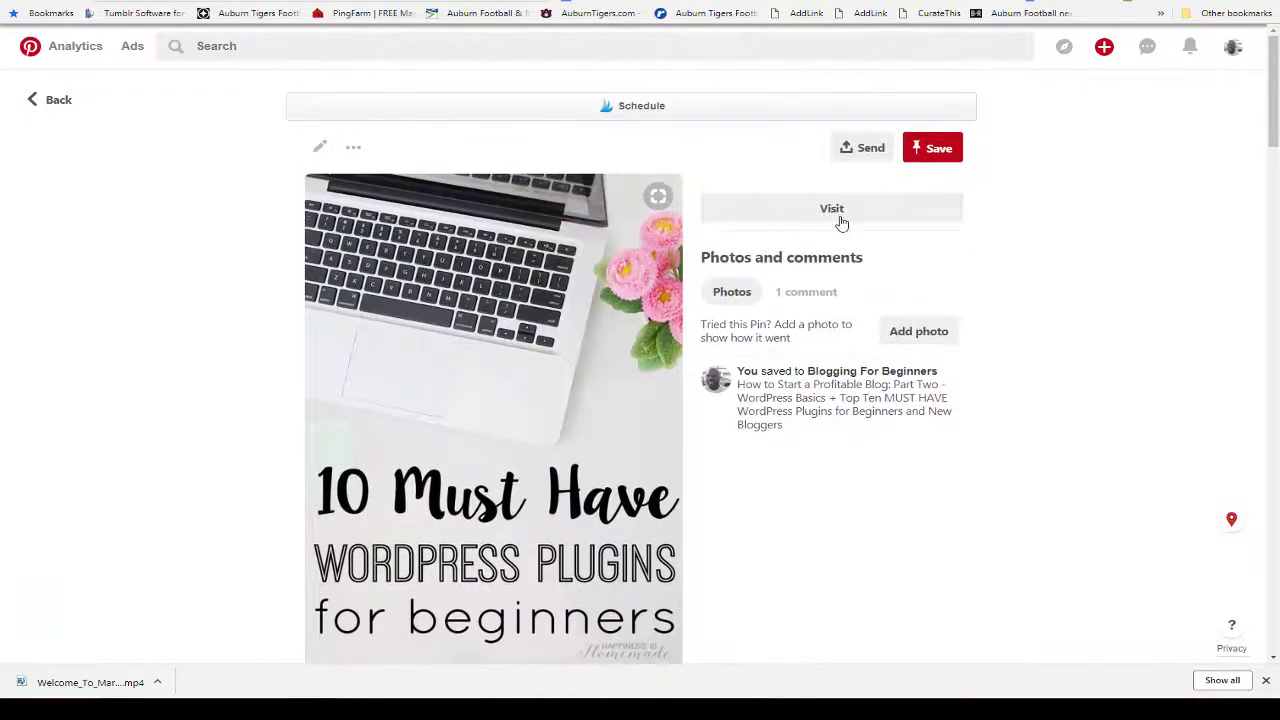
# Step: Visit the article linked from the WordPress plugins pin and look through its blog post writing instructions
pyautogui.click(838, 215)
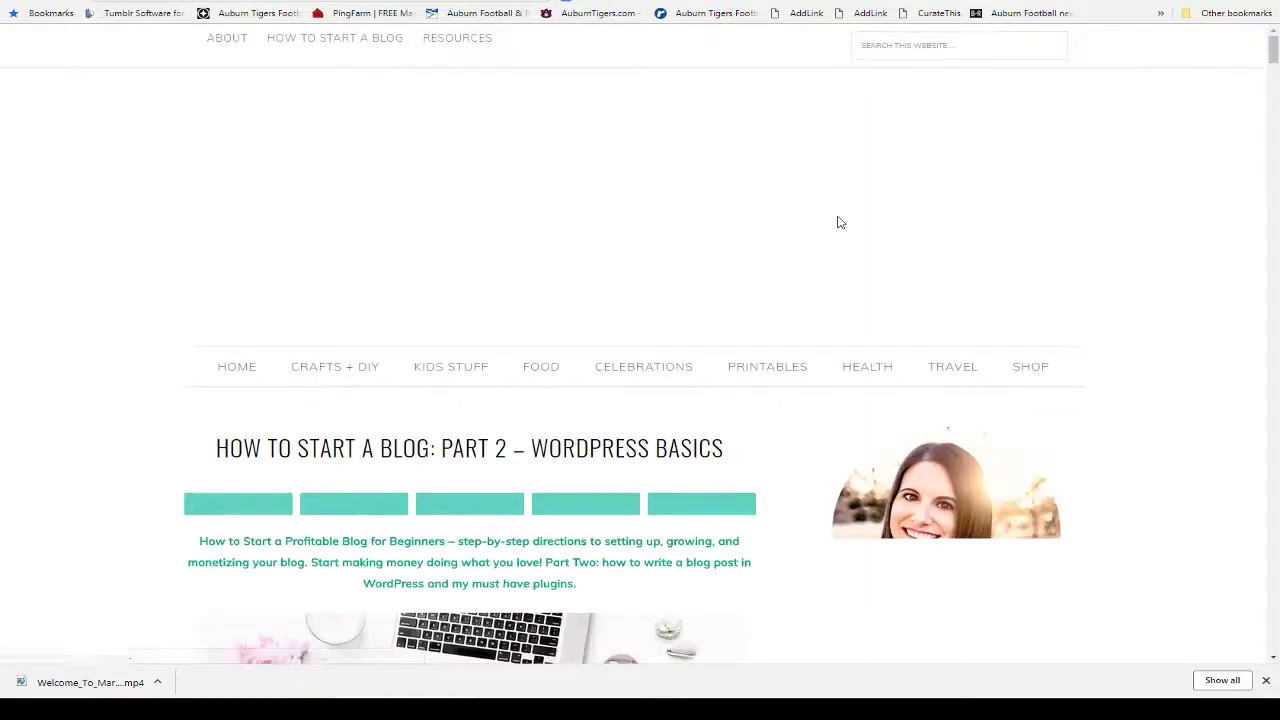
pyautogui.scroll(-10, 838, 222)
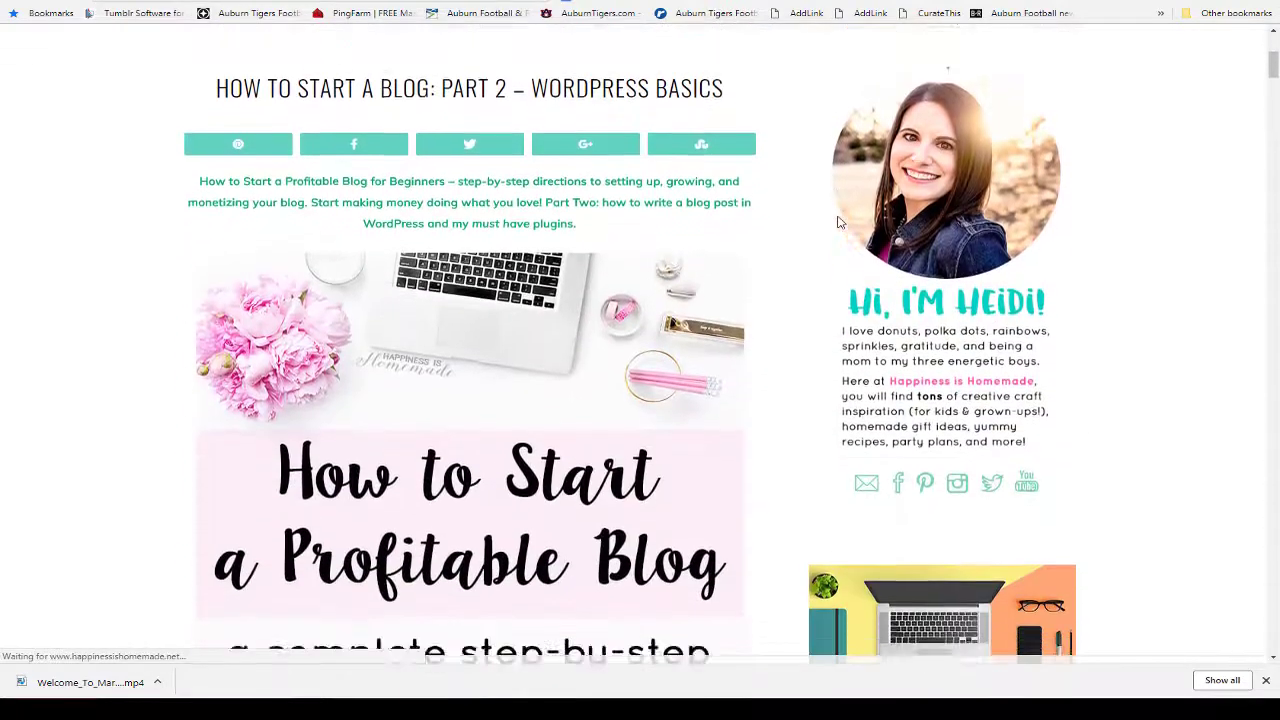
pyautogui.scroll(-10, 838, 222)
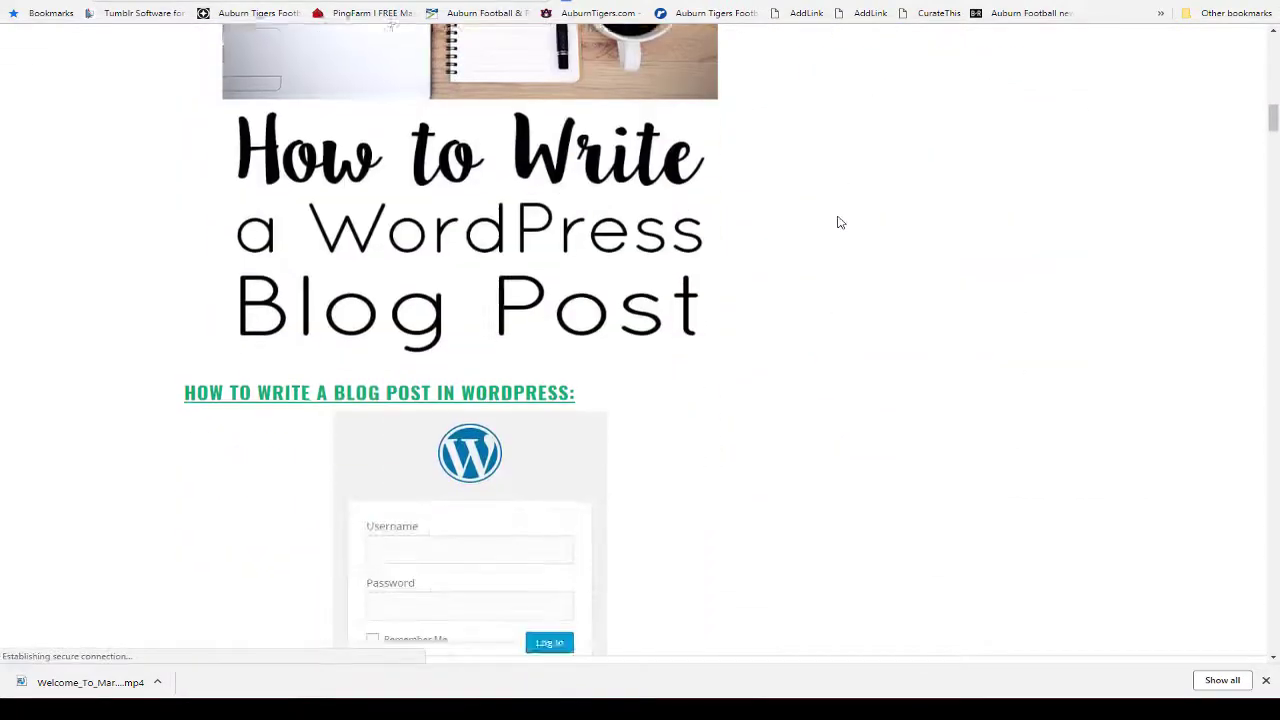
pyautogui.scroll(-4, 838, 222)
pyautogui.scroll(15, 838, 220)
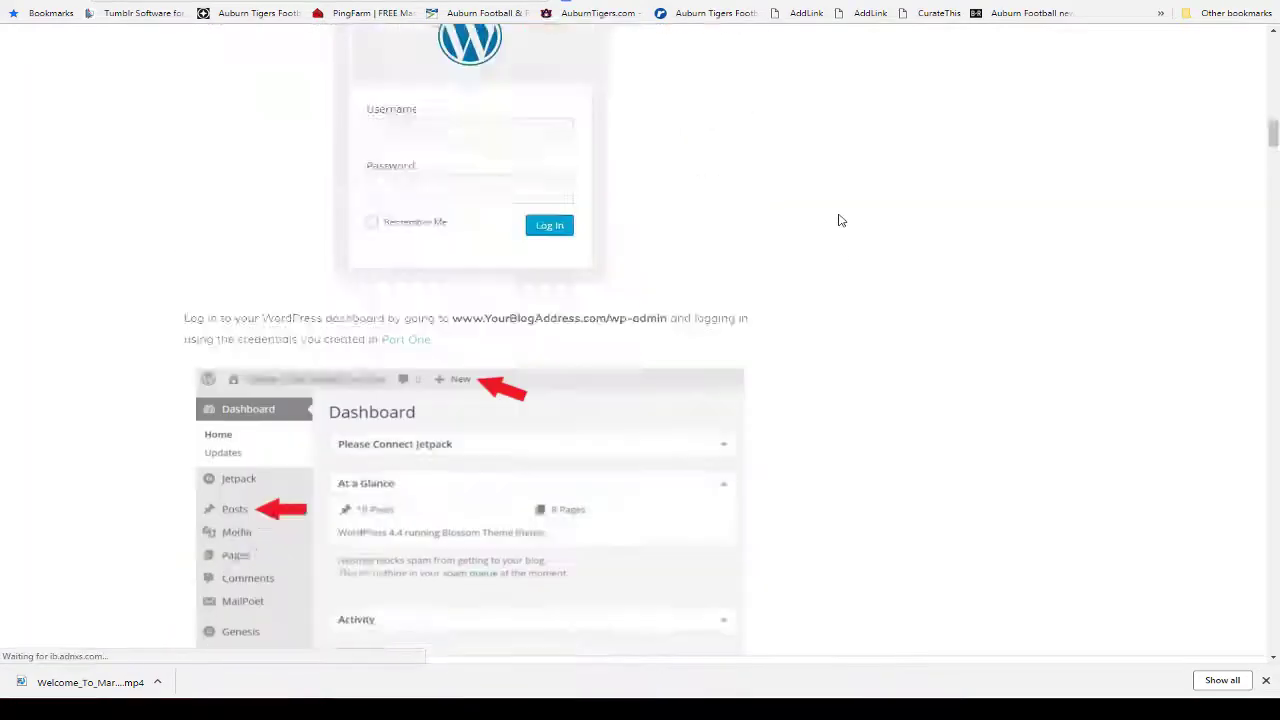
# Step: Leave the linked article, open the Pinterest account settings and examine the account basics and the Profile section
pyautogui.scroll(10, 838, 222)
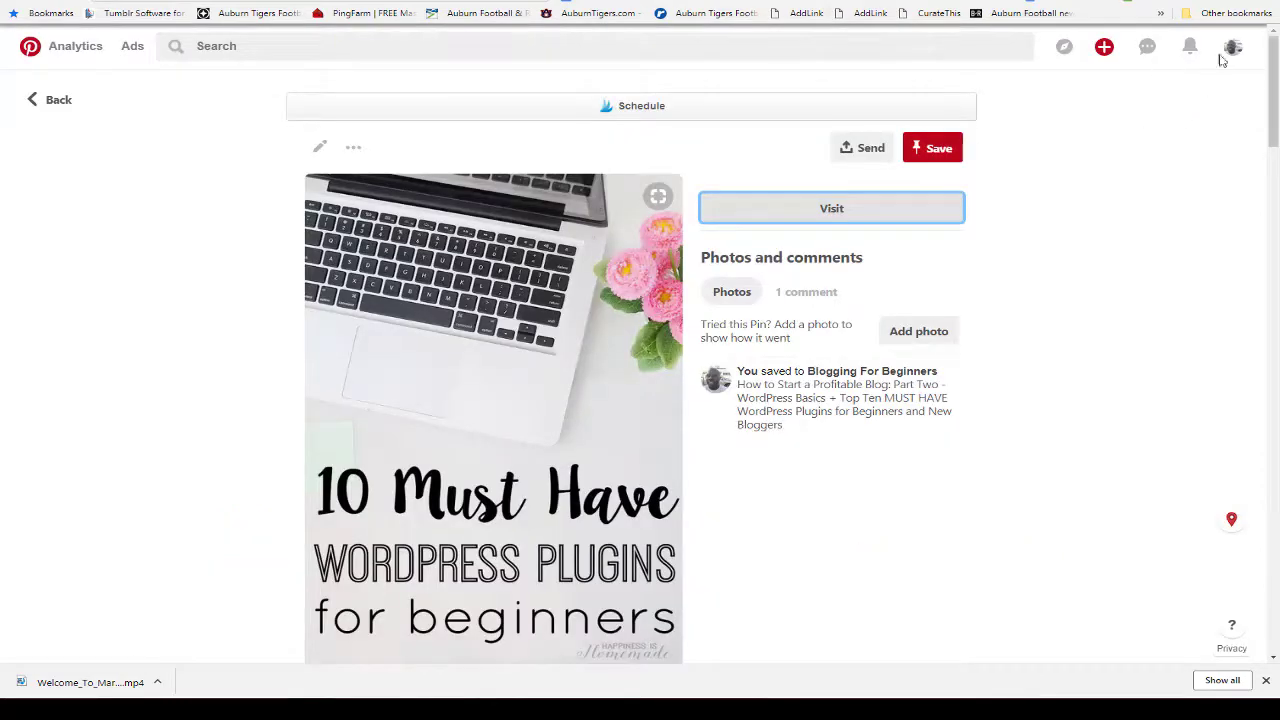
pyautogui.click(1228, 52)
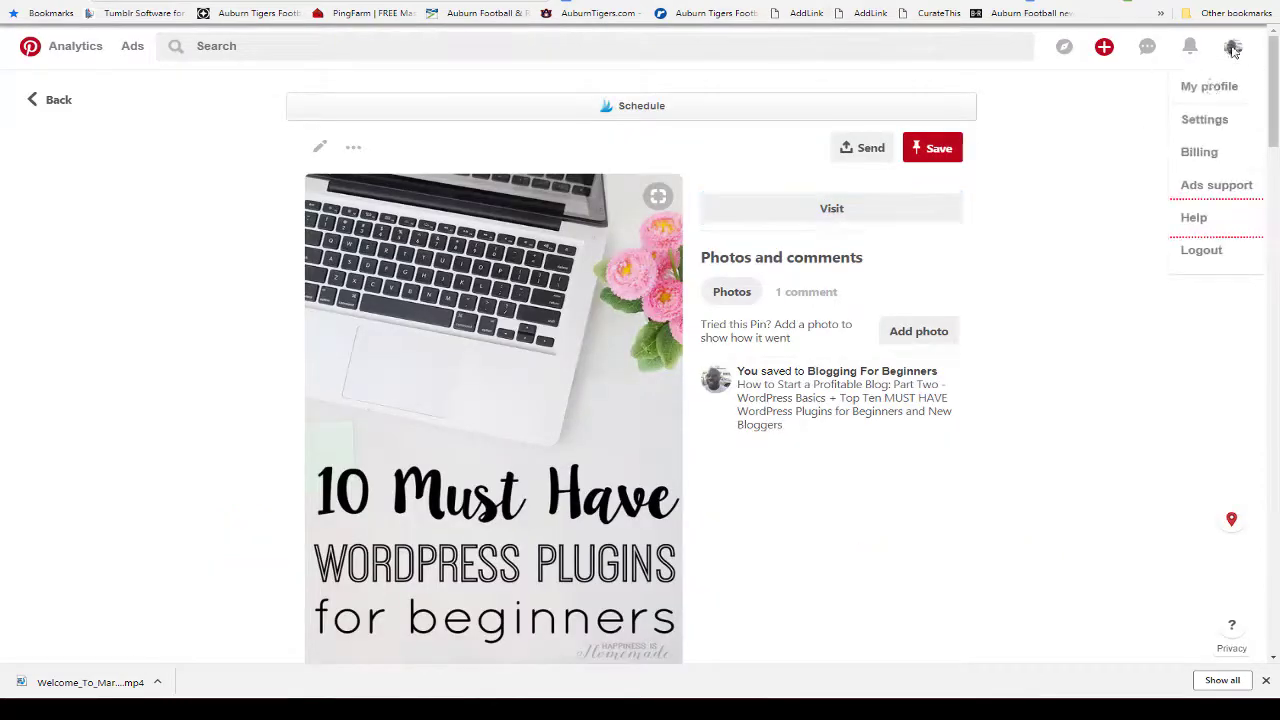
pyautogui.click(1204, 120)
pyautogui.scroll(-1, 1155, 327)
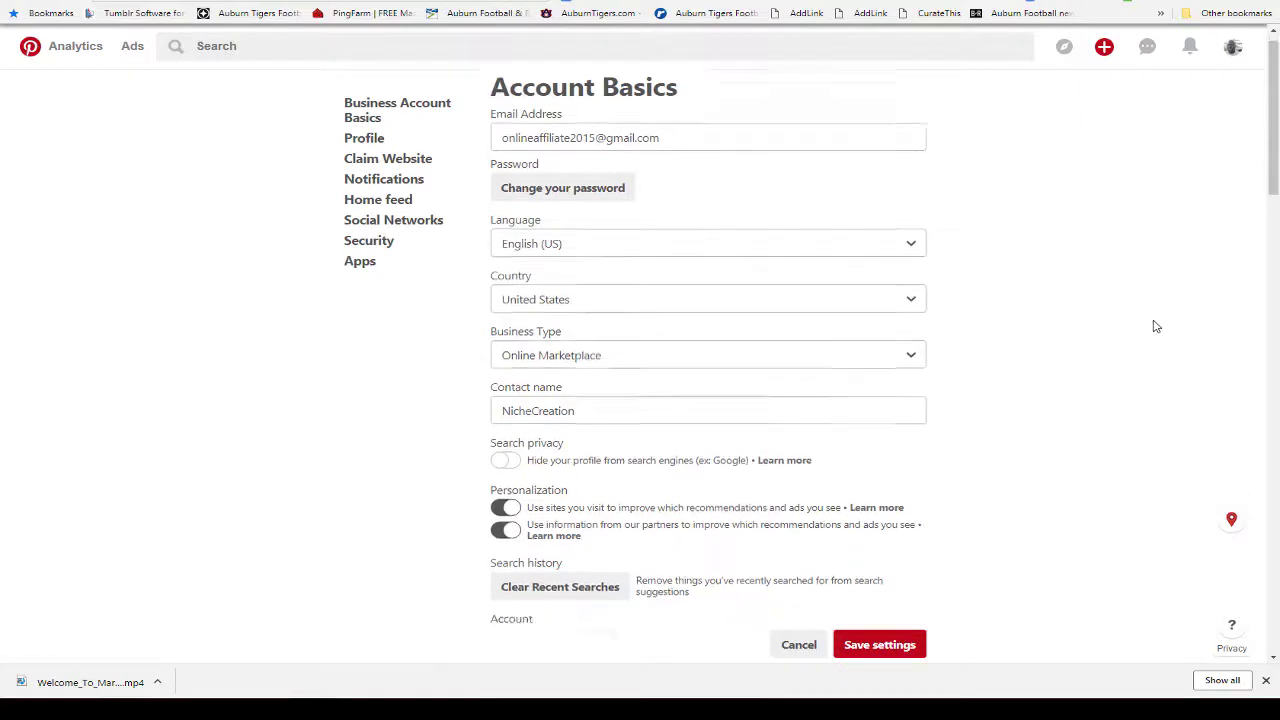
pyautogui.scroll(-5, 1155, 327)
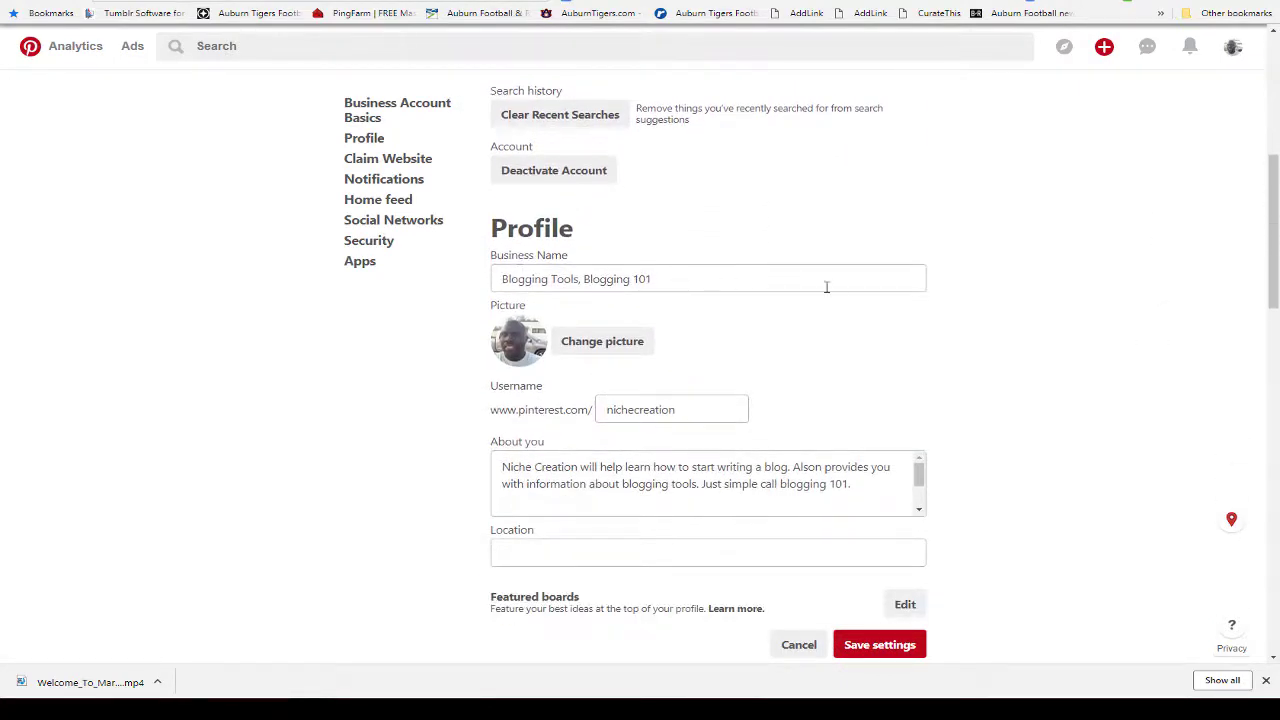
# Step: Test the length limit of the profile's business name by appending "nnnn", and remove the extra characters
pyautogui.click(768, 281)
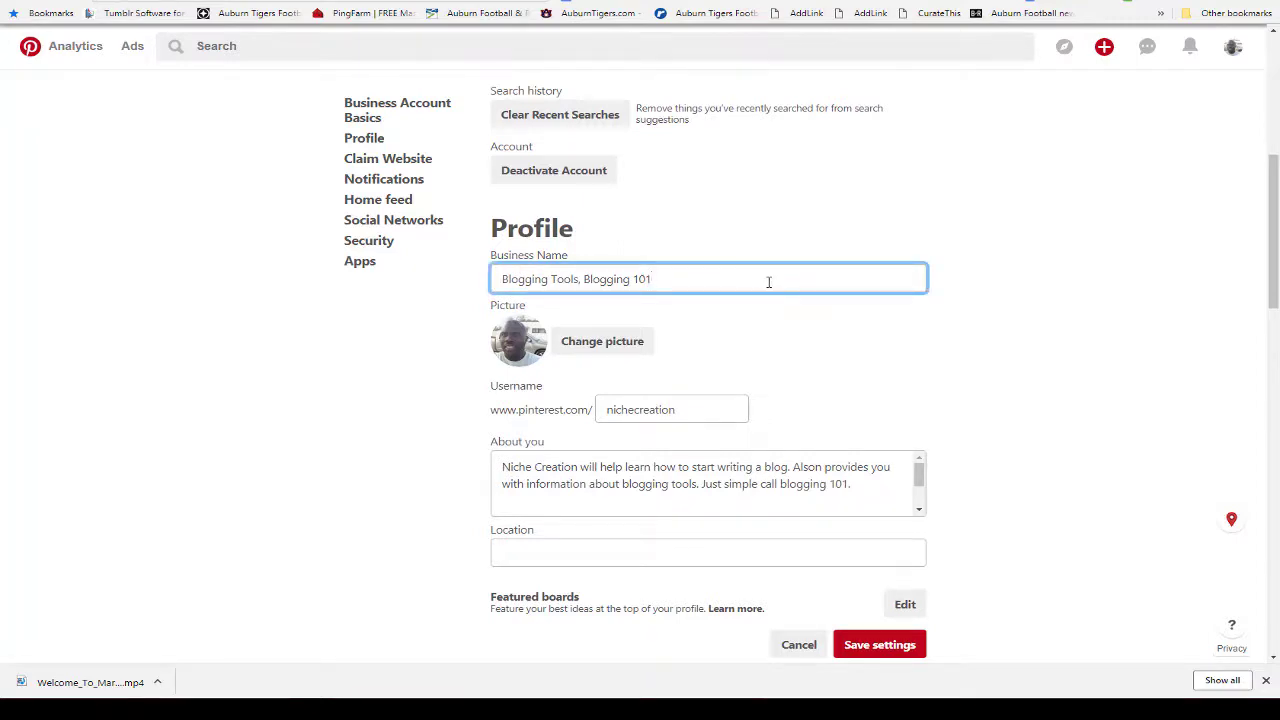
pyautogui.write('nnnn')
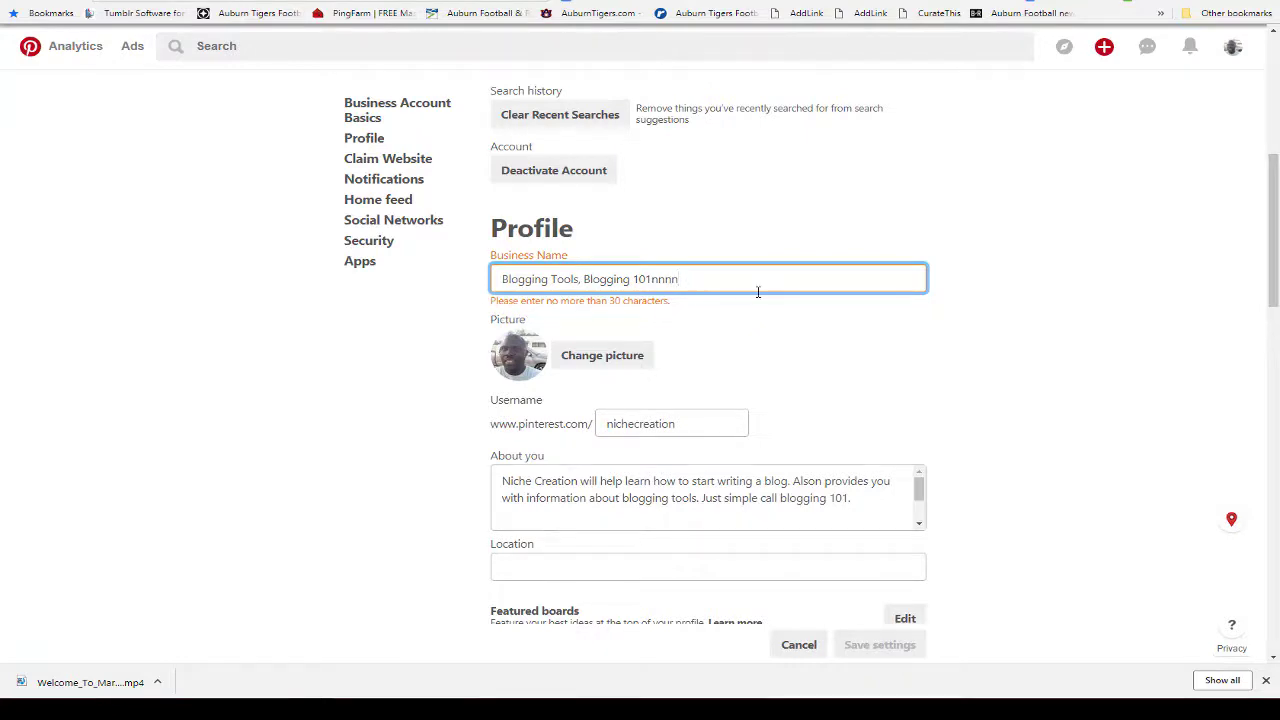
pyautogui.press('BackSpace')
pyautogui.press('BackSpace')
pyautogui.press('BackSpace')
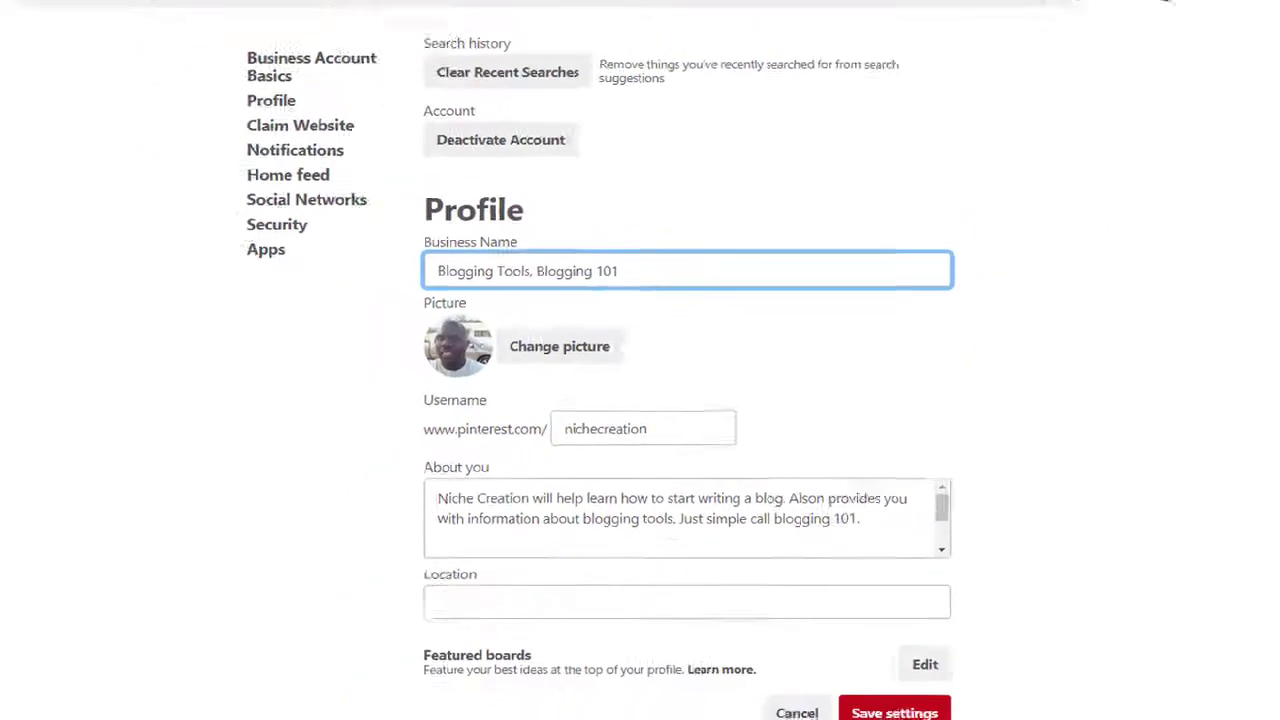
# Step: Open the profile page, glance over its latest pins and display the list of boards
pyautogui.click(1233, 67)
pyautogui.click(1205, 119)
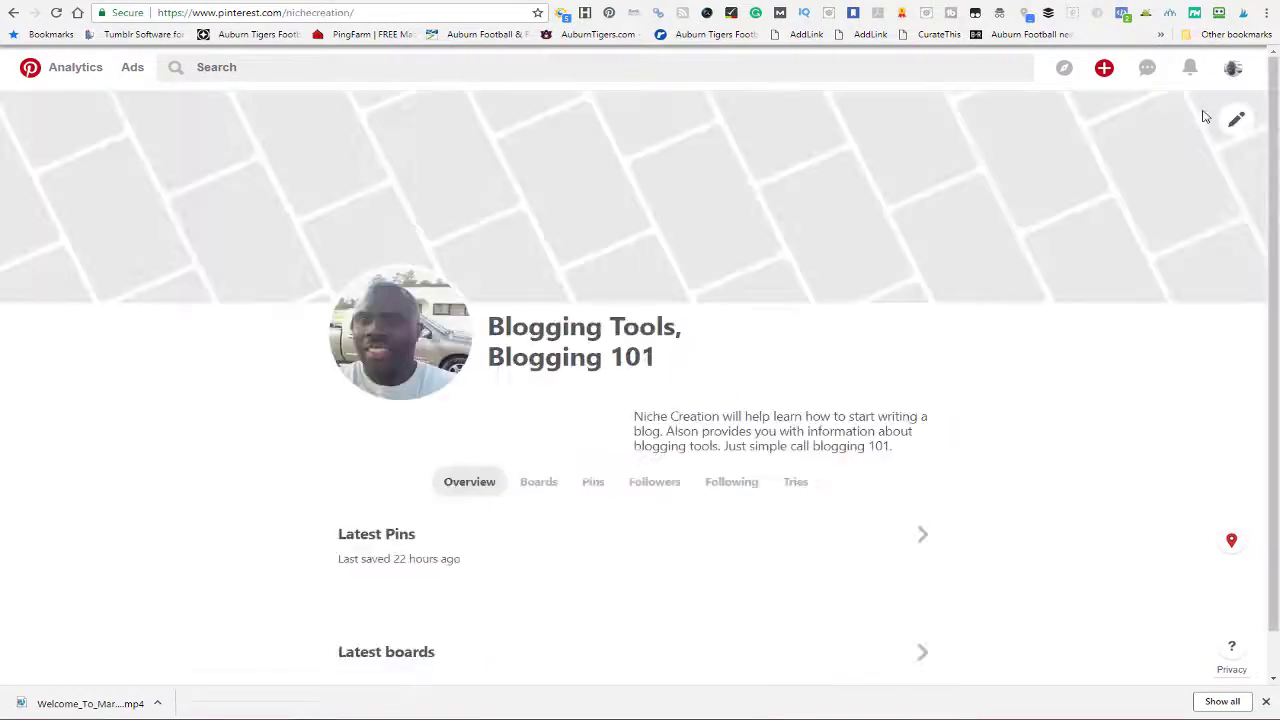
pyautogui.scroll(-2, 1145, 299)
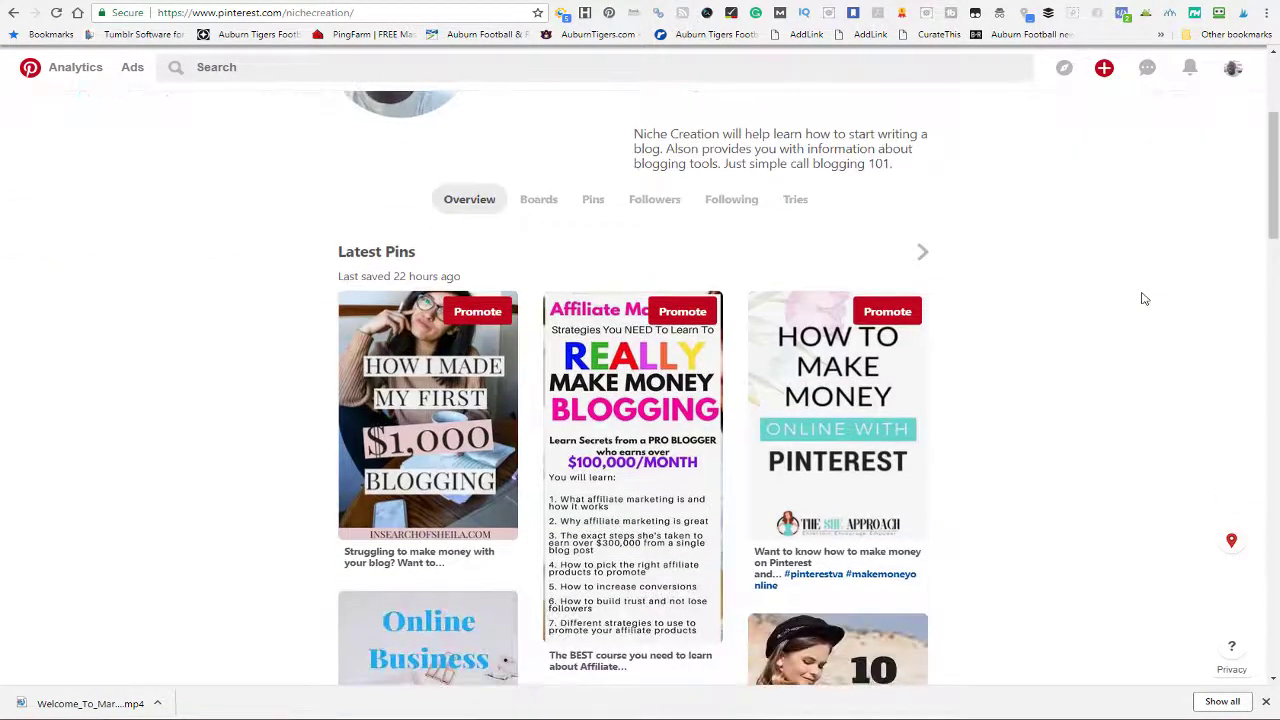
pyautogui.click(539, 200)
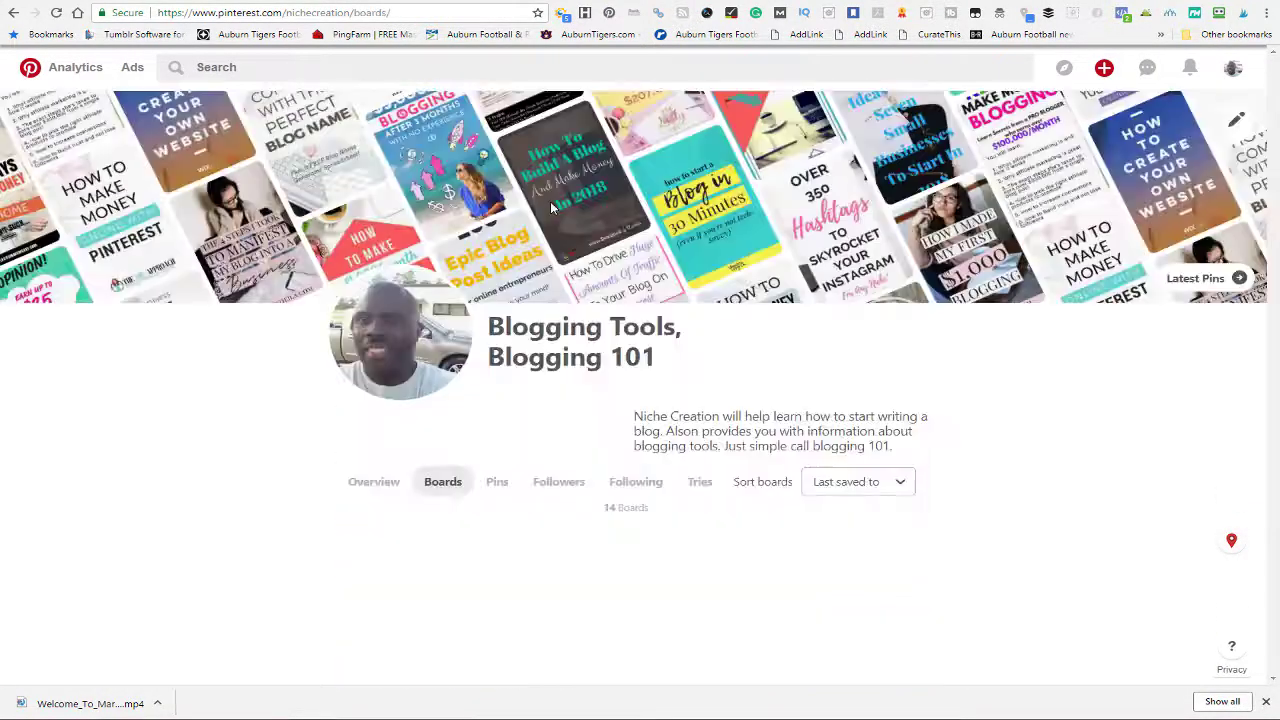
pyautogui.scroll(-3, 928, 303)
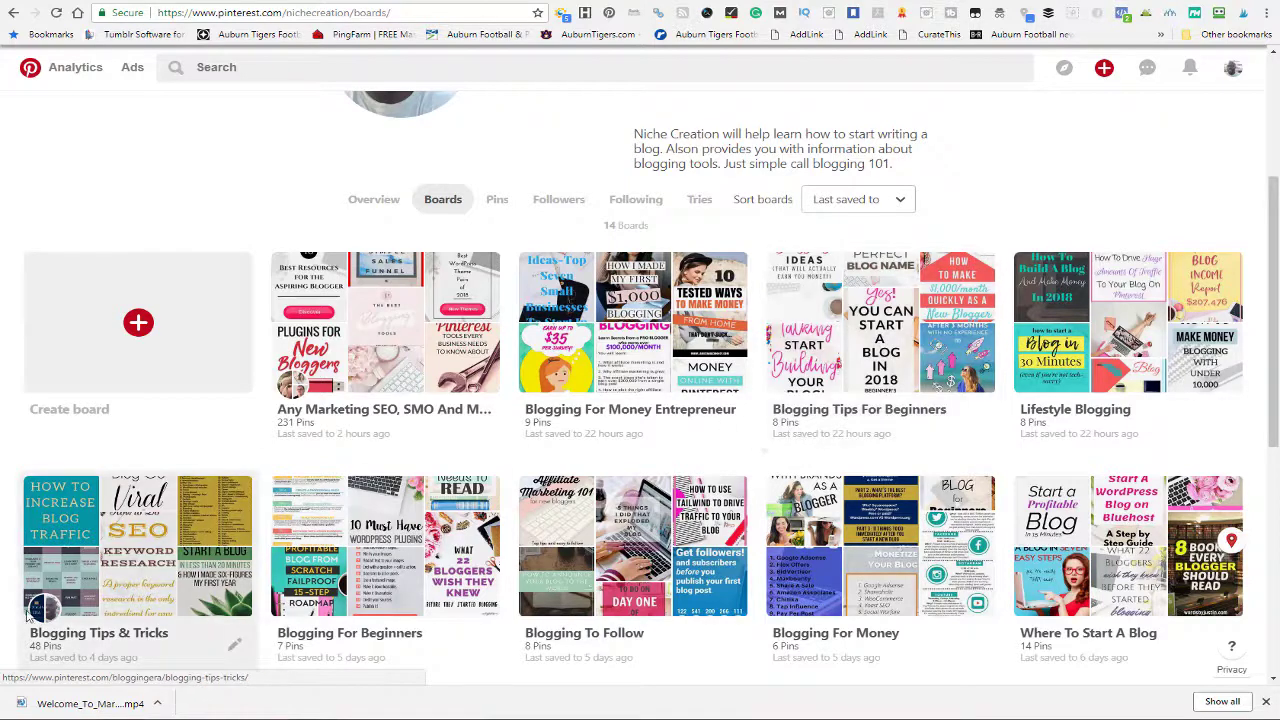
# Step: Open the Blogging Tips & Tricks group board to check its collaborators and followers, and return to the boards list
pyautogui.click(172, 567)
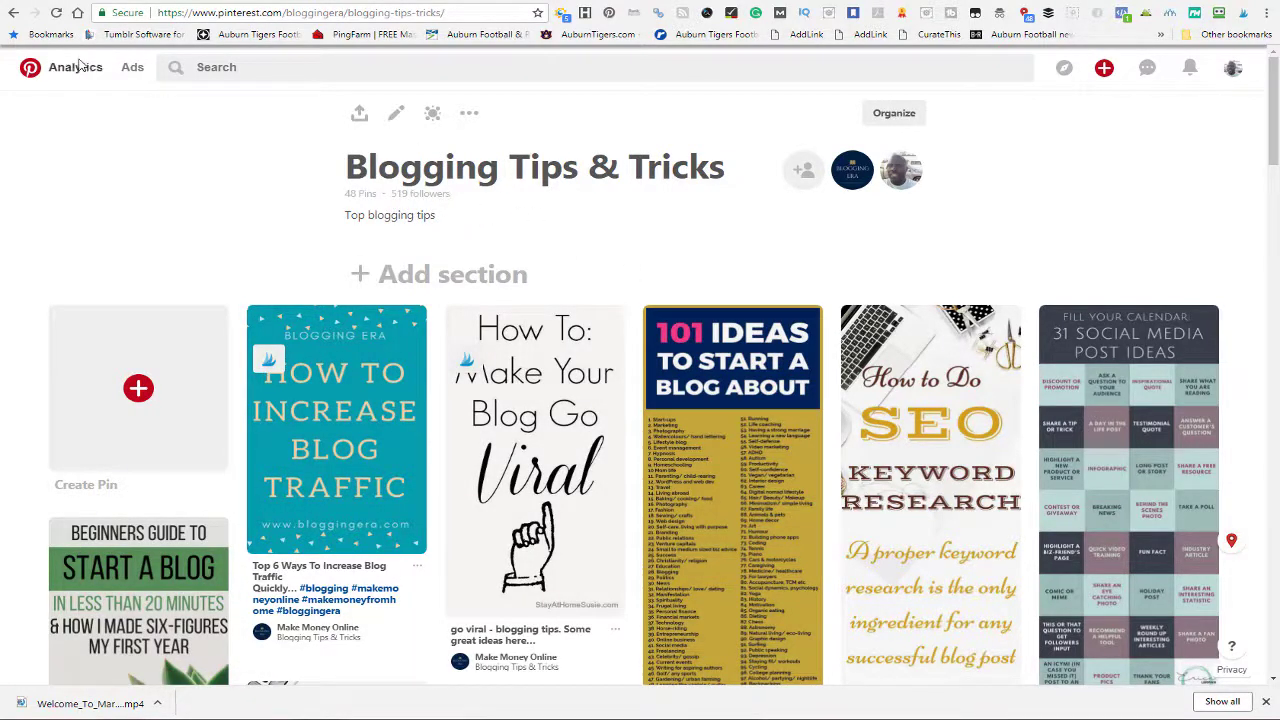
pyautogui.click(14, 12)
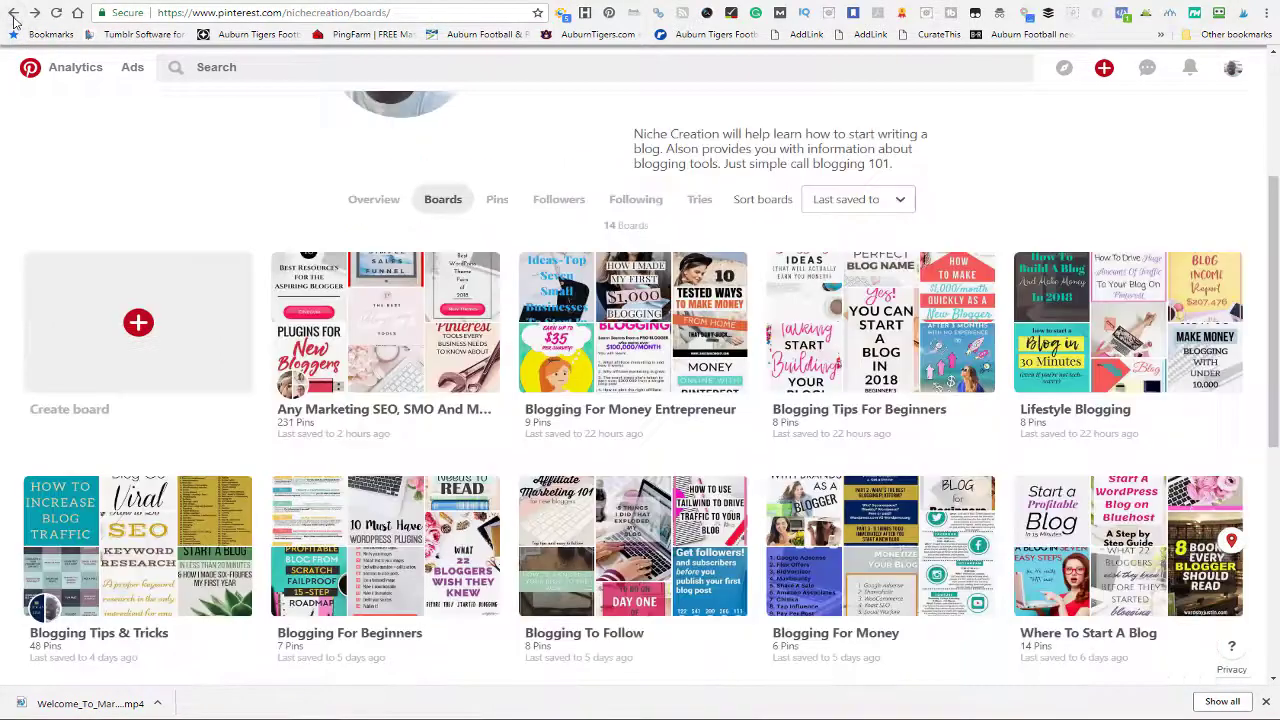
pyautogui.scroll(2, 1063, 369)
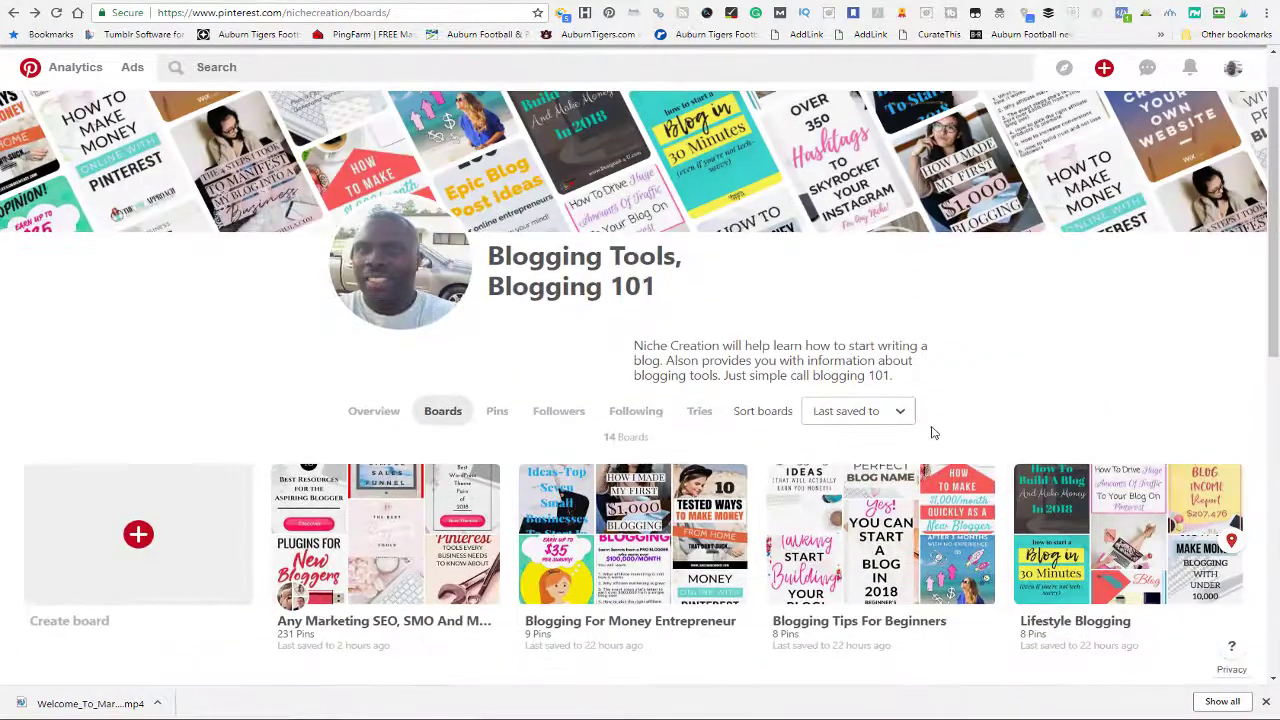
# Step: View the profile's following and followers lists, and return to the boards list
pyautogui.click(634, 411)
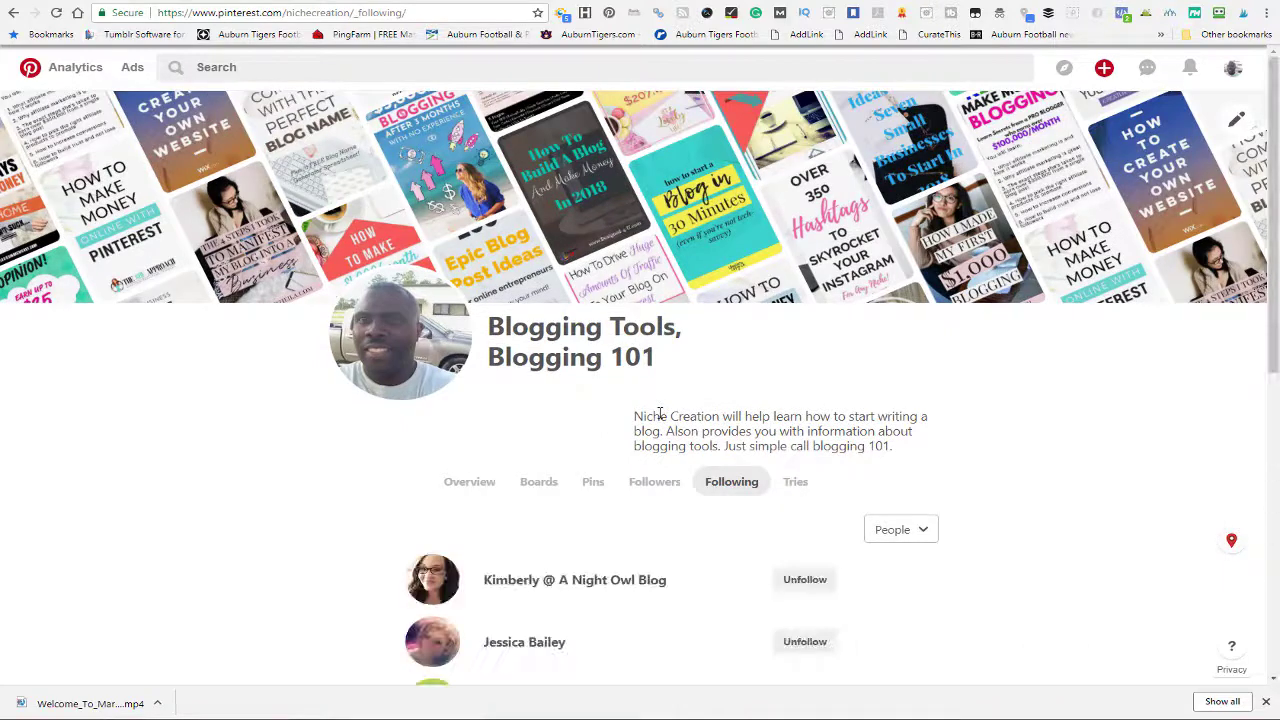
pyautogui.scroll(-1, 718, 418)
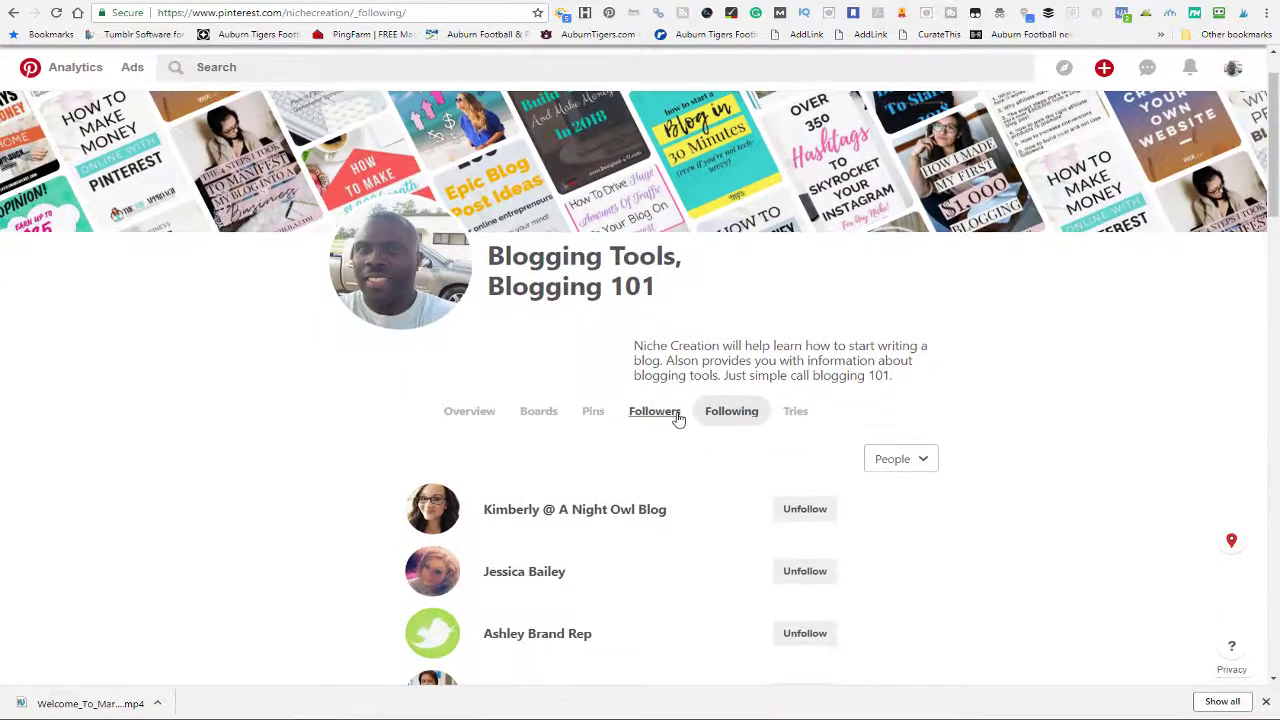
pyautogui.click(677, 416)
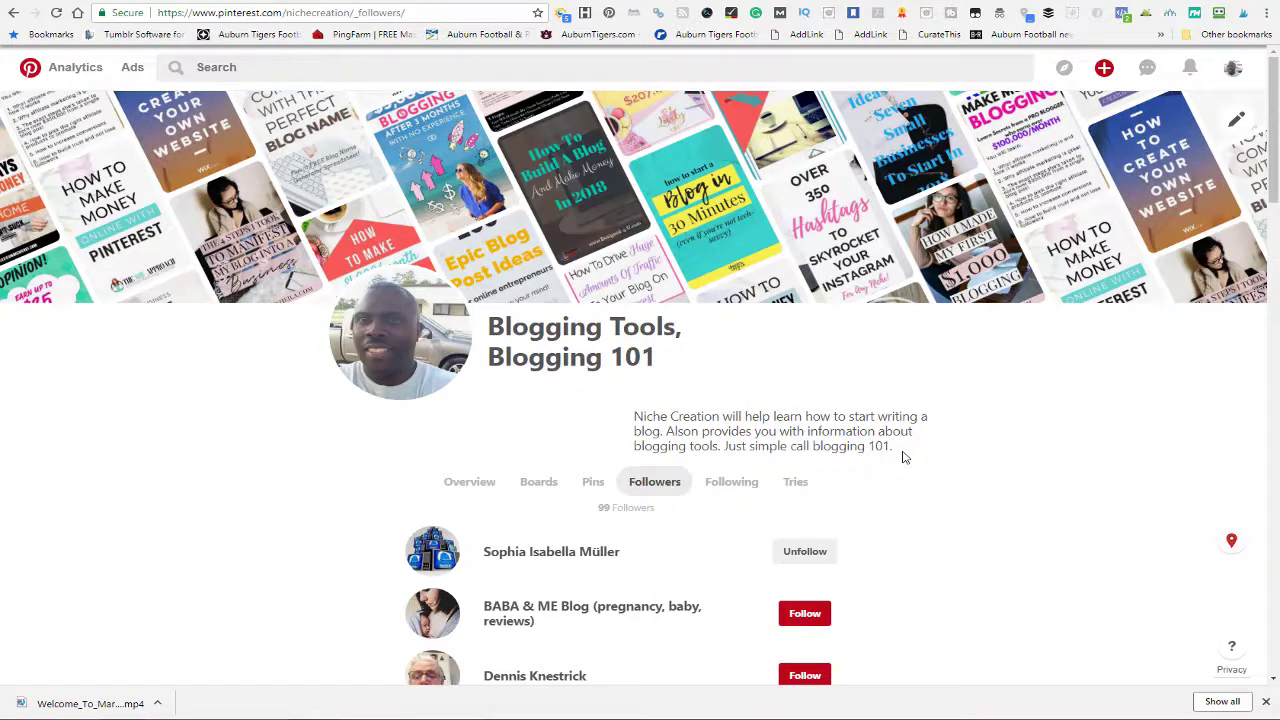
pyautogui.click(14, 14)
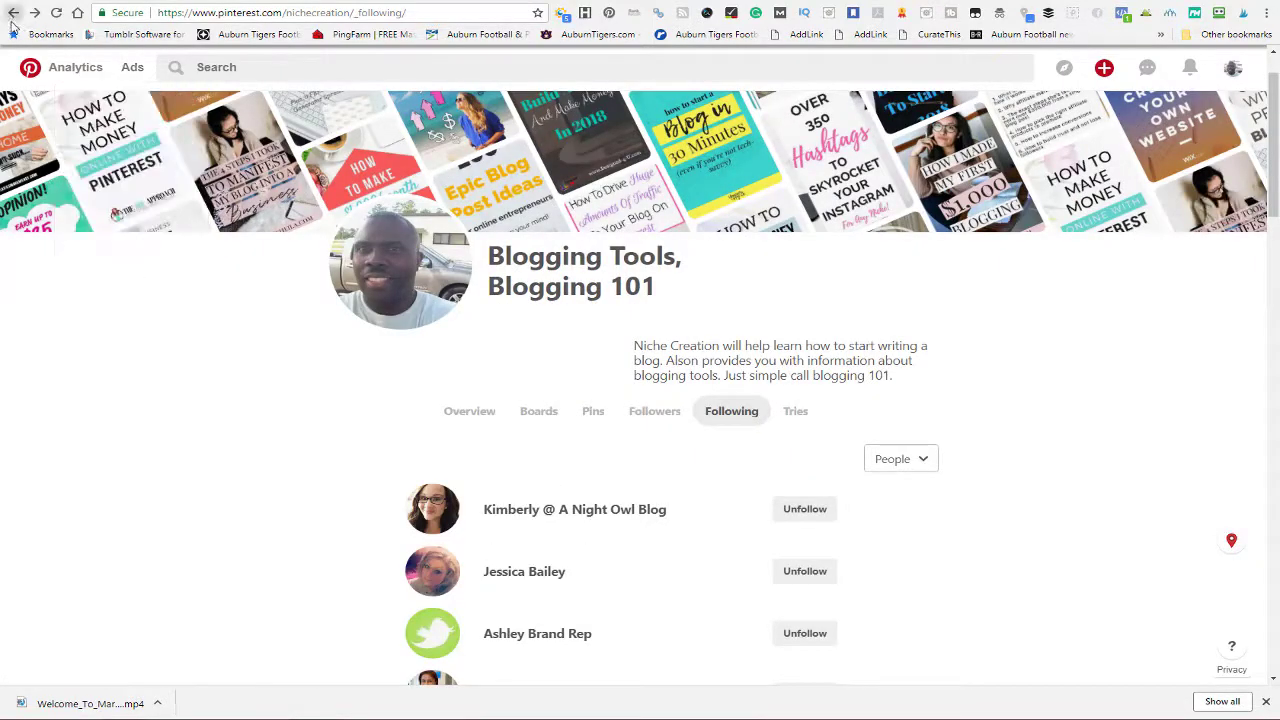
pyautogui.click(13, 13)
# Step: Look through the names of all the profile's boards and recheck the Blogging Tips & Tricks board
pyautogui.scroll(-4, 810, 422)
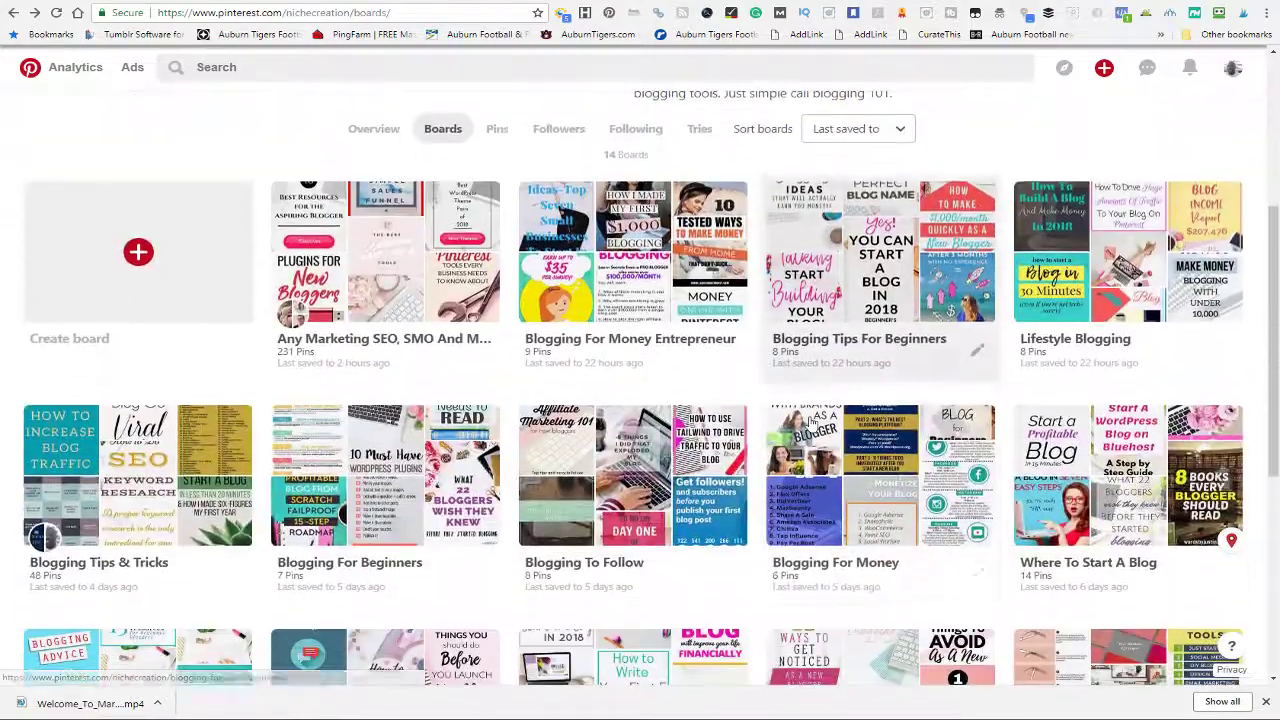
pyautogui.scroll(-2, 810, 422)
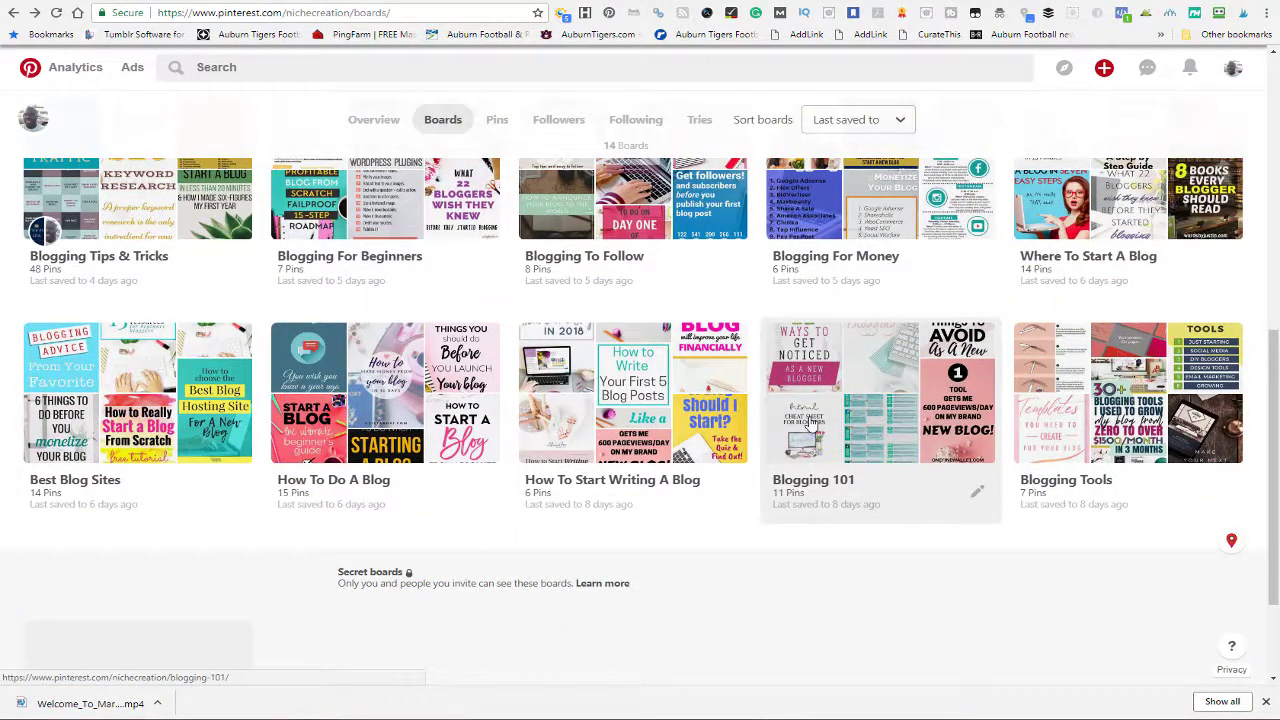
pyautogui.scroll(2, 810, 422)
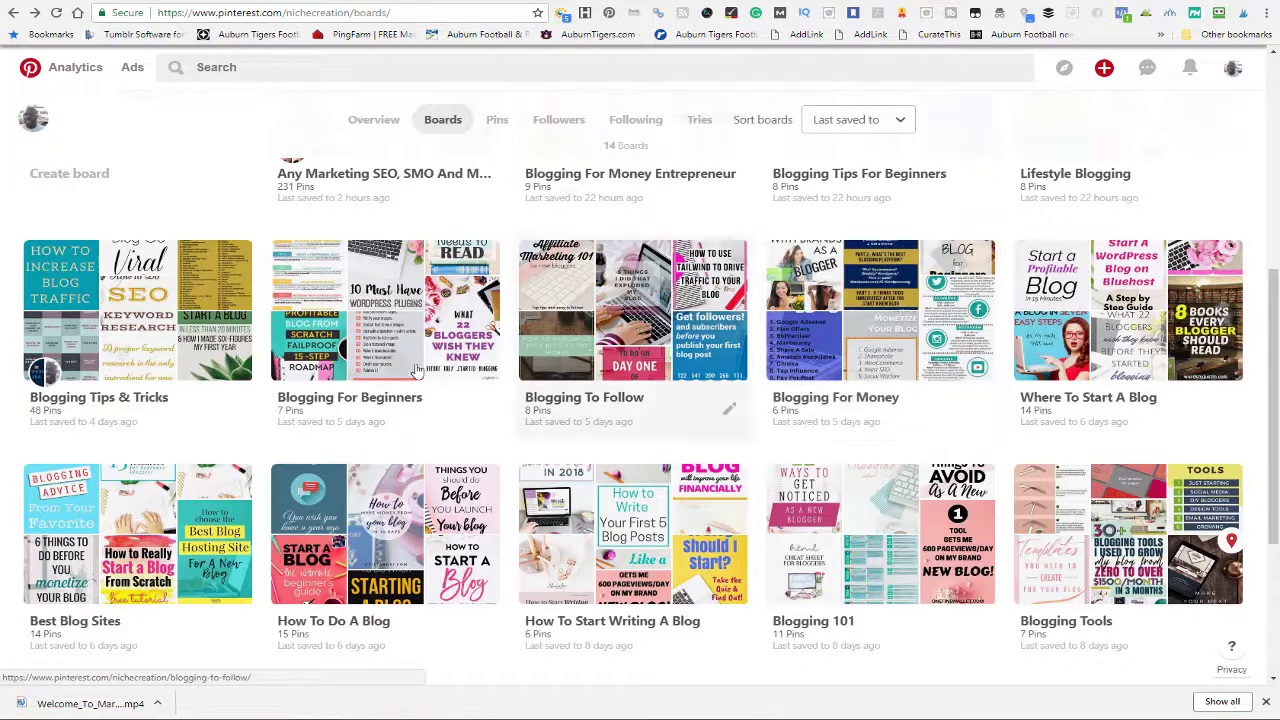
pyautogui.click(145, 300)
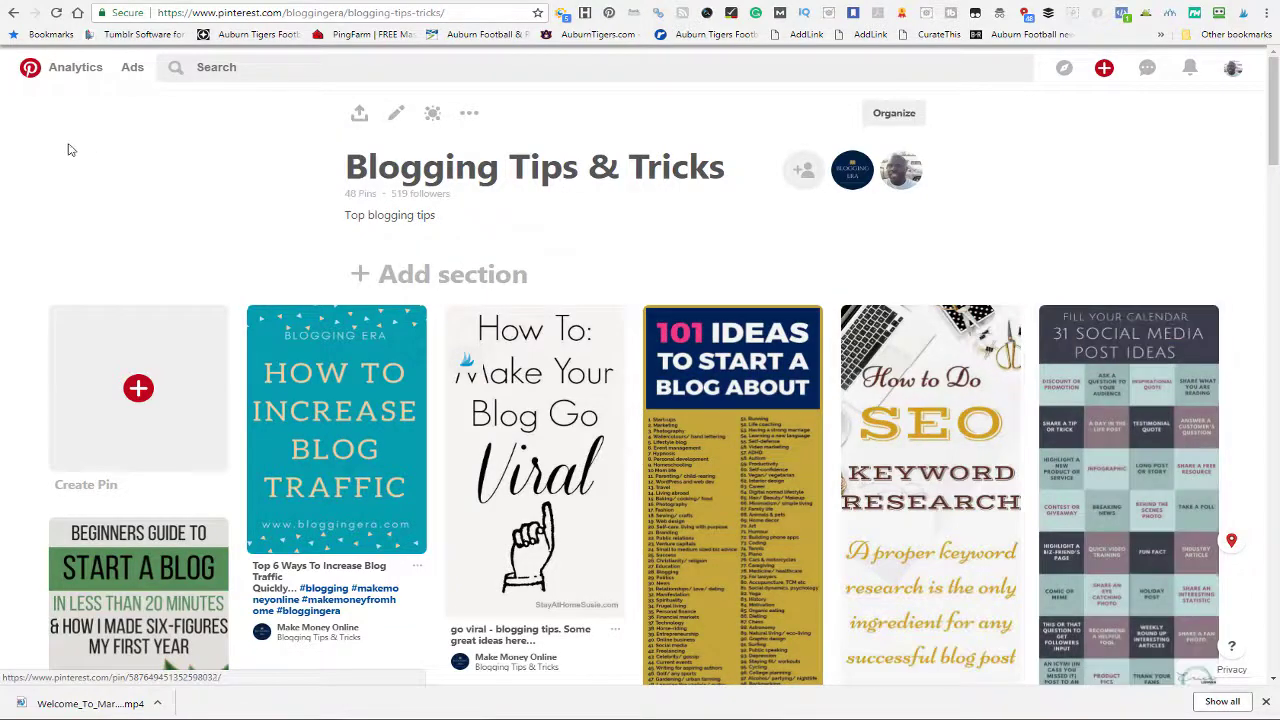
pyautogui.click(14, 17)
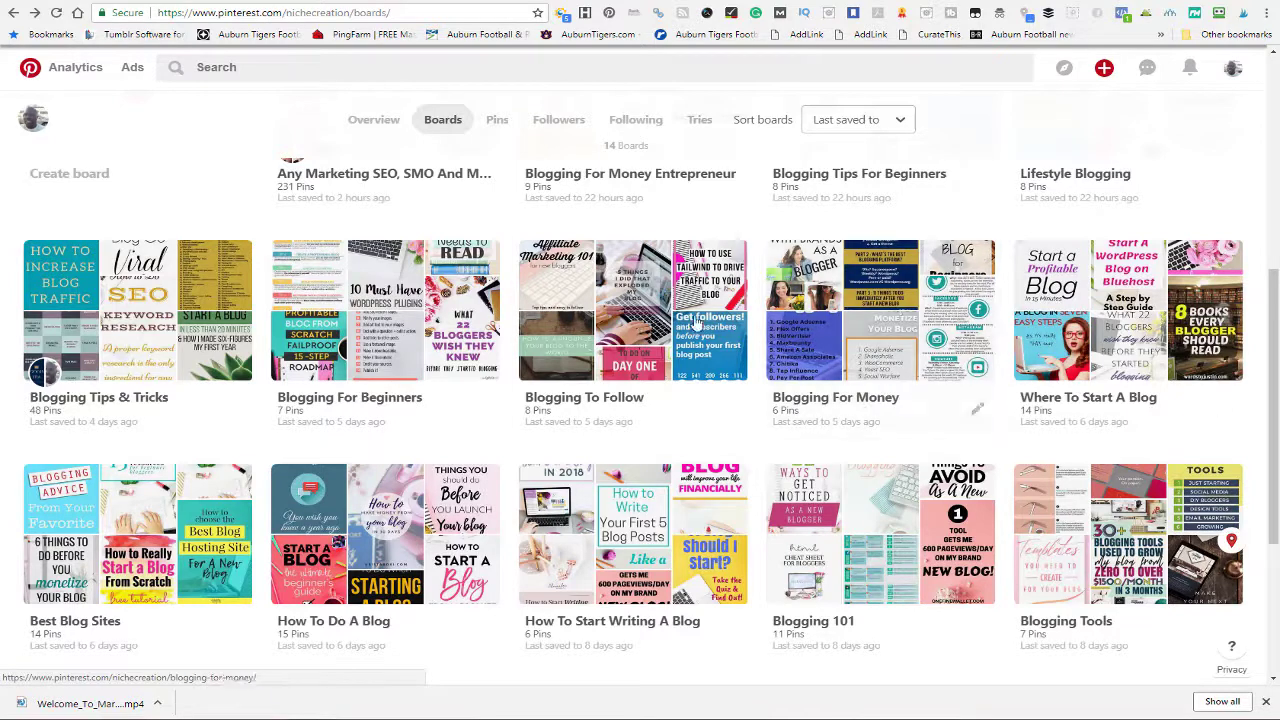
# Step: Open the Blogging For Beginners board and copy its title
pyautogui.click(395, 320)
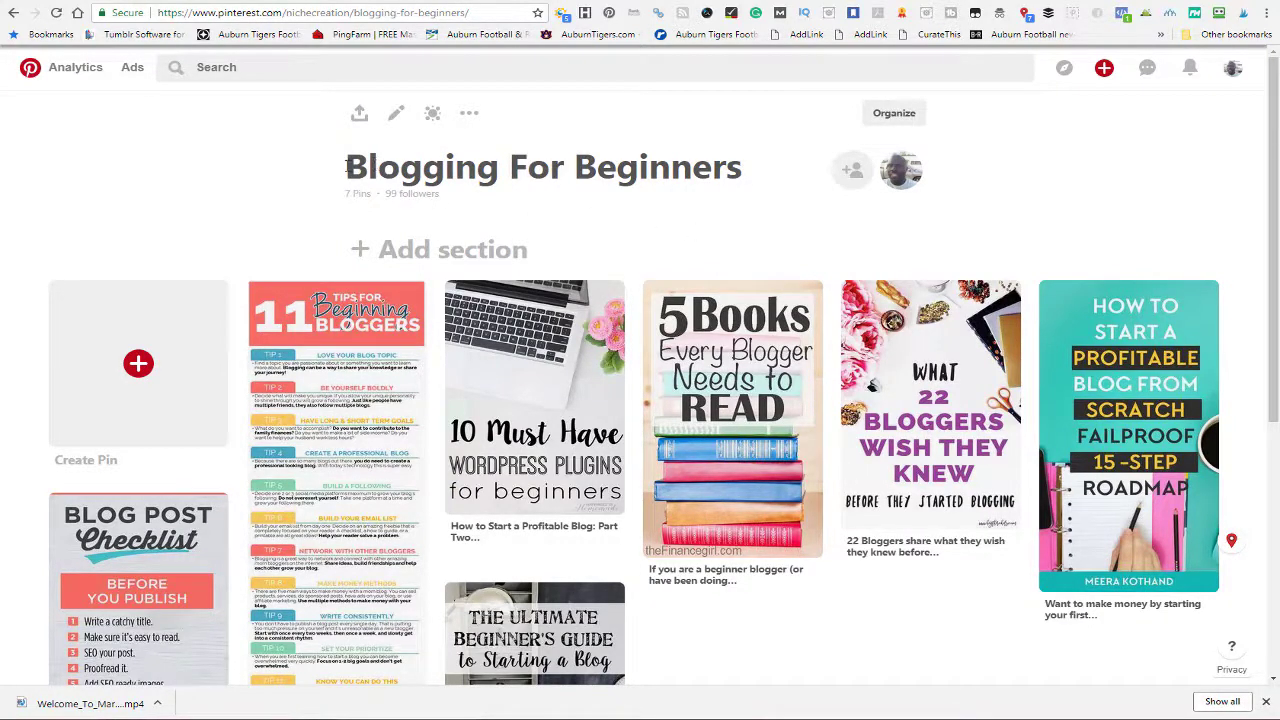
pyautogui.moveTo(347, 168); pyautogui.dragTo(742, 170)
pyautogui.rightClick(622, 170)
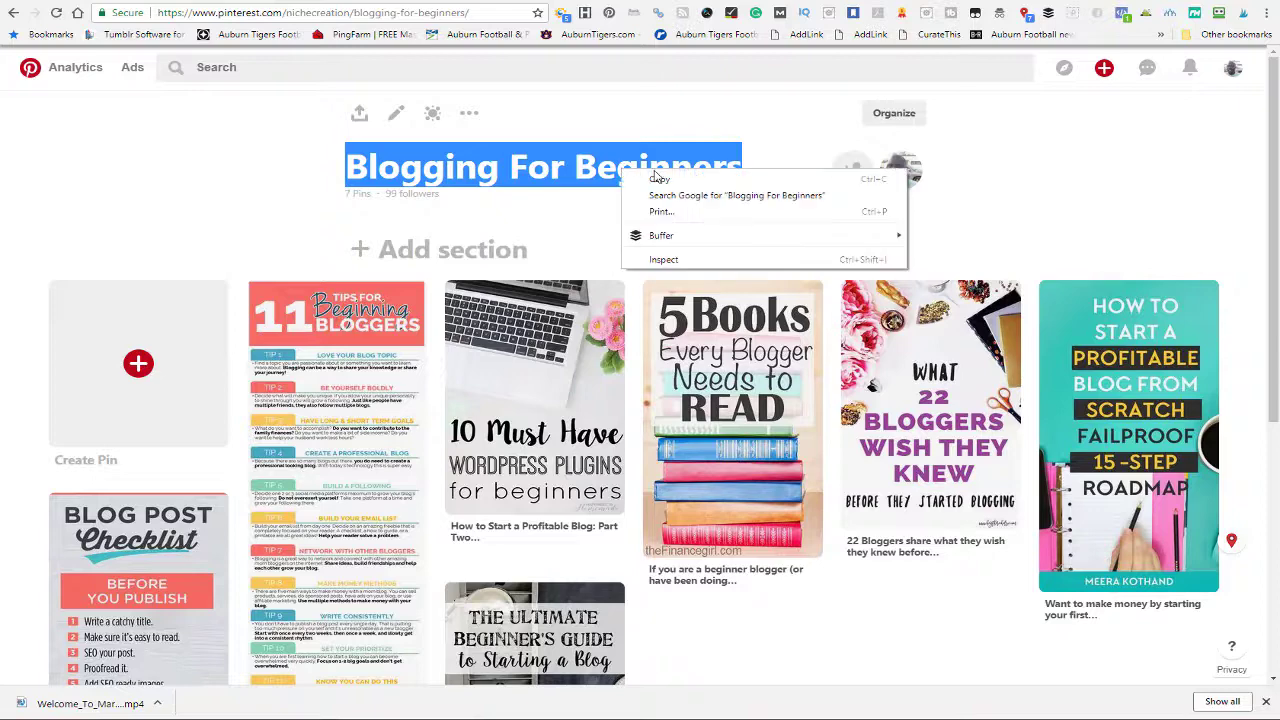
pyautogui.click(656, 177)
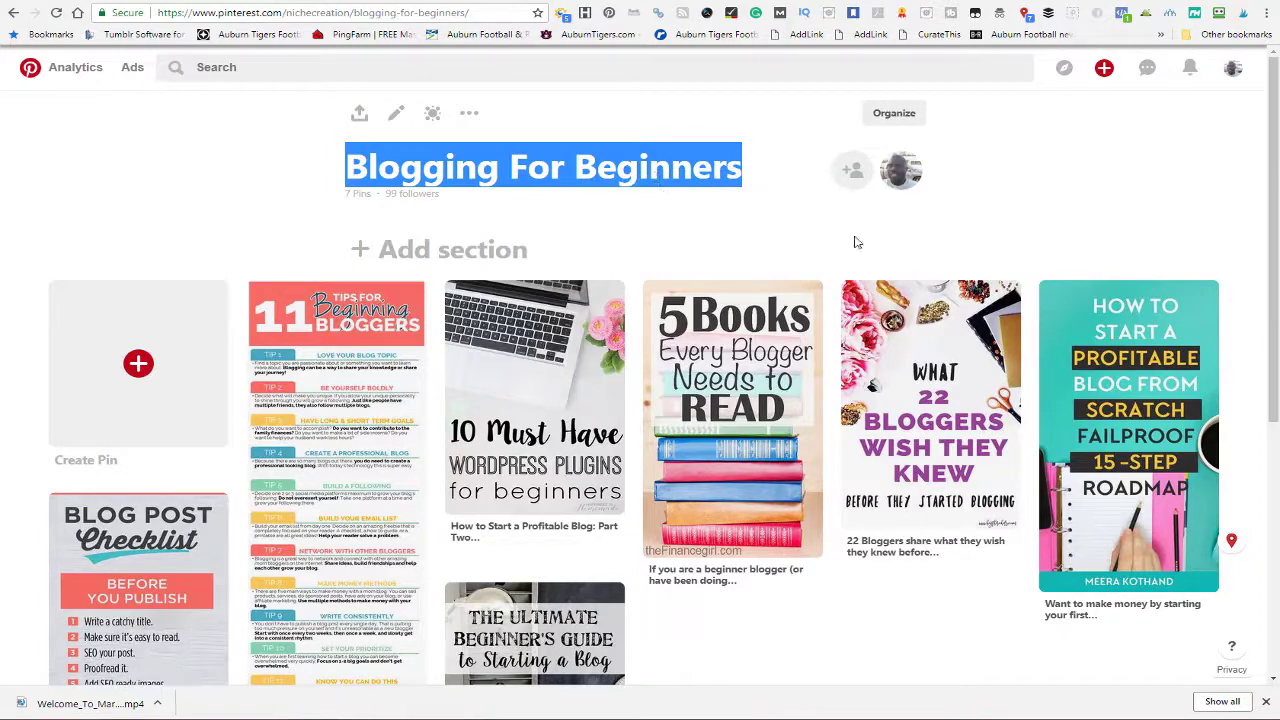
# Step: Search Pinterest for "Blogging For Beginners", examine the suggested searches and related keywords, and return to the board
pyautogui.click(1064, 68)
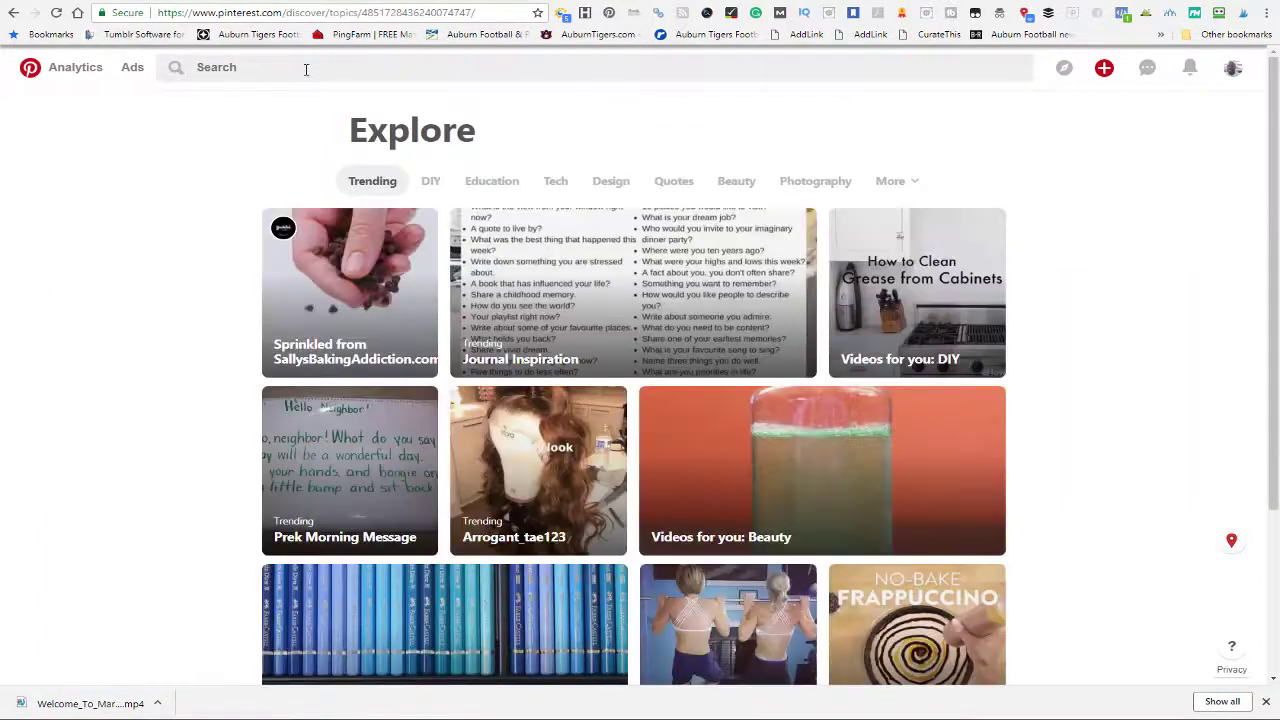
pyautogui.click(306, 67)
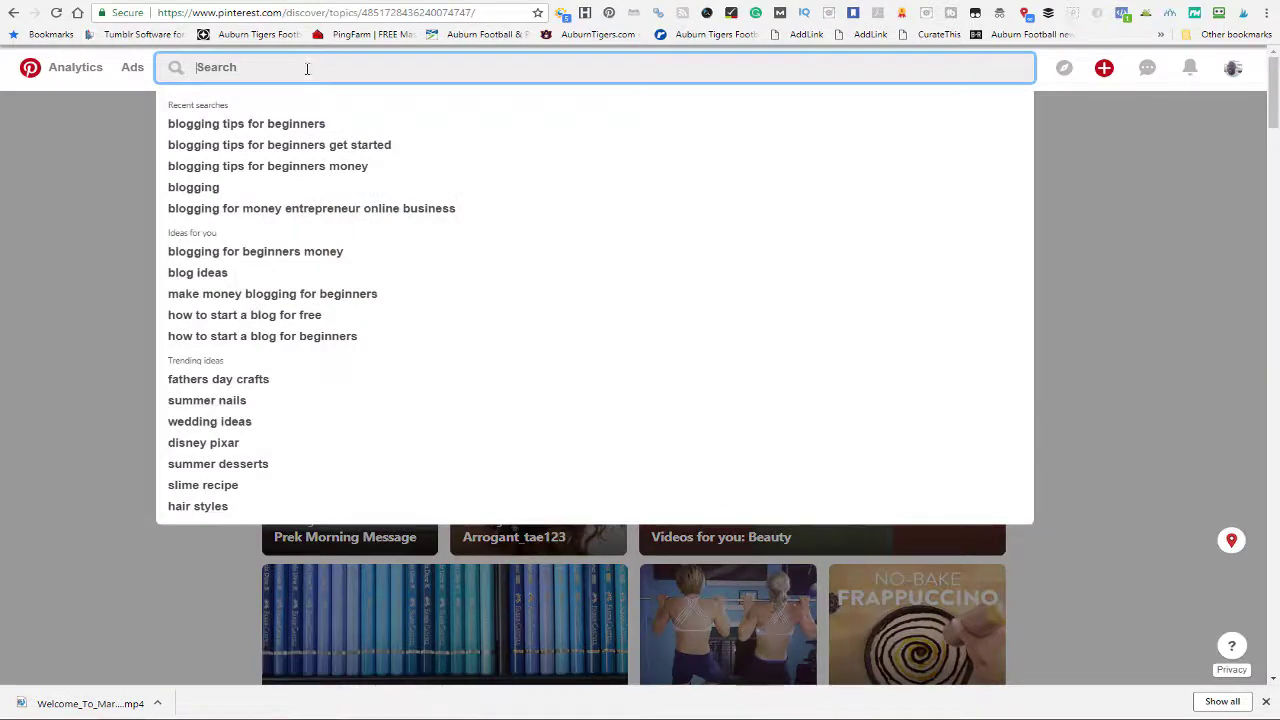
pyautogui.hotkey('ctrl', 'v')
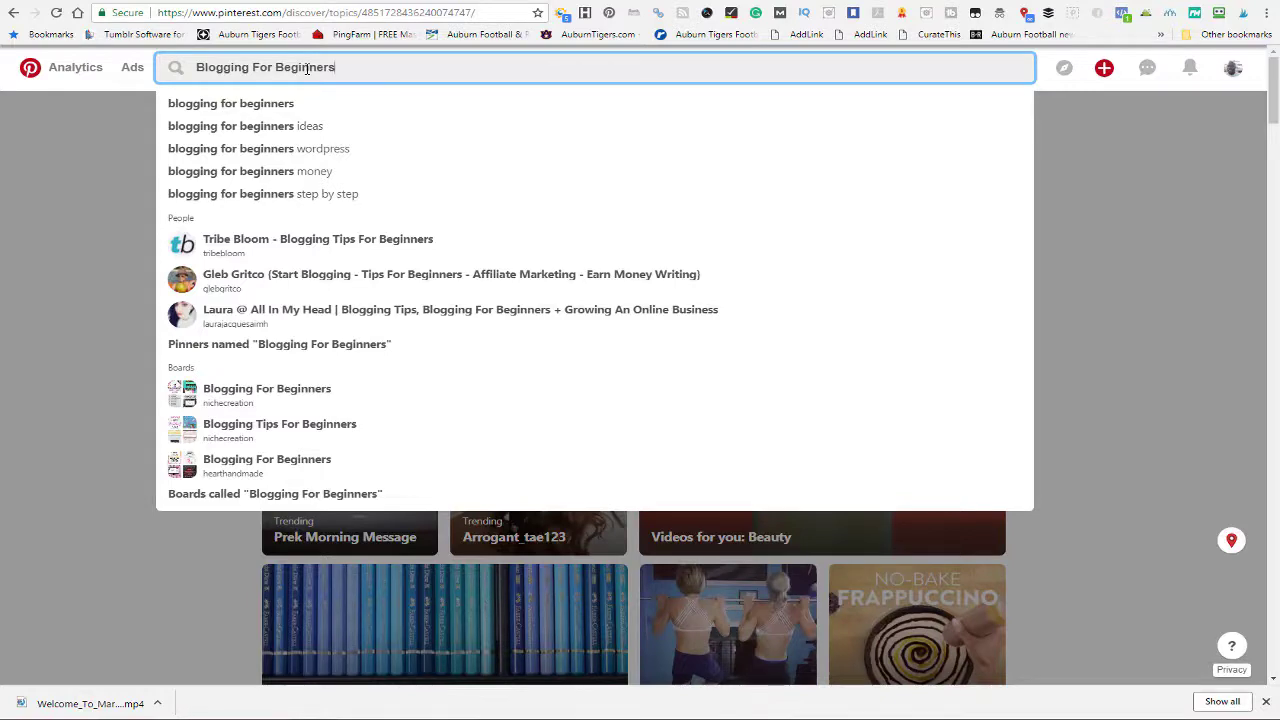
pyautogui.press('Return')
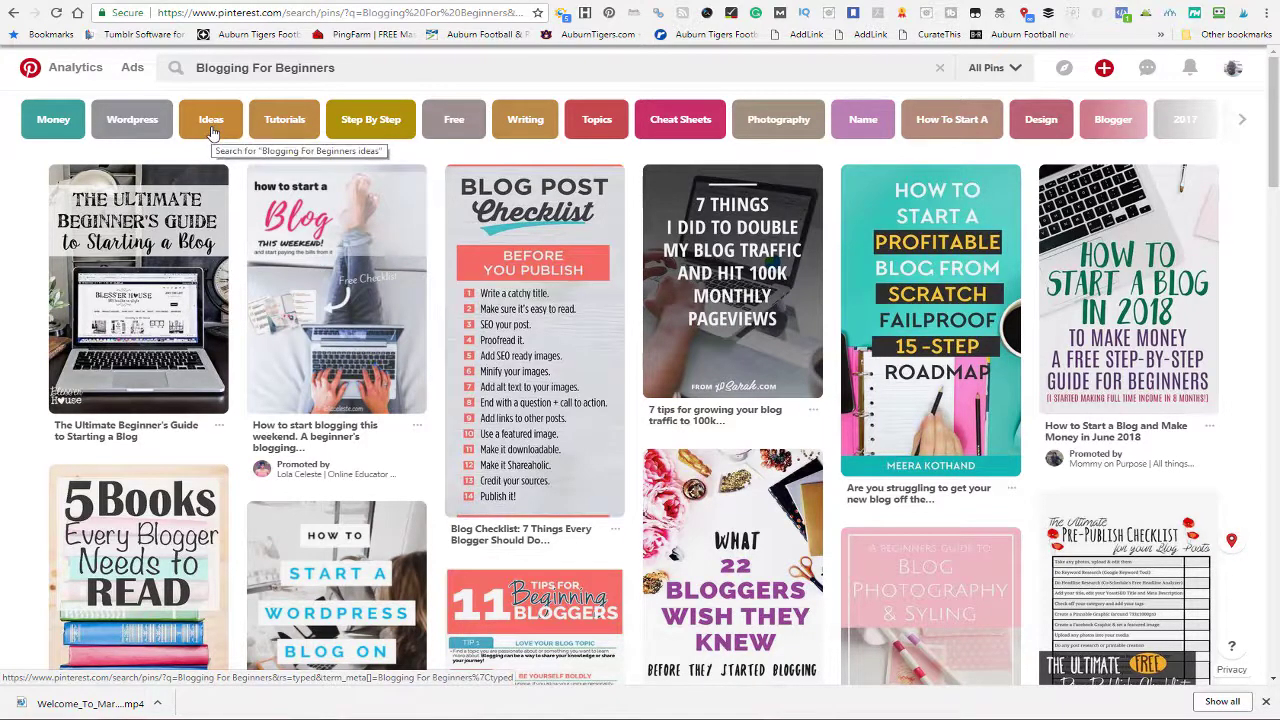
pyautogui.click(14, 13)
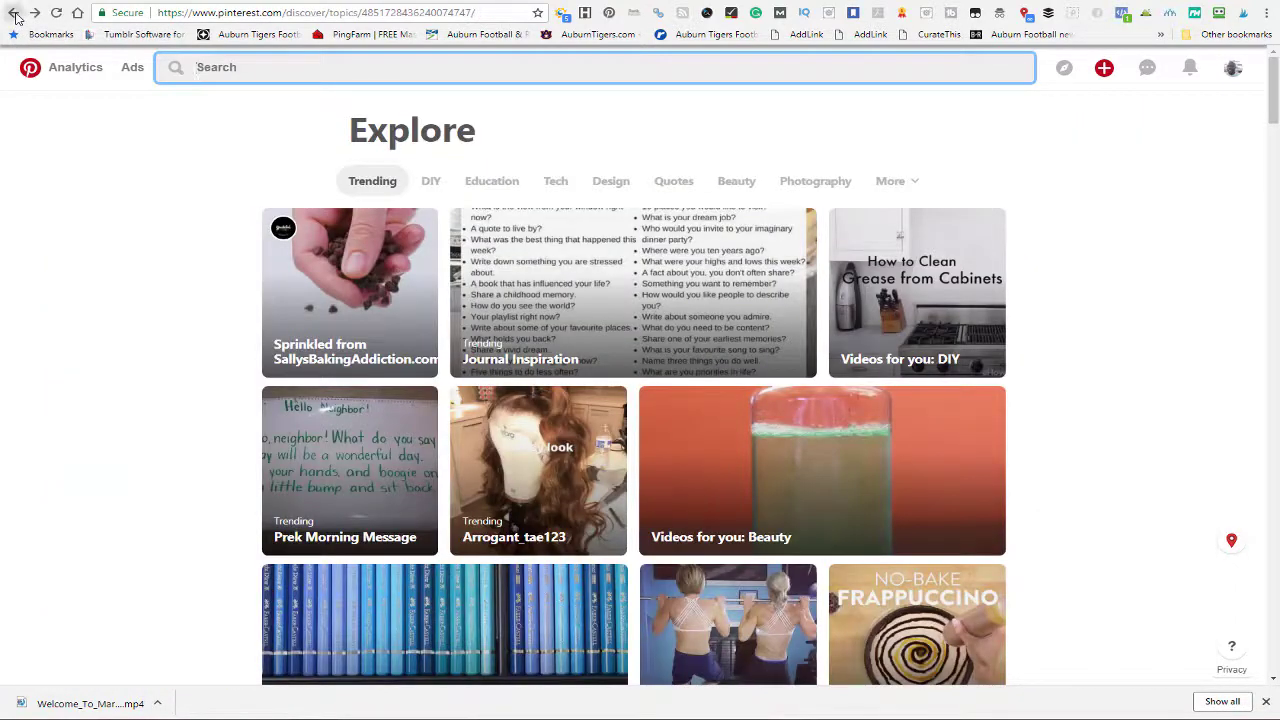
pyautogui.click(14, 13)
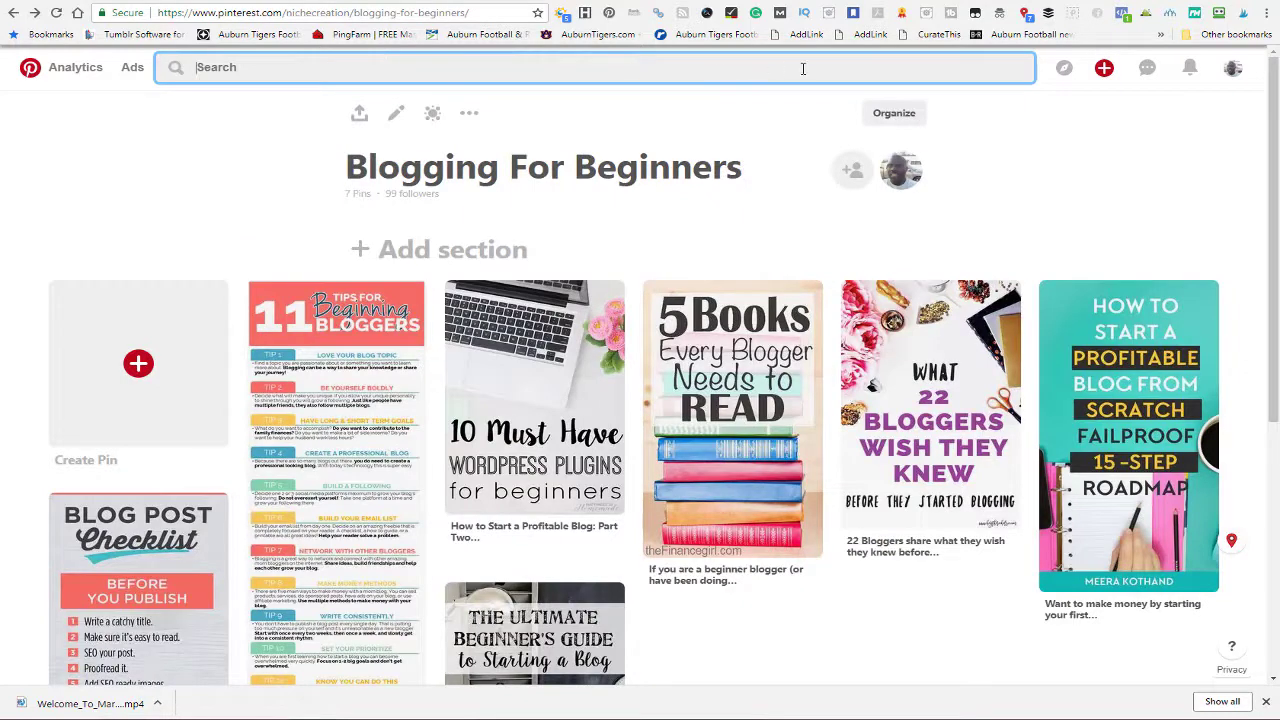
# Step: Switch to pinterestkeywordtool.com and run a keyword search for "Blogging For Beginners"
pyautogui.click(830, 14)
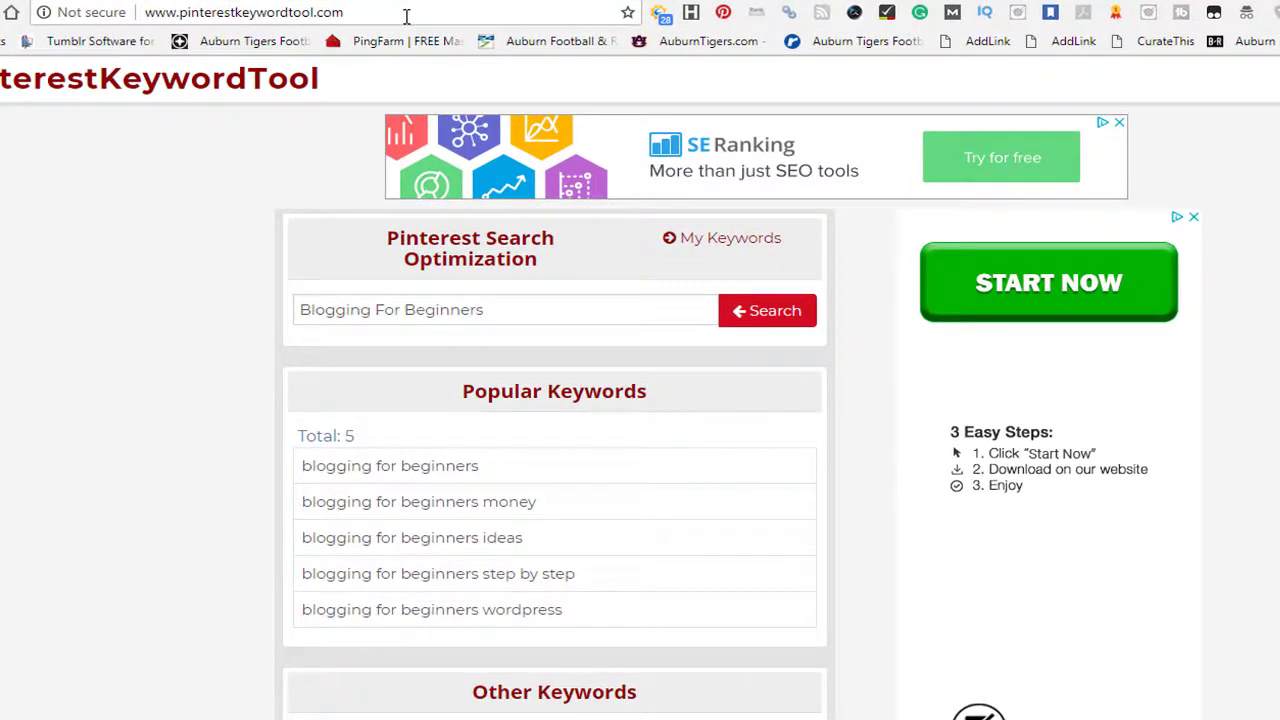
pyautogui.click(766, 331)
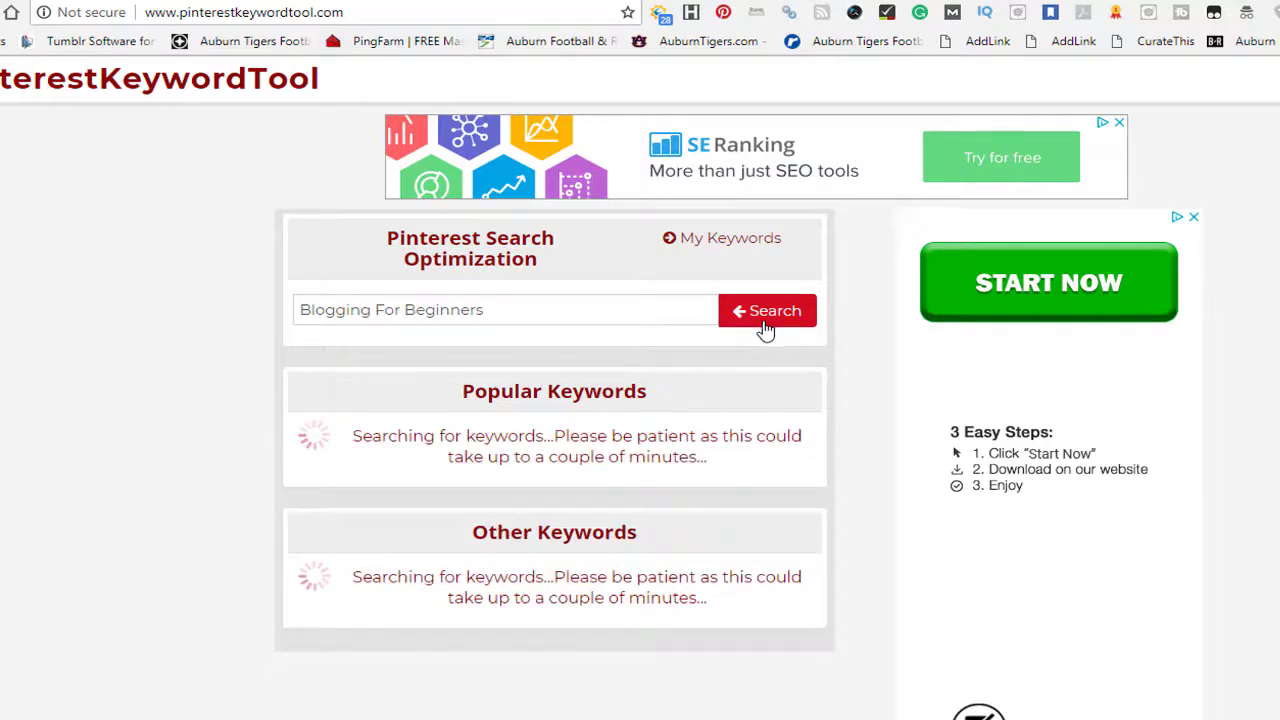
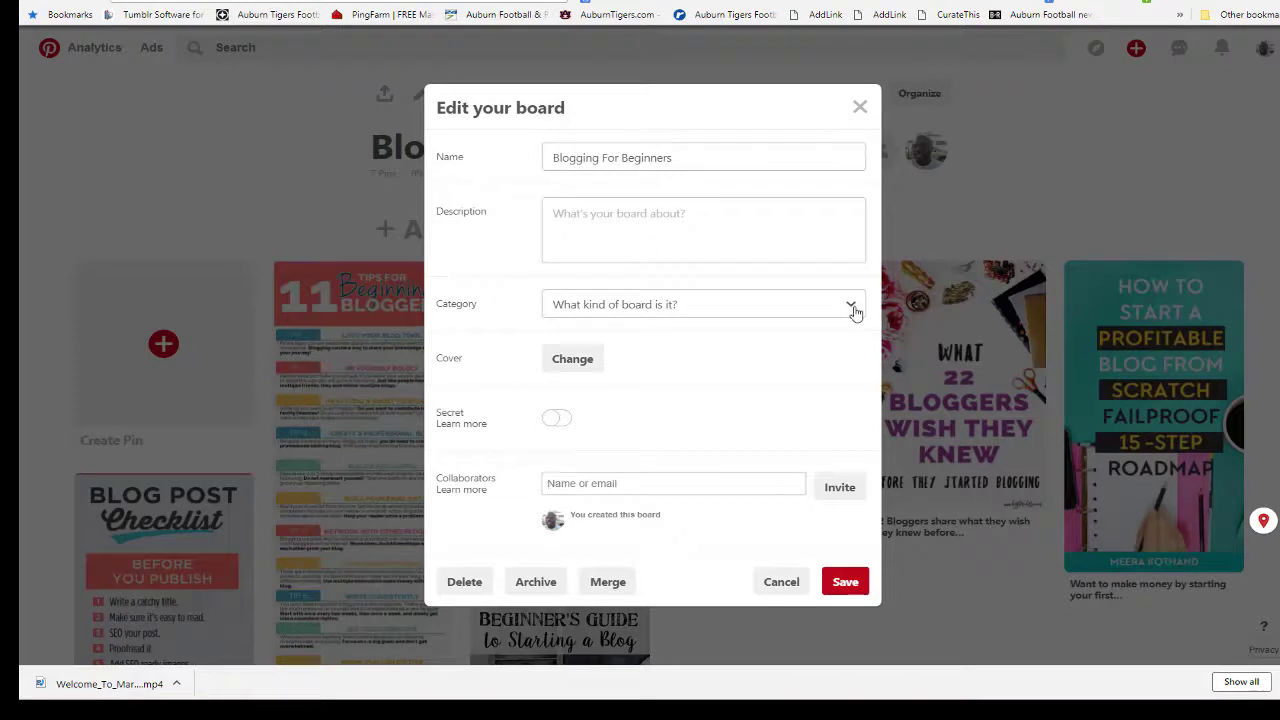
# Step: Set the board's category to Other and start its description with "Blogging For Beginners |"
pyautogui.click(855, 312)
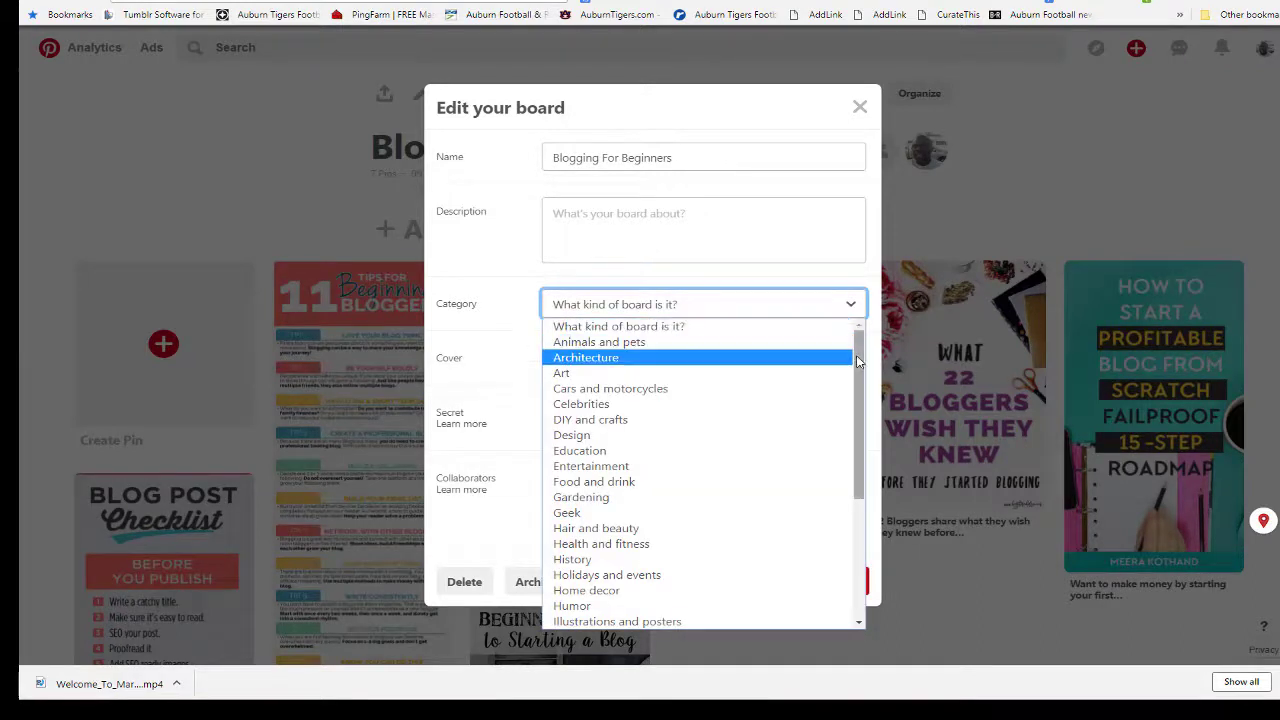
pyautogui.moveTo(858, 356); pyautogui.dragTo(846, 489)
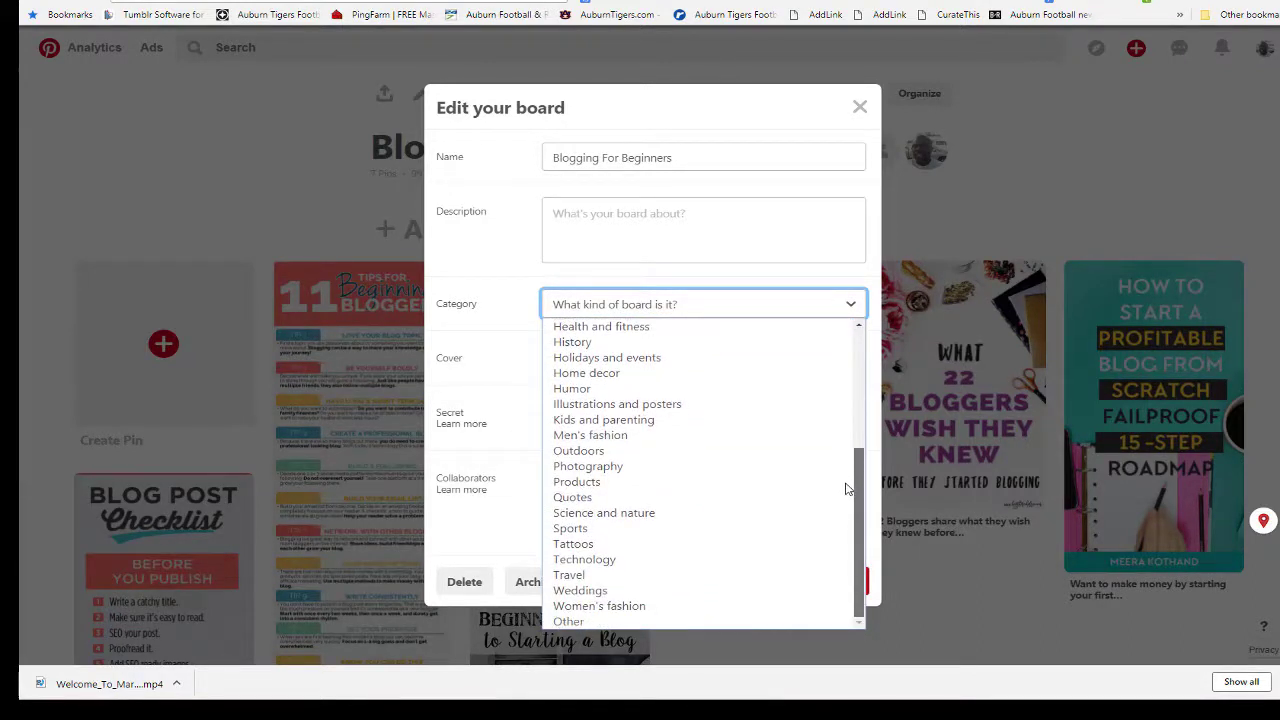
pyautogui.click(588, 623)
pyautogui.click(662, 214)
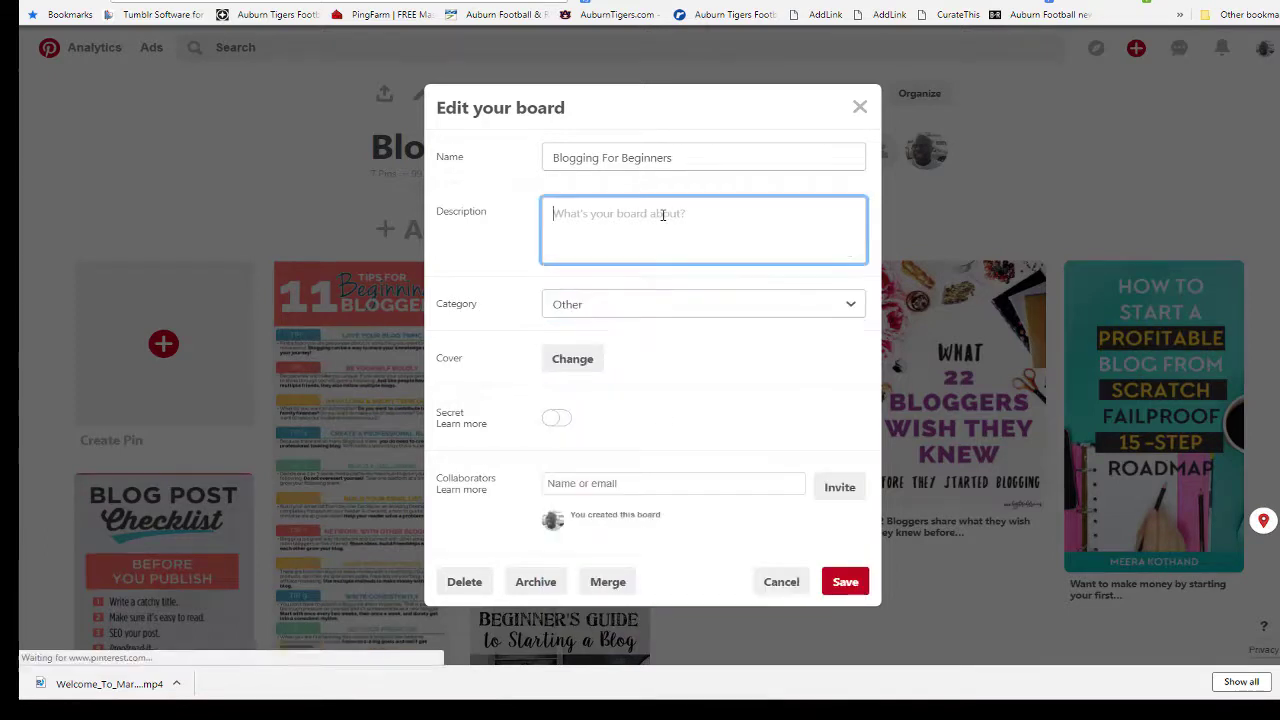
pyautogui.write('Blogging For Beginners')
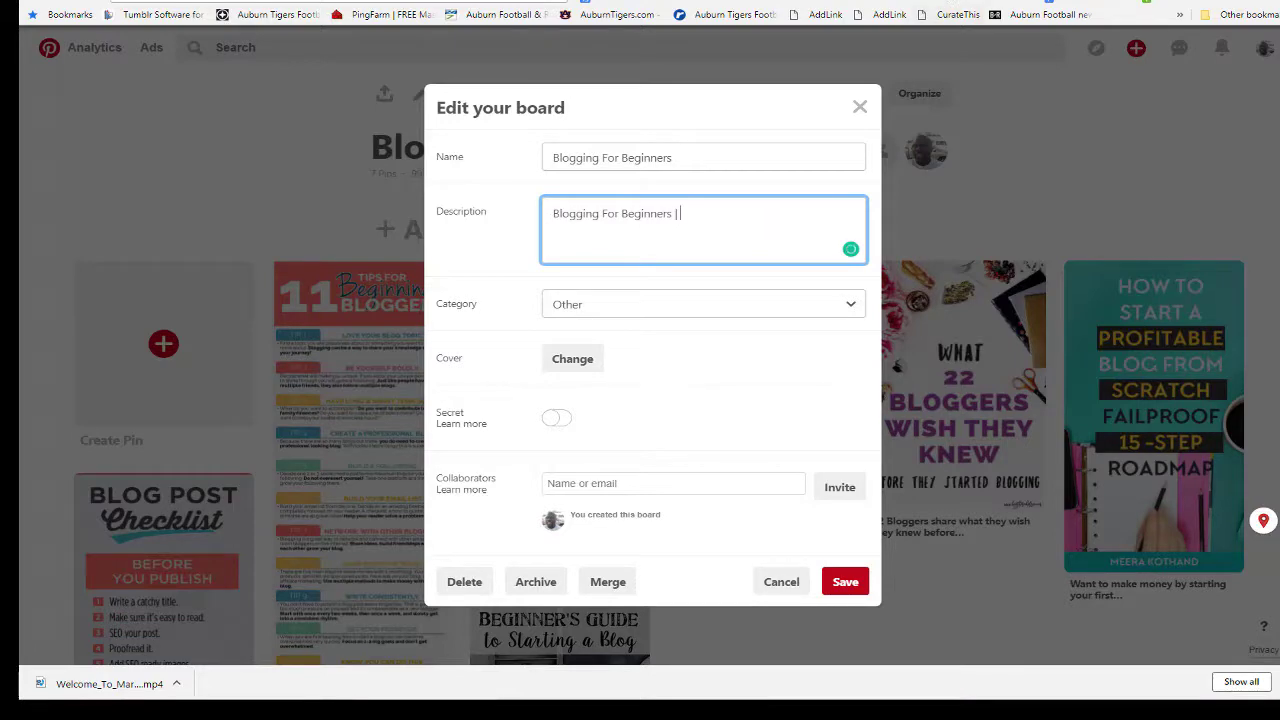
# Step: Copy the popular keyword "blogging for beginners money" from PinterestKeywordTool and append it to the Pinterest board's description
pyautogui.click(690, 3)
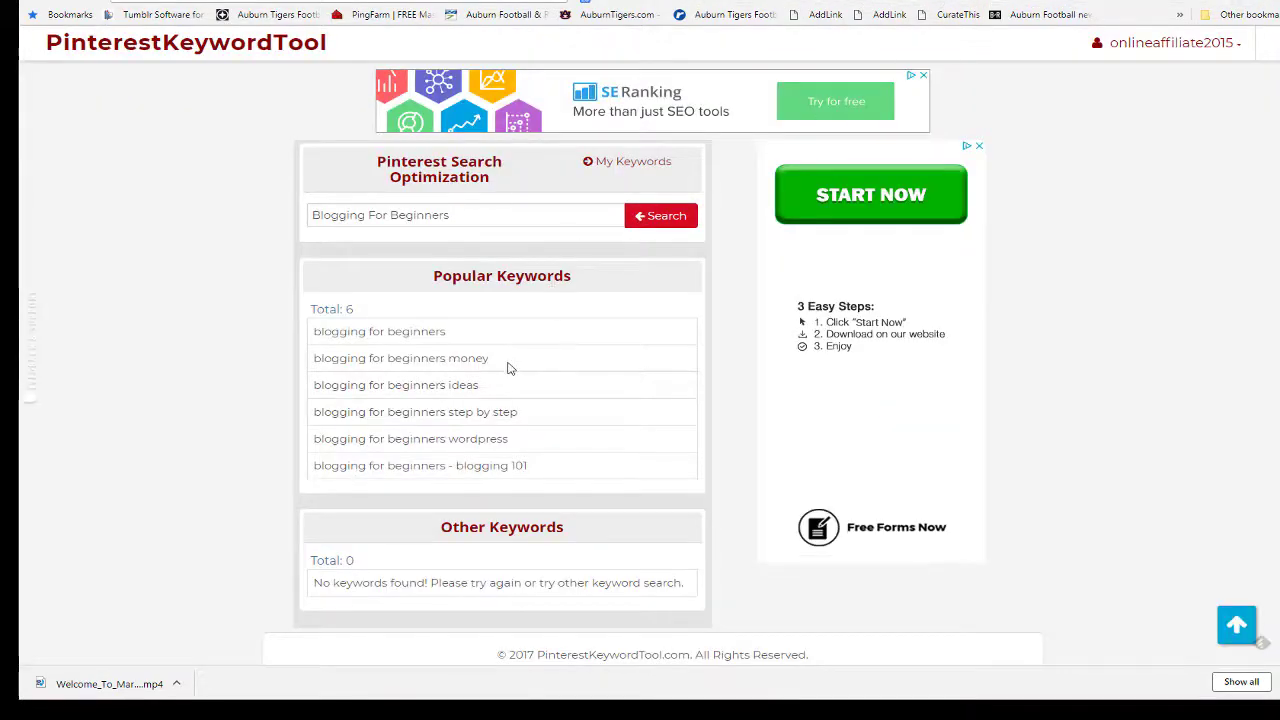
pyautogui.moveTo(500, 366); pyautogui.dragTo(314, 360)
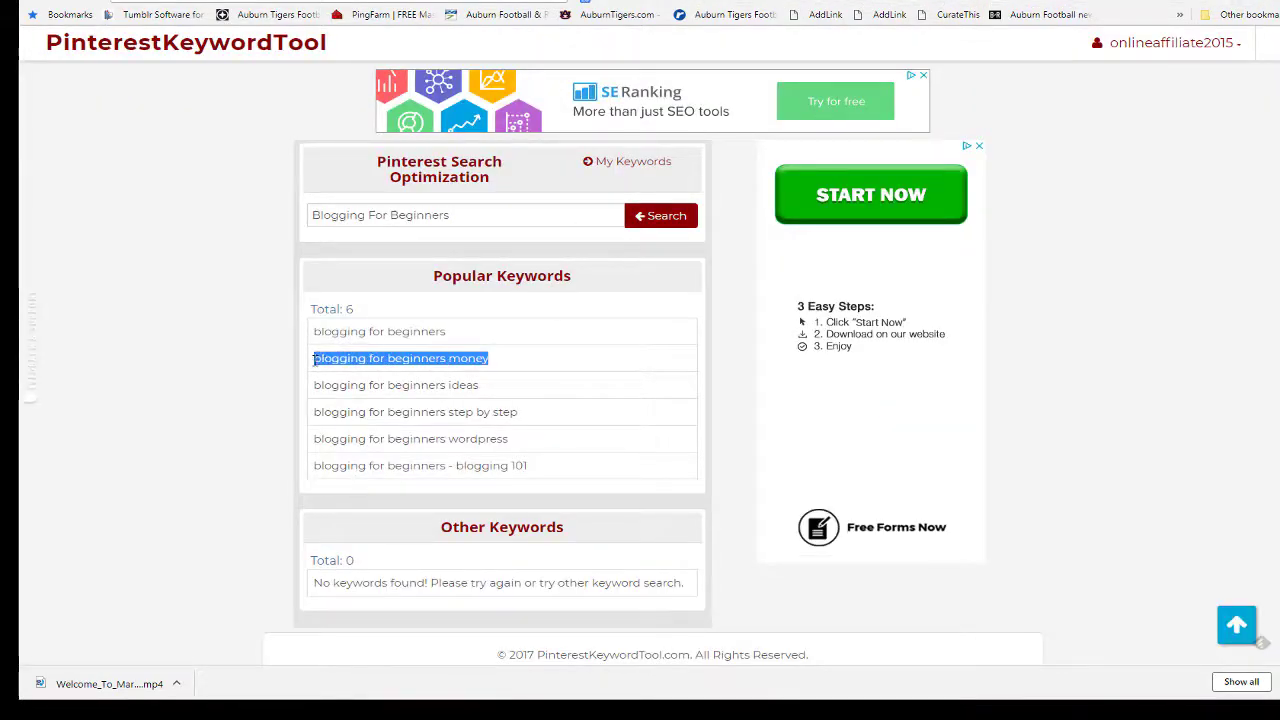
pyautogui.rightClick(340, 362)
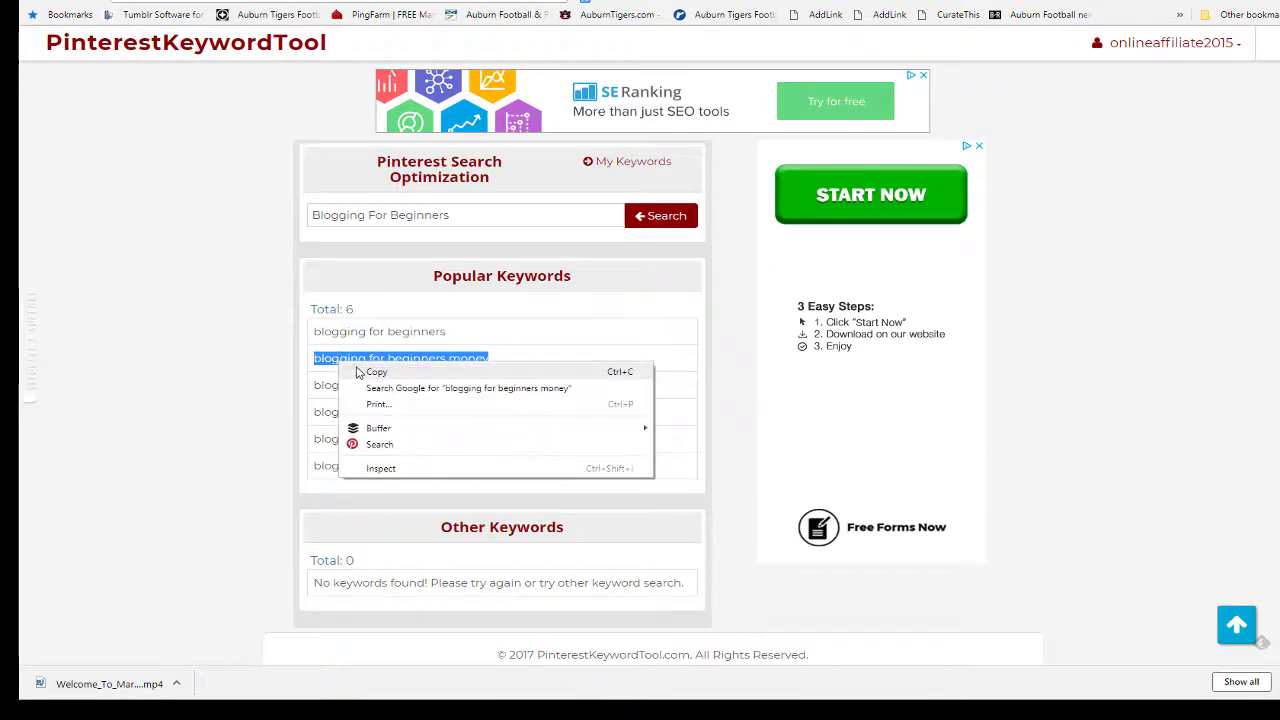
pyautogui.click(365, 367)
pyautogui.click(690, 3)
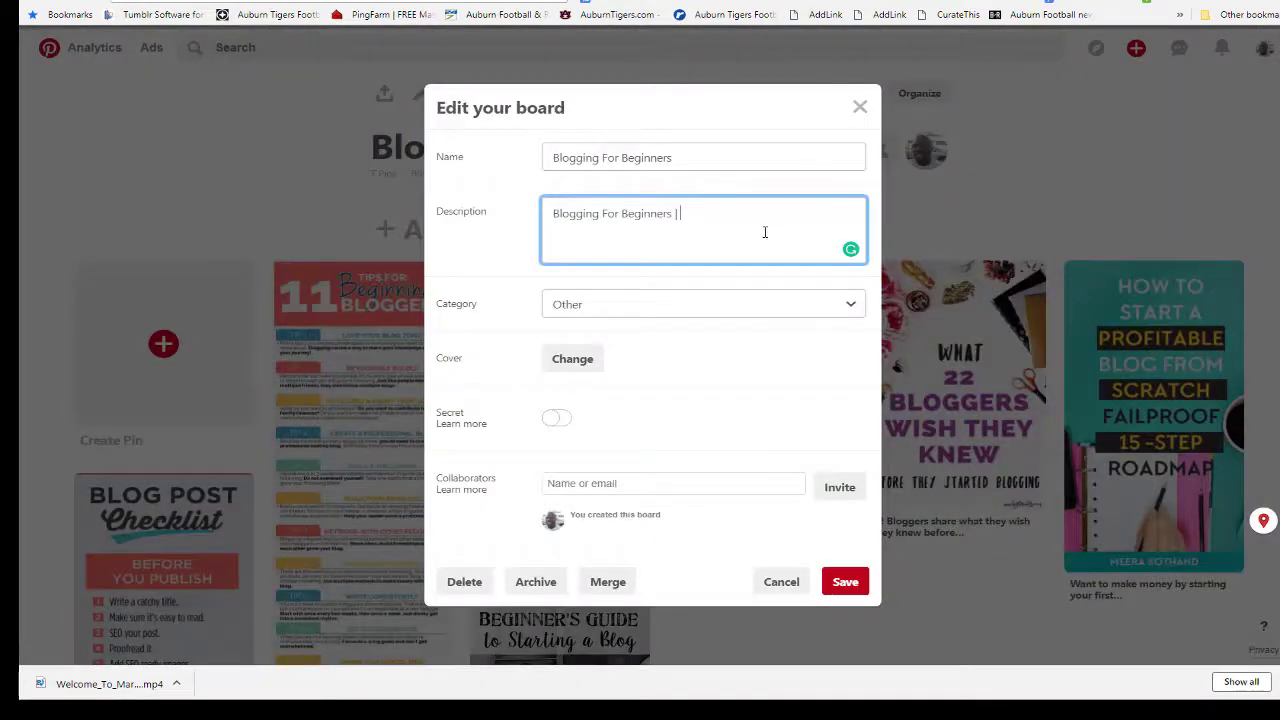
pyautogui.hotkey('ctrl', 'v')
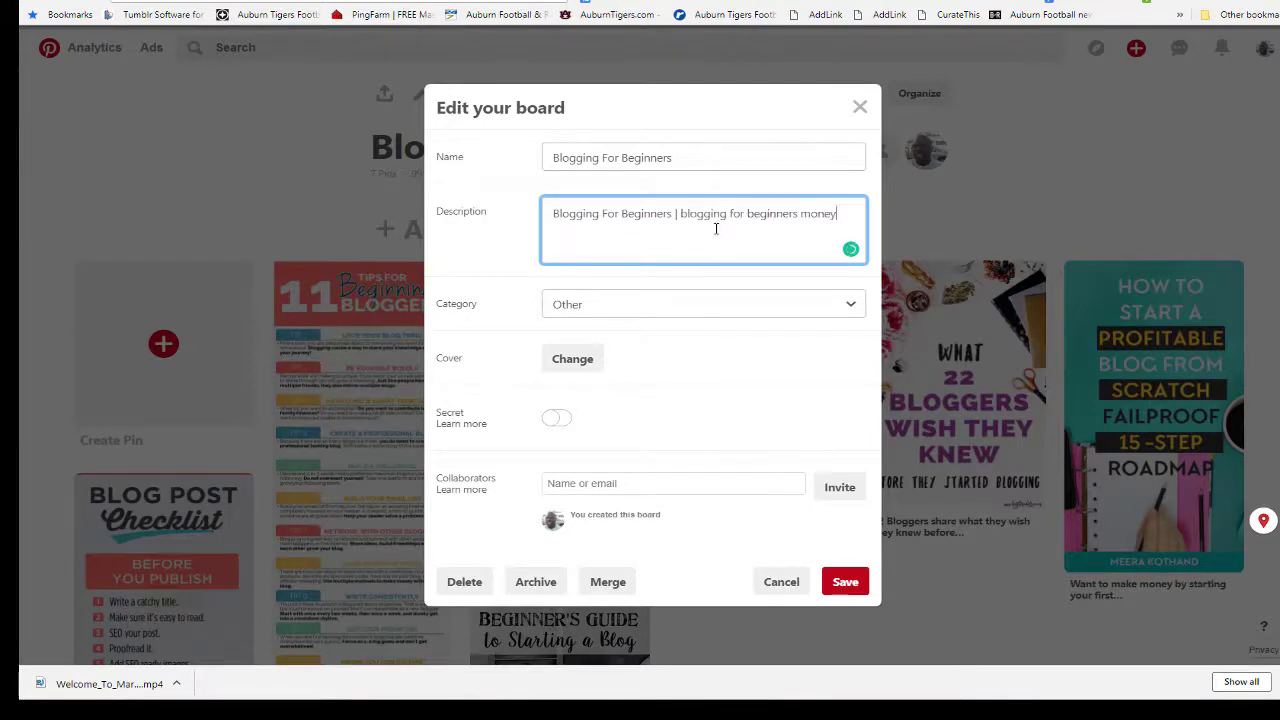
# Step: Capitalize the added keyword in the description so it reads "Blogging For Beginners Money"
pyautogui.click(679, 216)
pyautogui.press('Delete')
pyautogui.write('B')
pyautogui.press('Delete')
pyautogui.write('F')
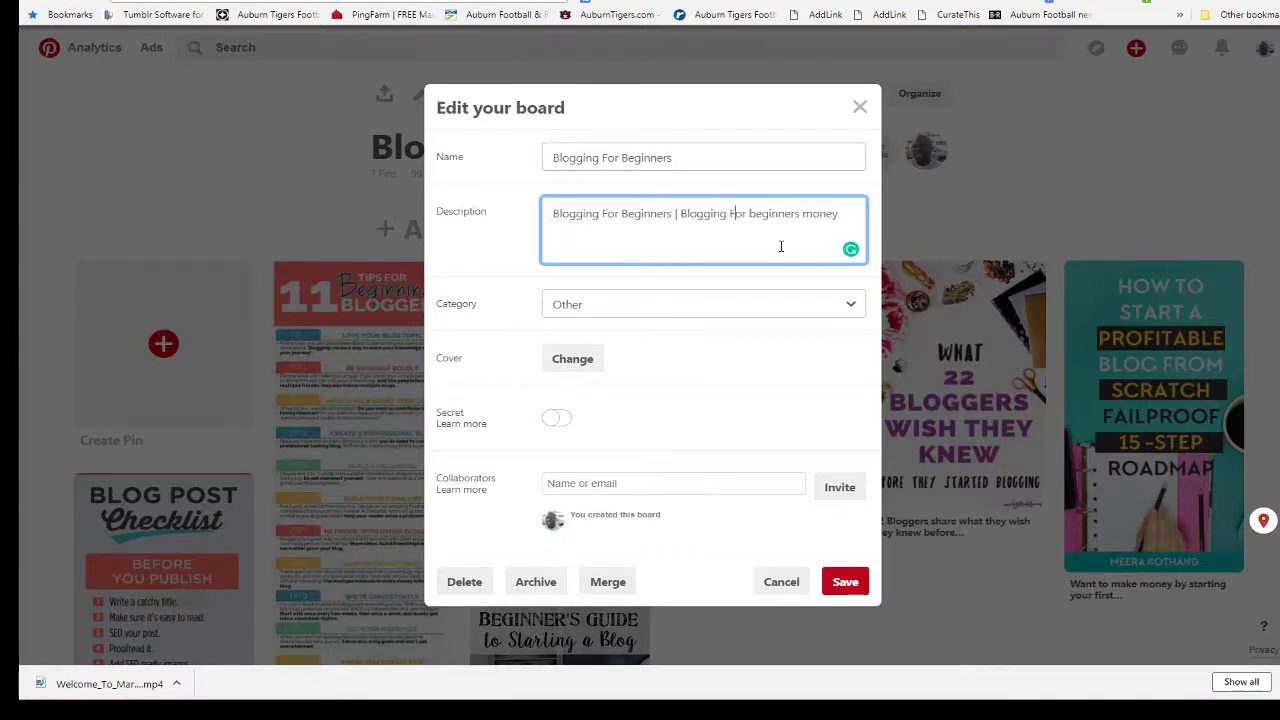
pyautogui.press('Right')
pyautogui.press('Right')
pyautogui.press('Delete')
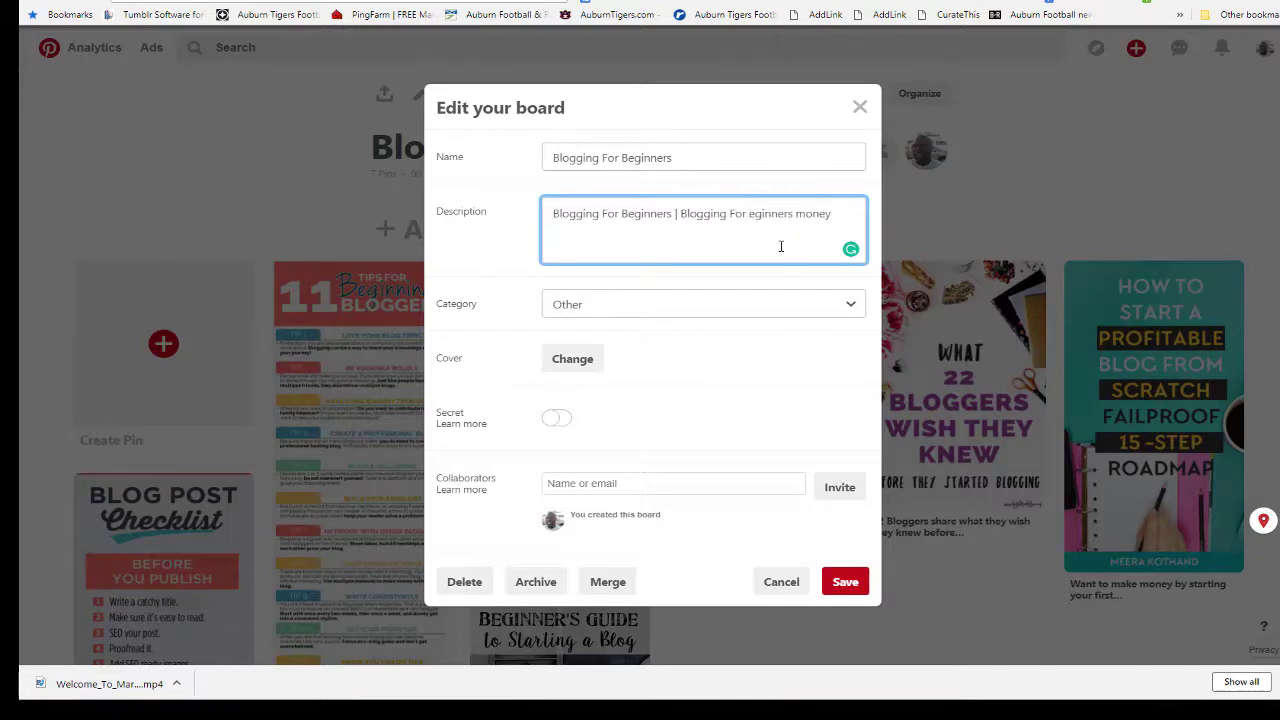
pyautogui.write('B')
pyautogui.press('Delete')
pyautogui.write('M')
# Step: Copy the keyword "blogging for beginners step by step" from PinterestKeywordTool and append it to the board description after a | separator
pyautogui.hotkey('ctrl', 'Tab')
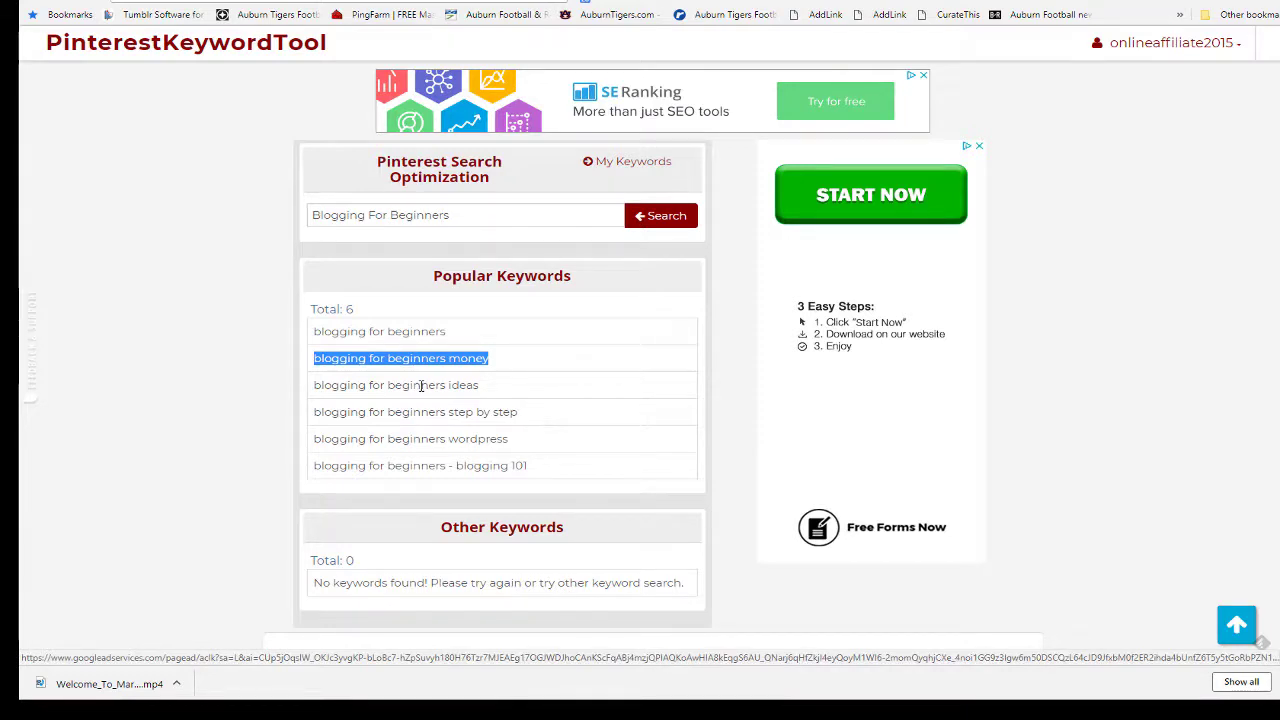
pyautogui.moveTo(540, 416); pyautogui.dragTo(321, 409)
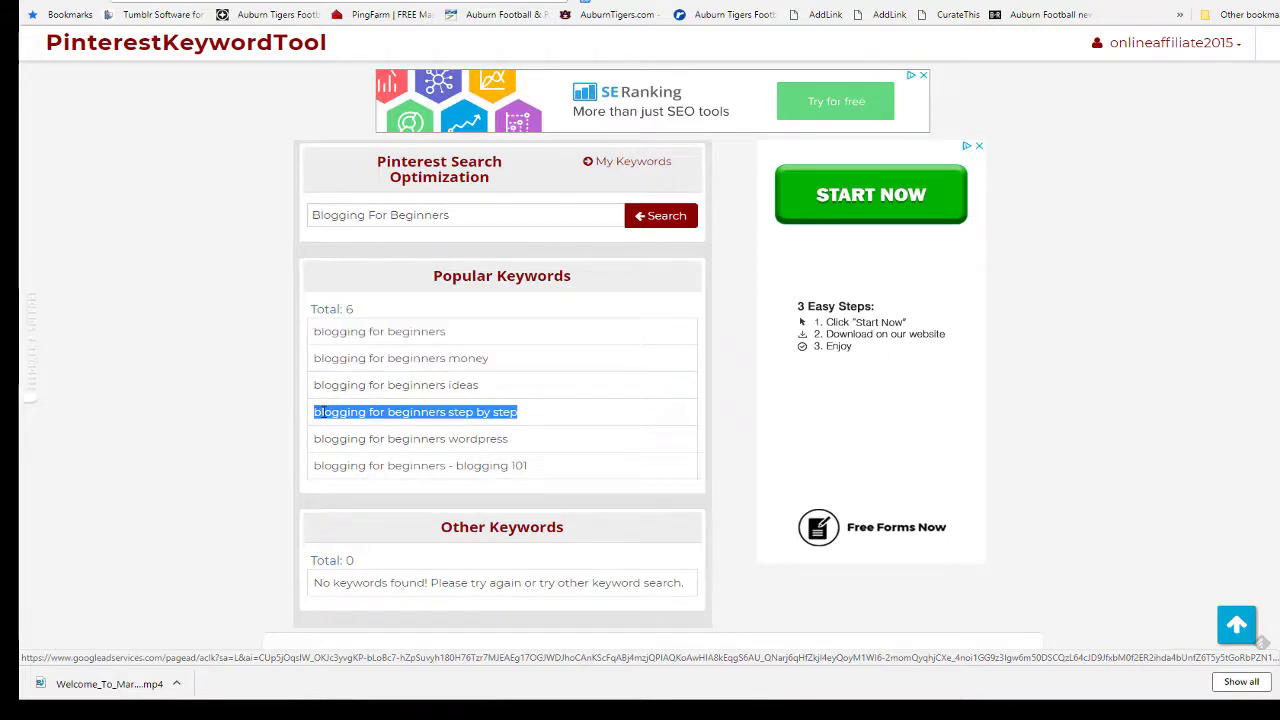
pyautogui.rightClick(323, 412)
pyautogui.click(549, 418)
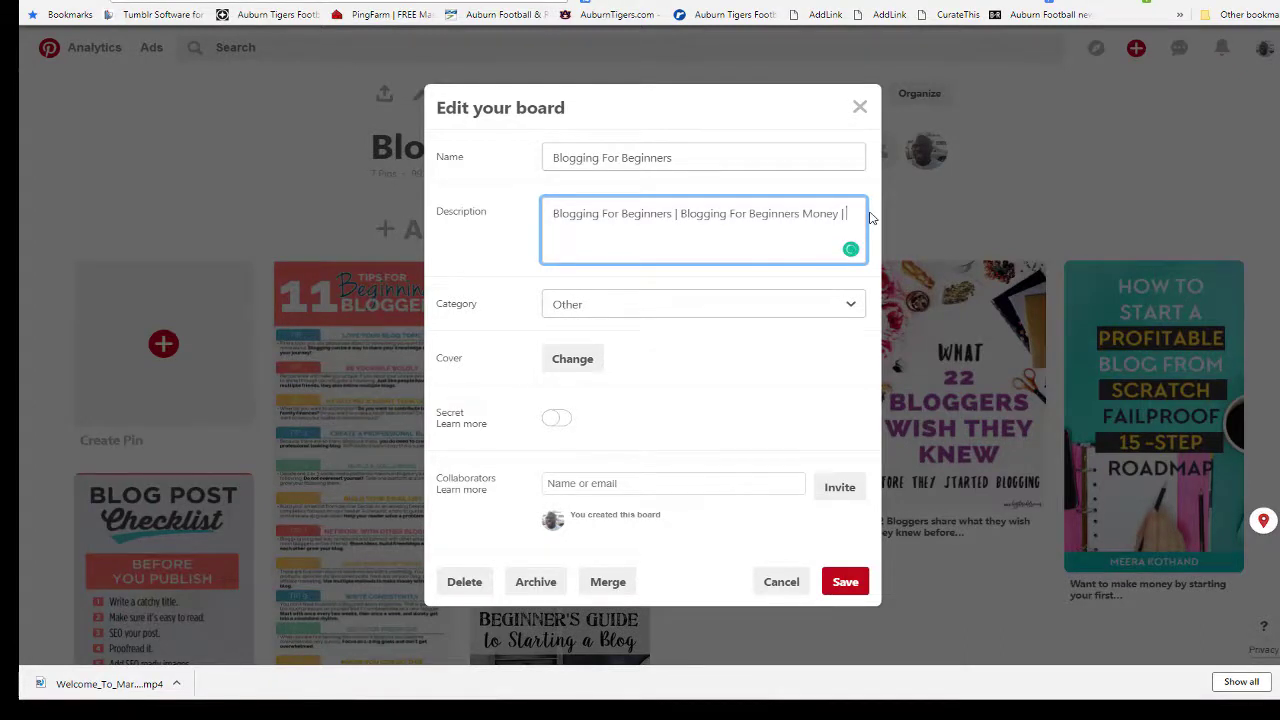
pyautogui.hotkey('ctrl', 'v')
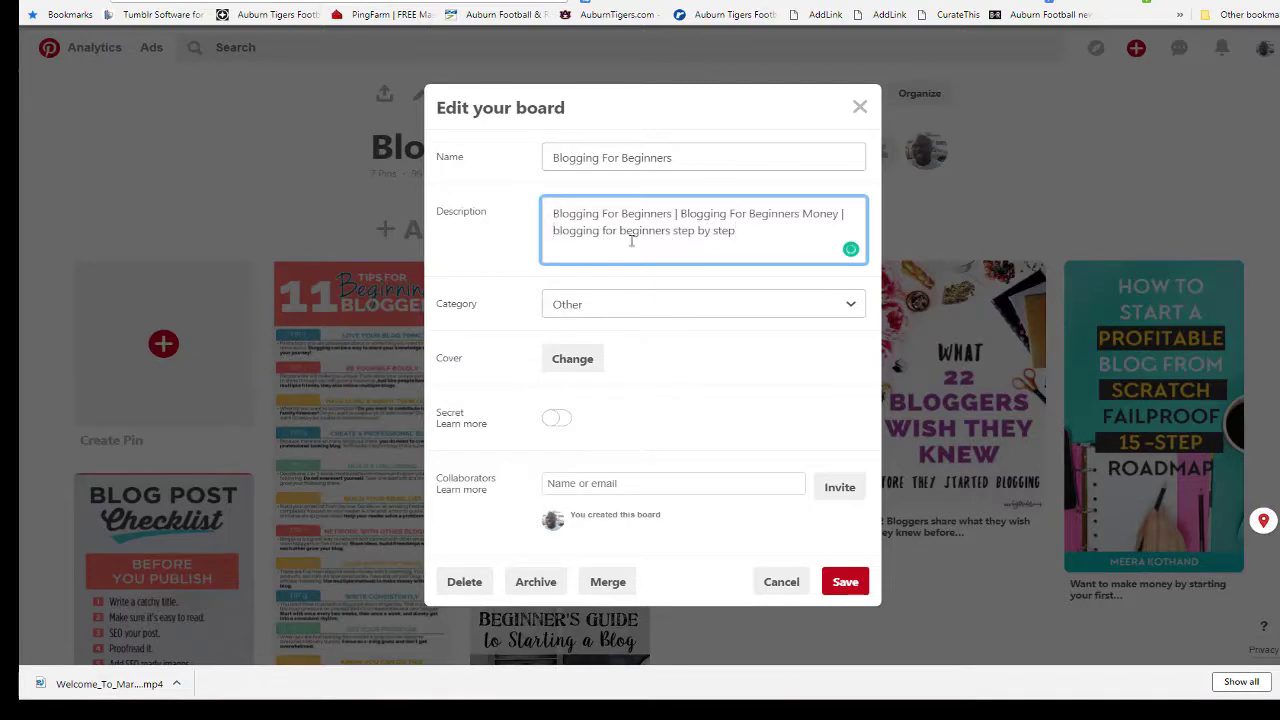
# Step: Capitalize the last keyword in the description as "Blogging For Beginners Step by Step" and save the board
pyautogui.write('B')
pyautogui.press('Delete')
pyautogui.write('F')
pyautogui.press('Delete')
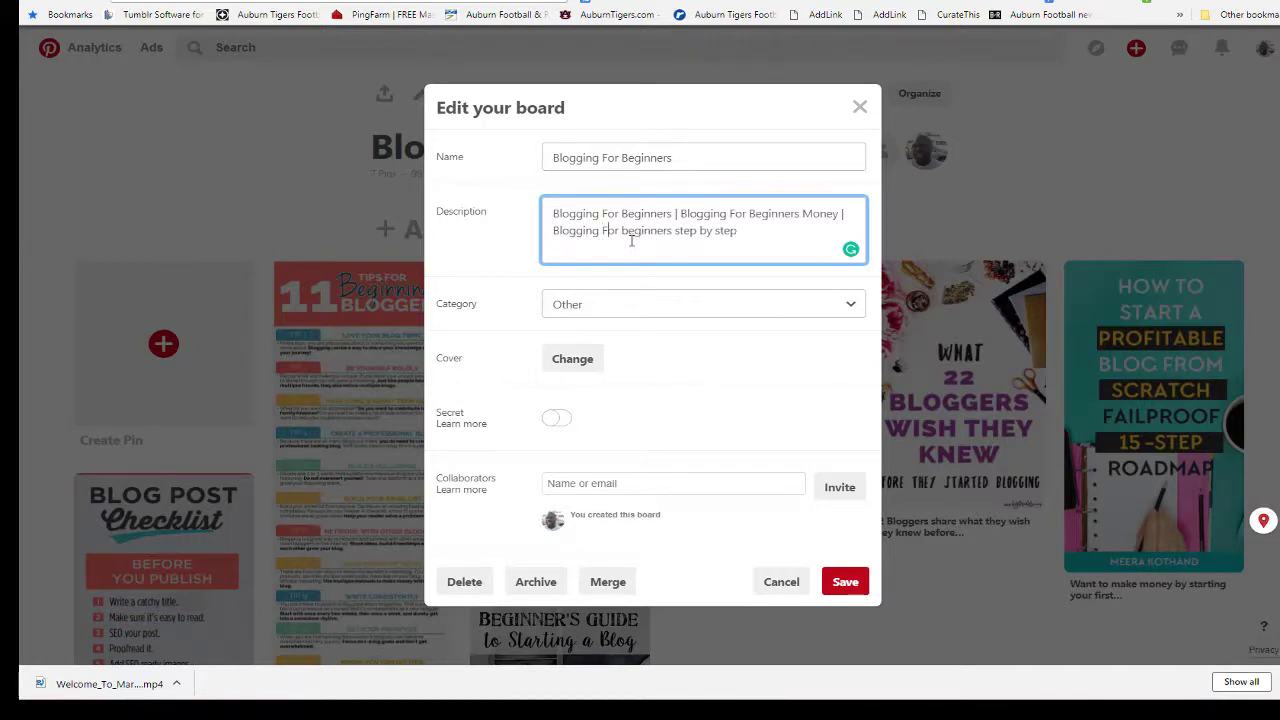
pyautogui.write('B')
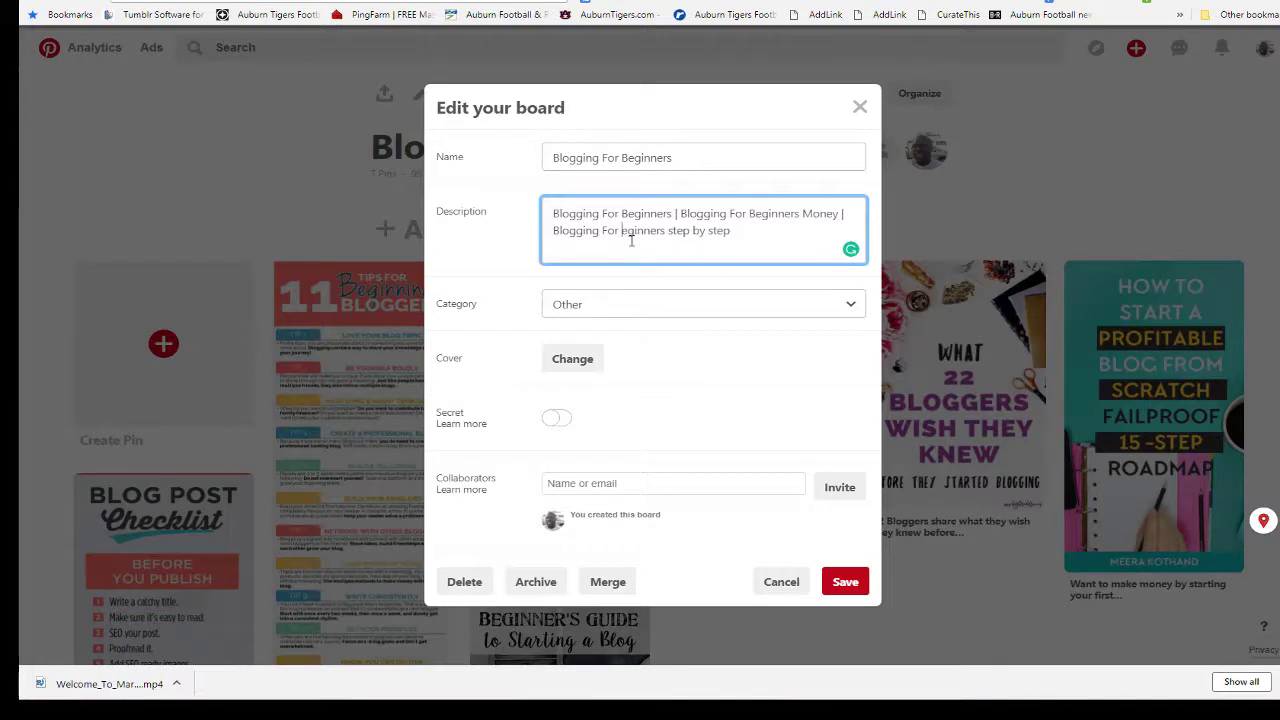
pyautogui.press('Delete')
pyautogui.write('S')
pyautogui.press('Delete')
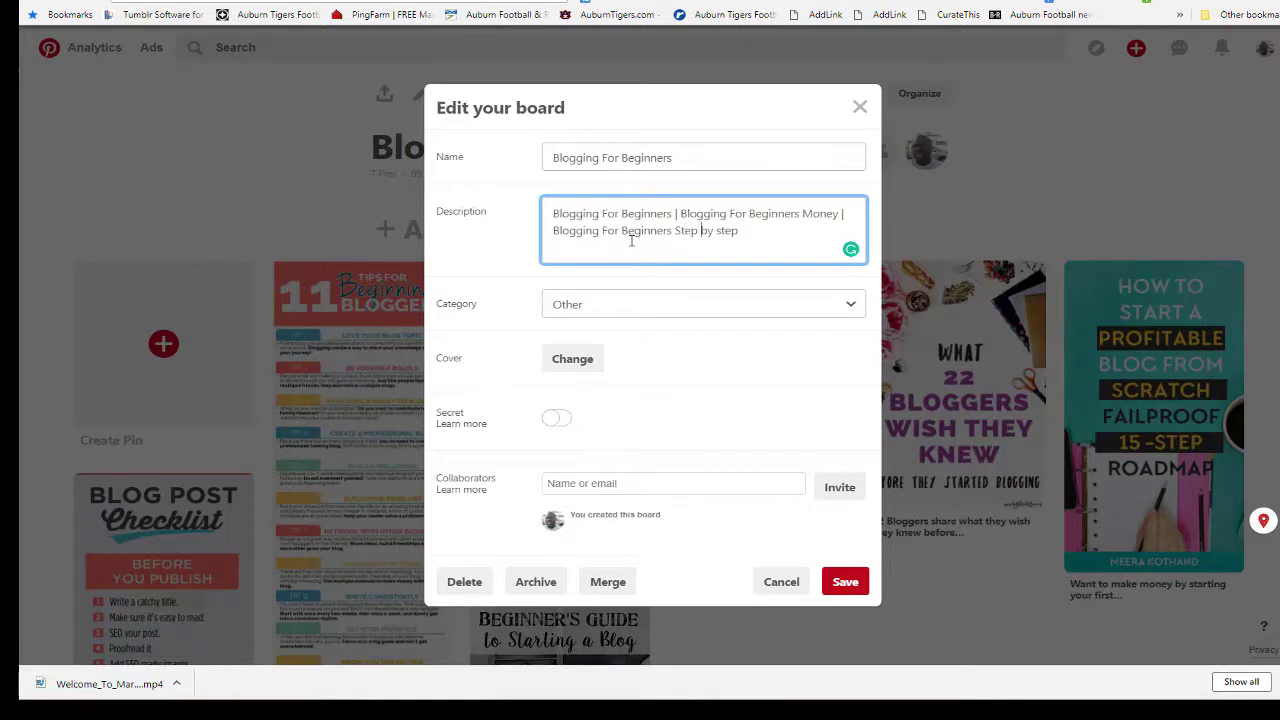
pyautogui.press('Delete')
pyautogui.write('by ')
pyautogui.write('S')
pyautogui.press('Delete')
pyautogui.click(843, 582)
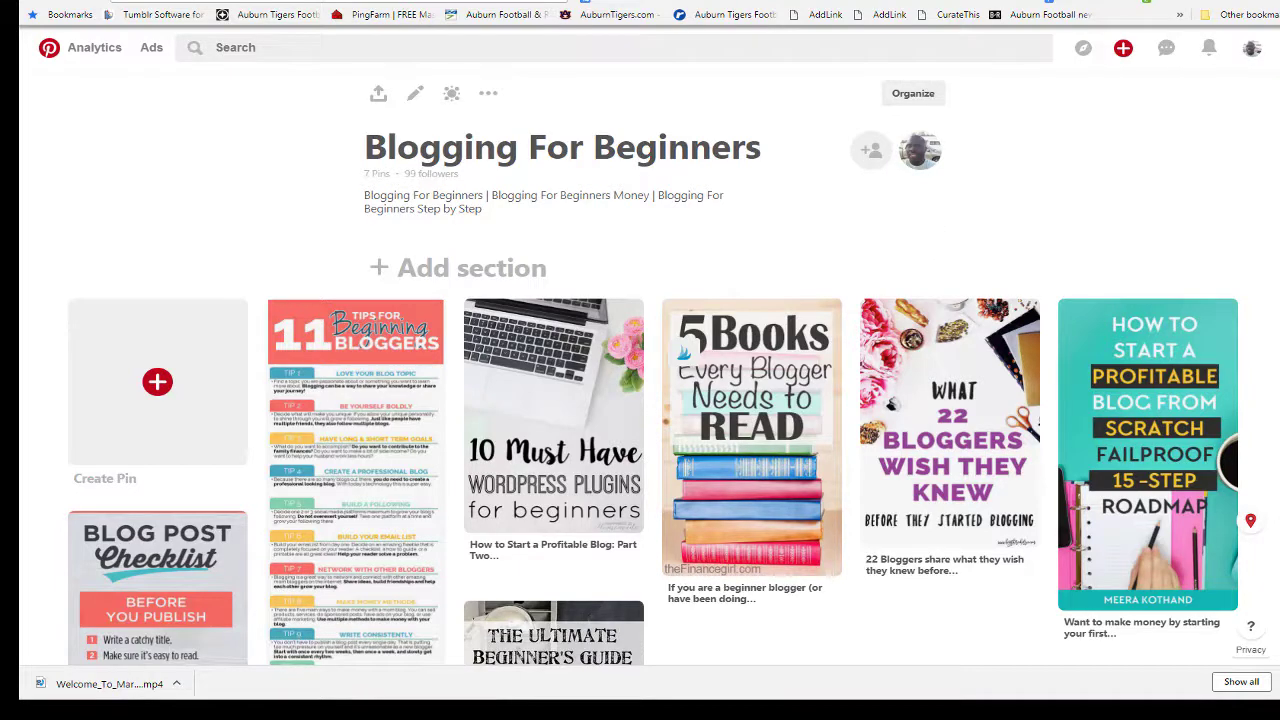
# Step: Sign out of the current Google account and sign in to Gmail with another account, using its e-mail and password
pyautogui.hotkey('ctrl', 't')
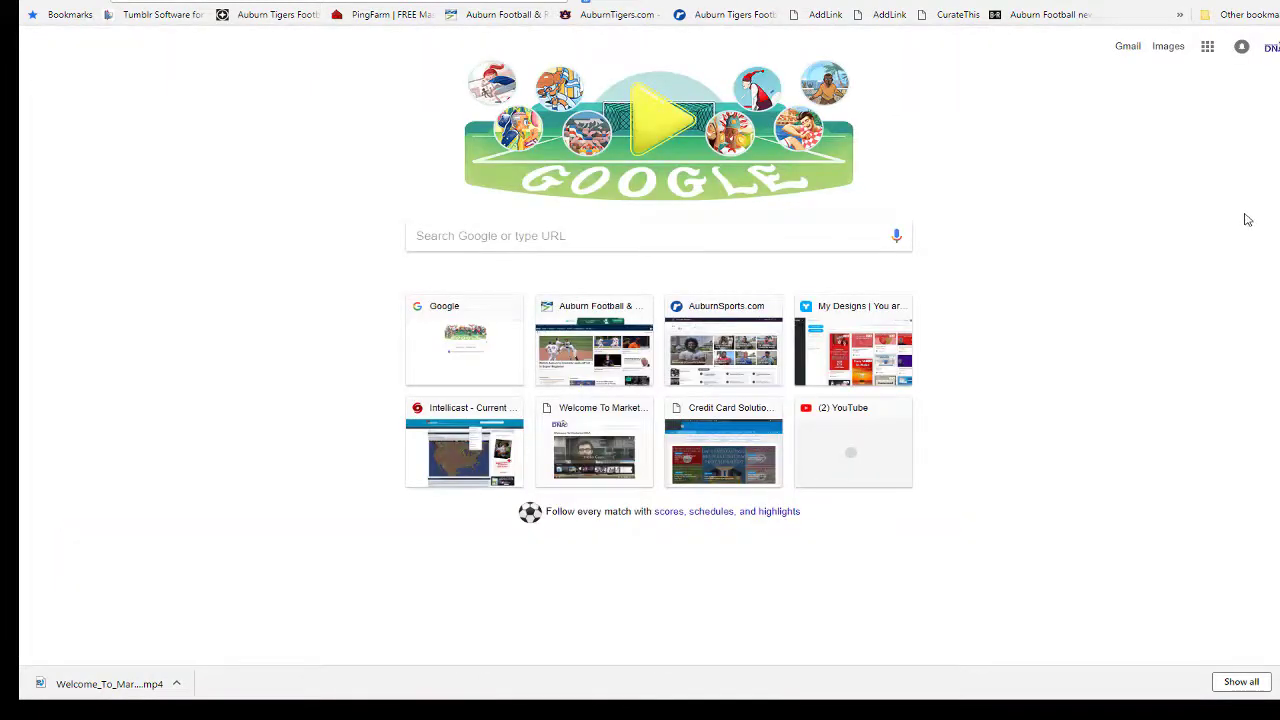
pyautogui.click(1272, 48)
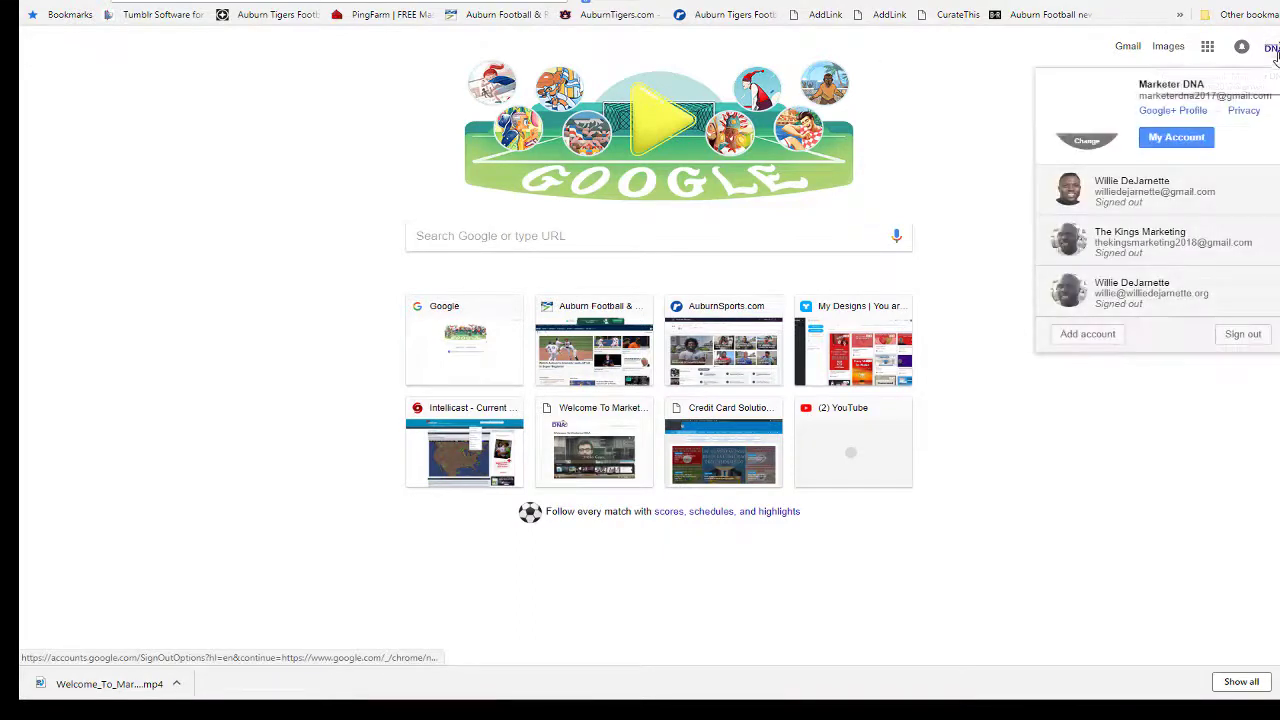
pyautogui.click(1249, 337)
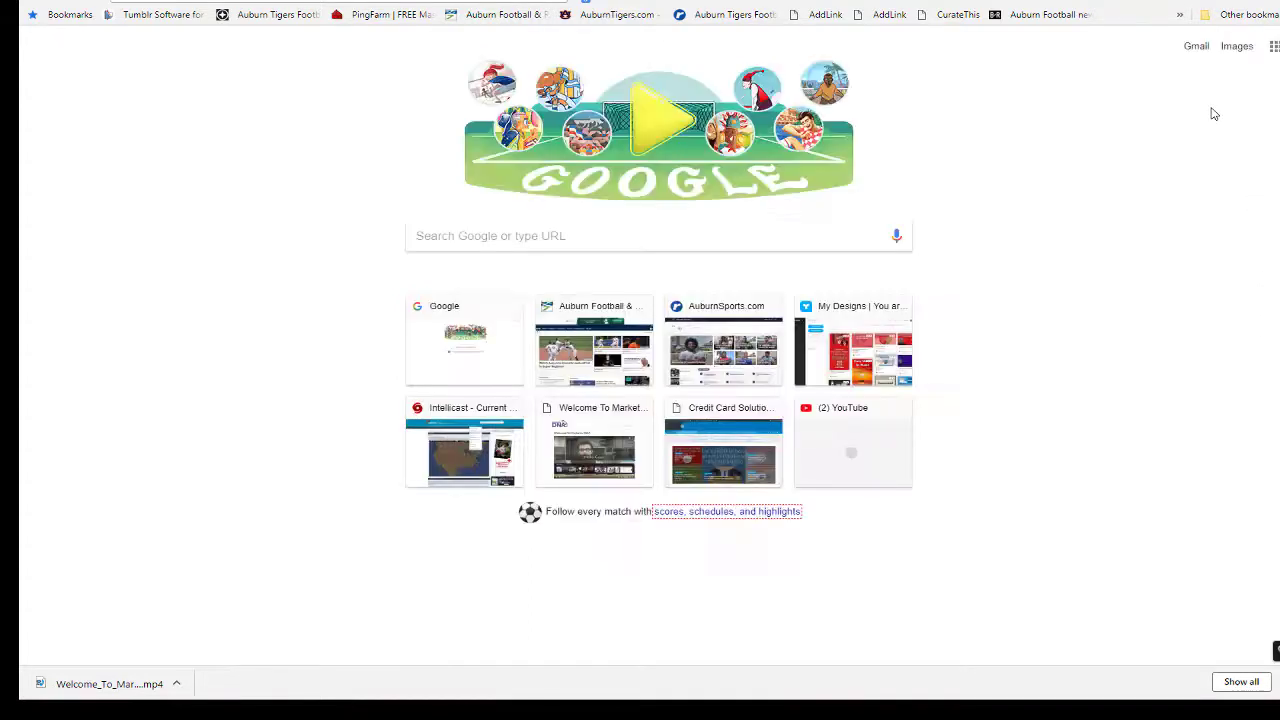
pyautogui.click(1192, 52)
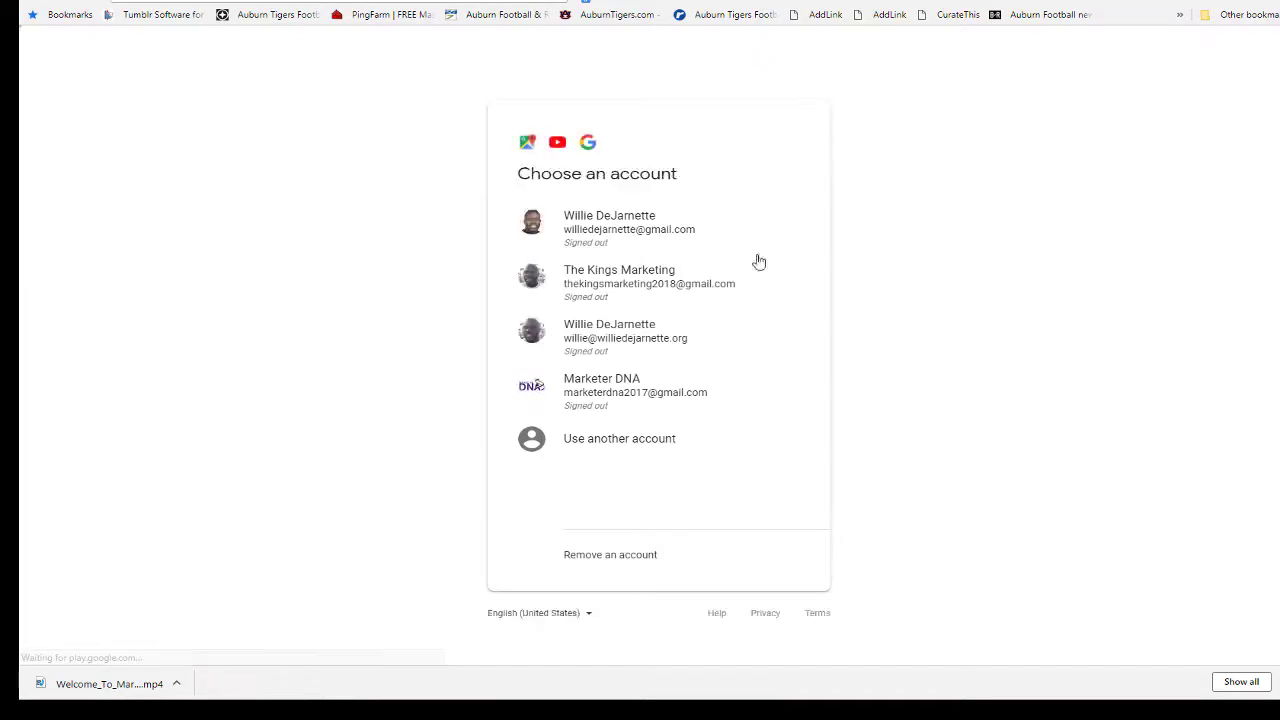
pyautogui.click(621, 452)
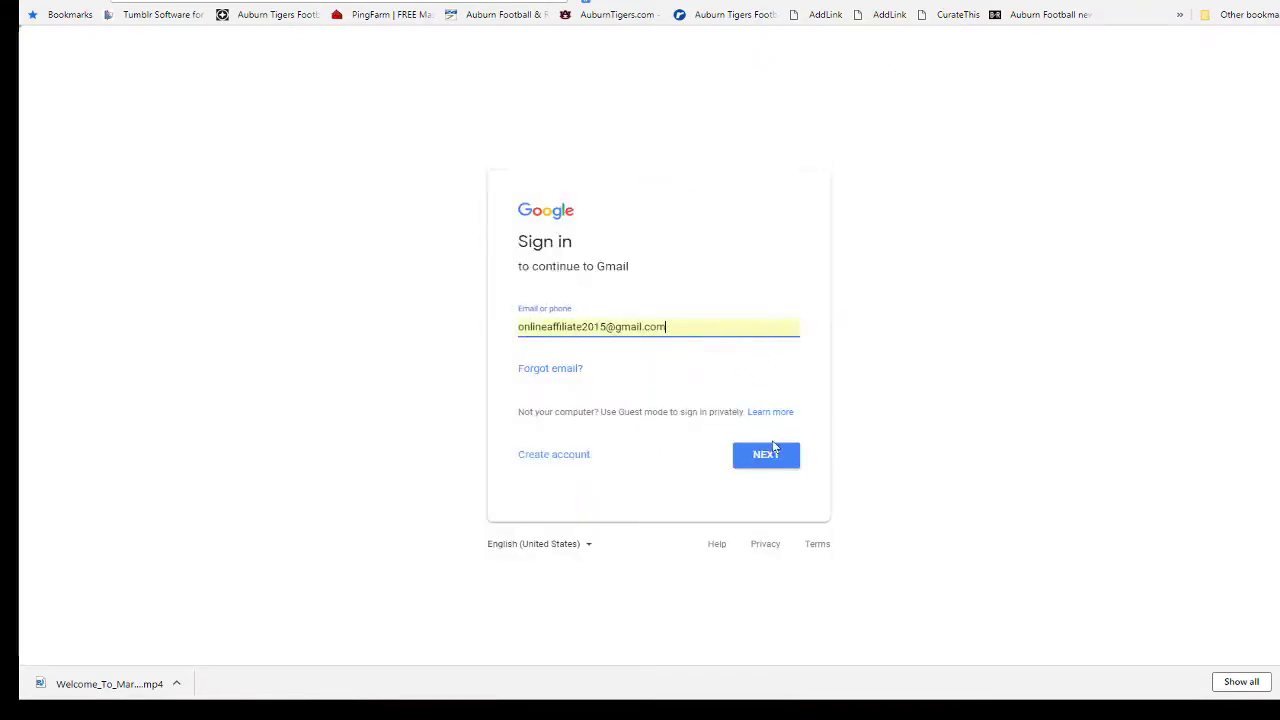
pyautogui.click(766, 455)
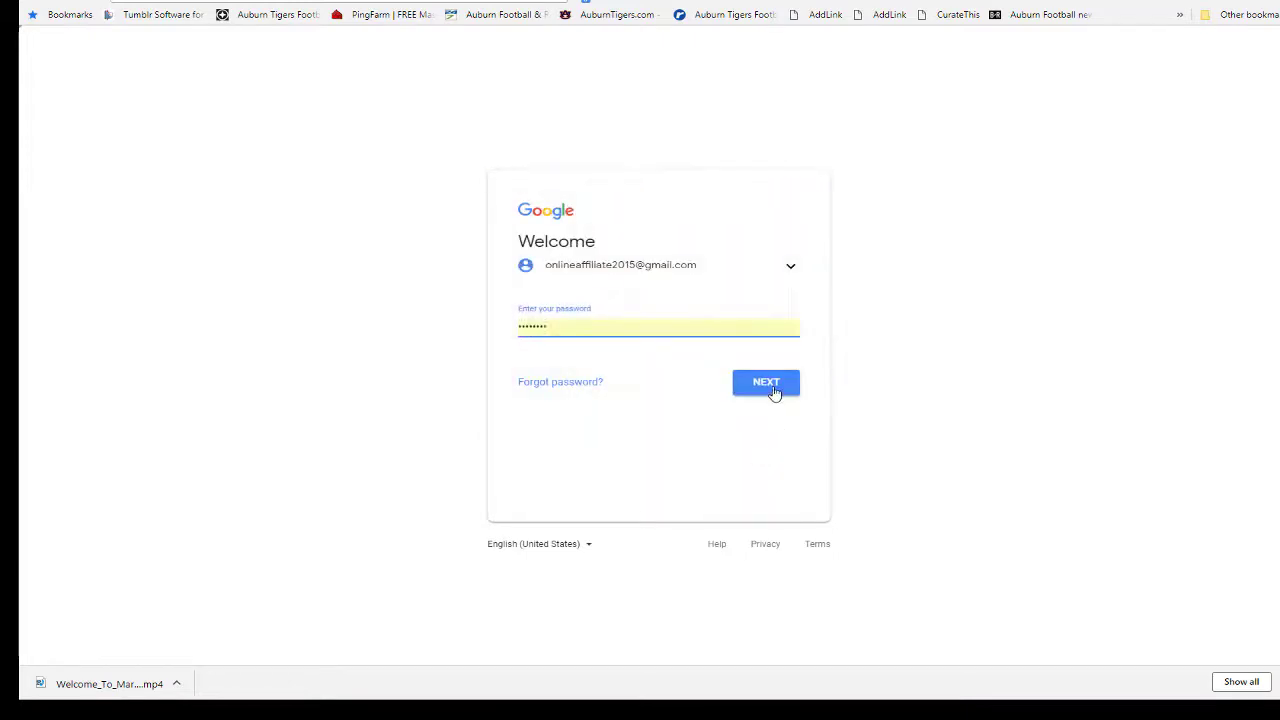
pyautogui.click(773, 390)
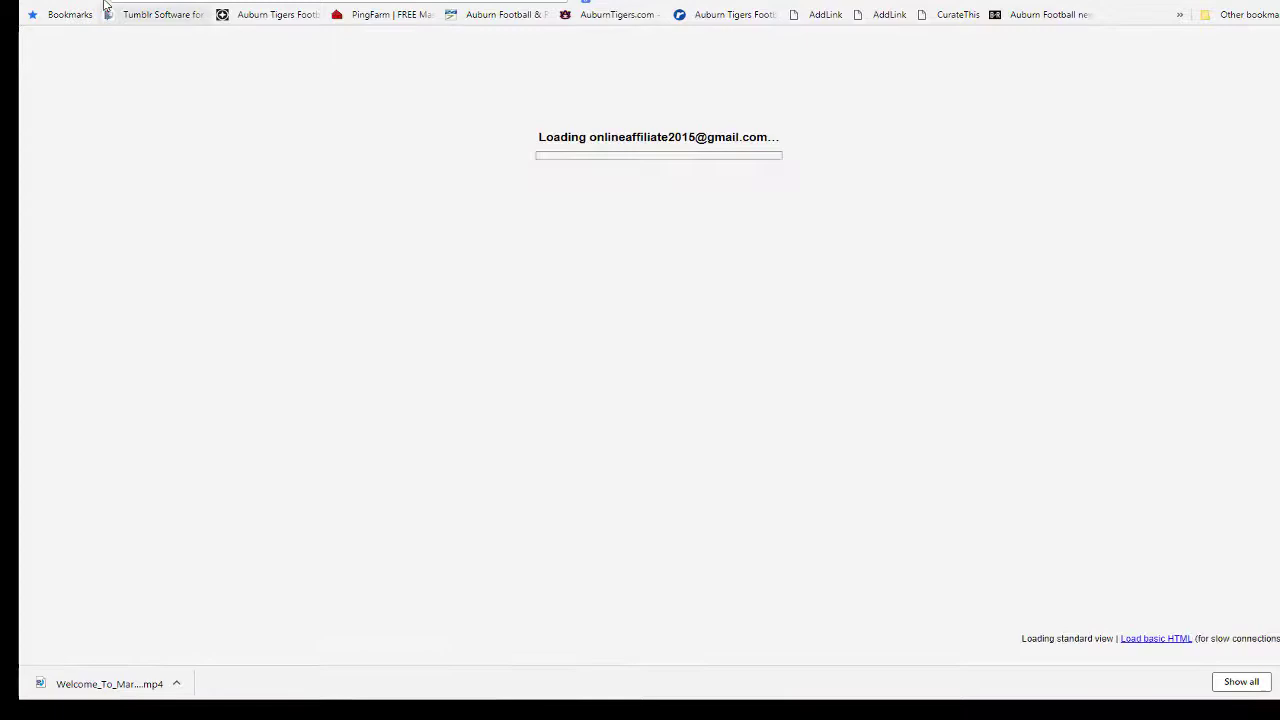
# Step: Return to the Blogging For Beginners board on Pinterest and copy its URL
pyautogui.click(105, 5)
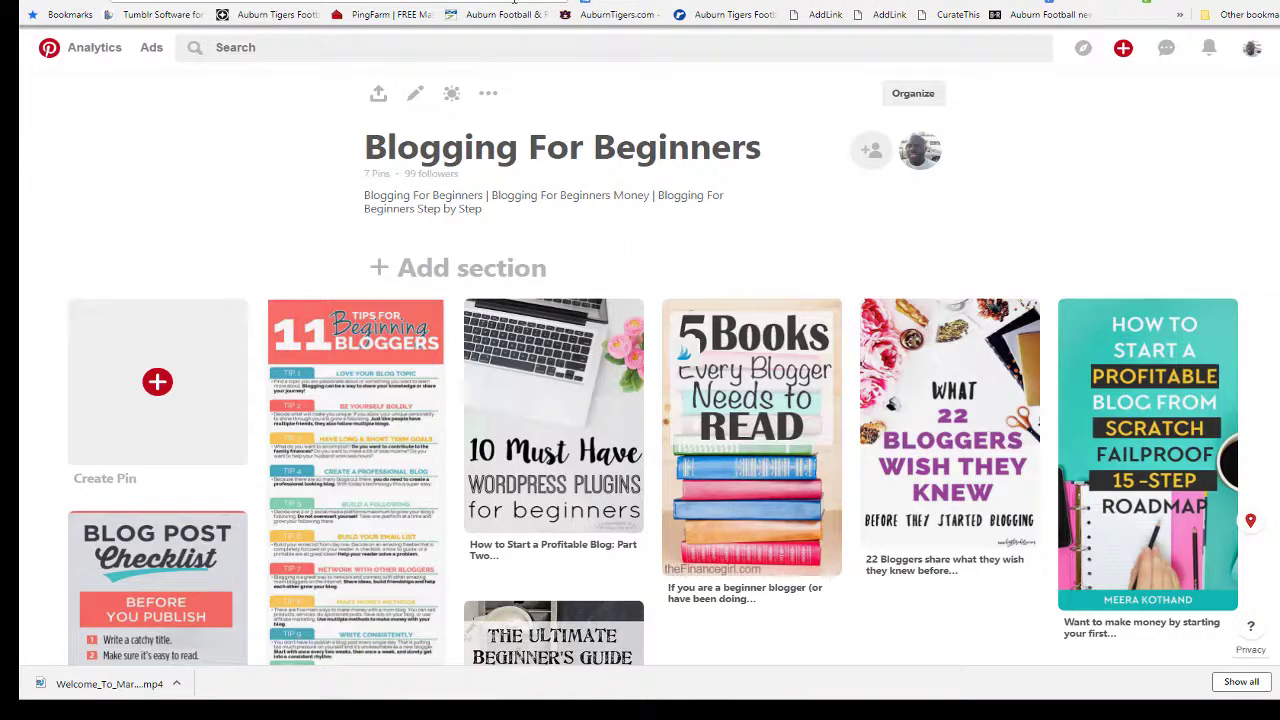
pyautogui.rightClick(356, 3)
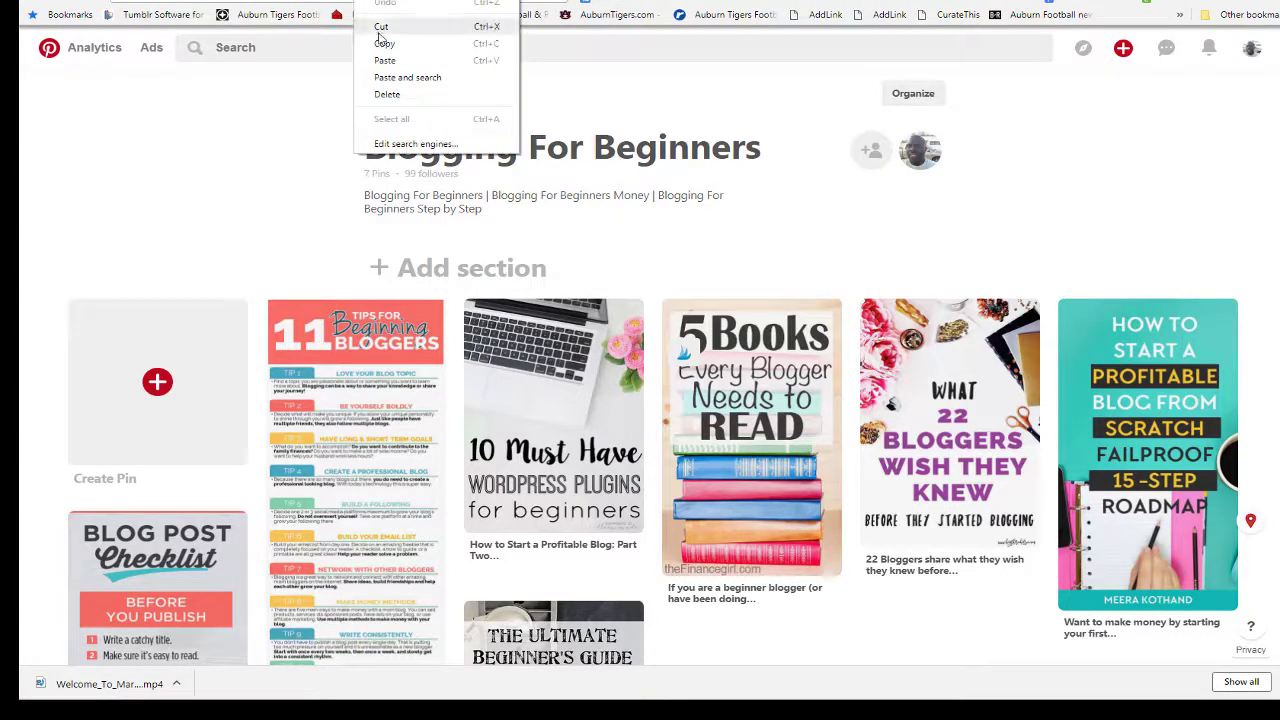
pyautogui.click(380, 48)
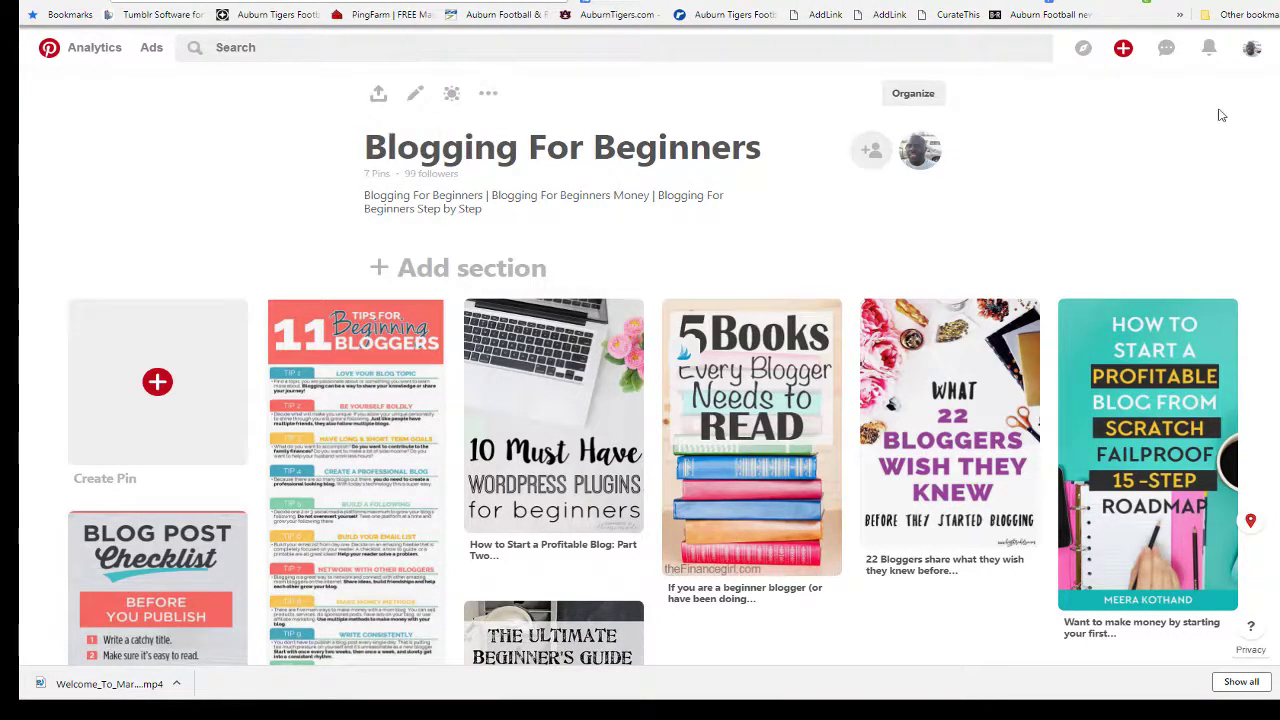
# Step: Open the bookmarked Search Console Crawl URL page and enter the Blogging For Beginners board's URL in the submission form
pyautogui.click(1105, 3)
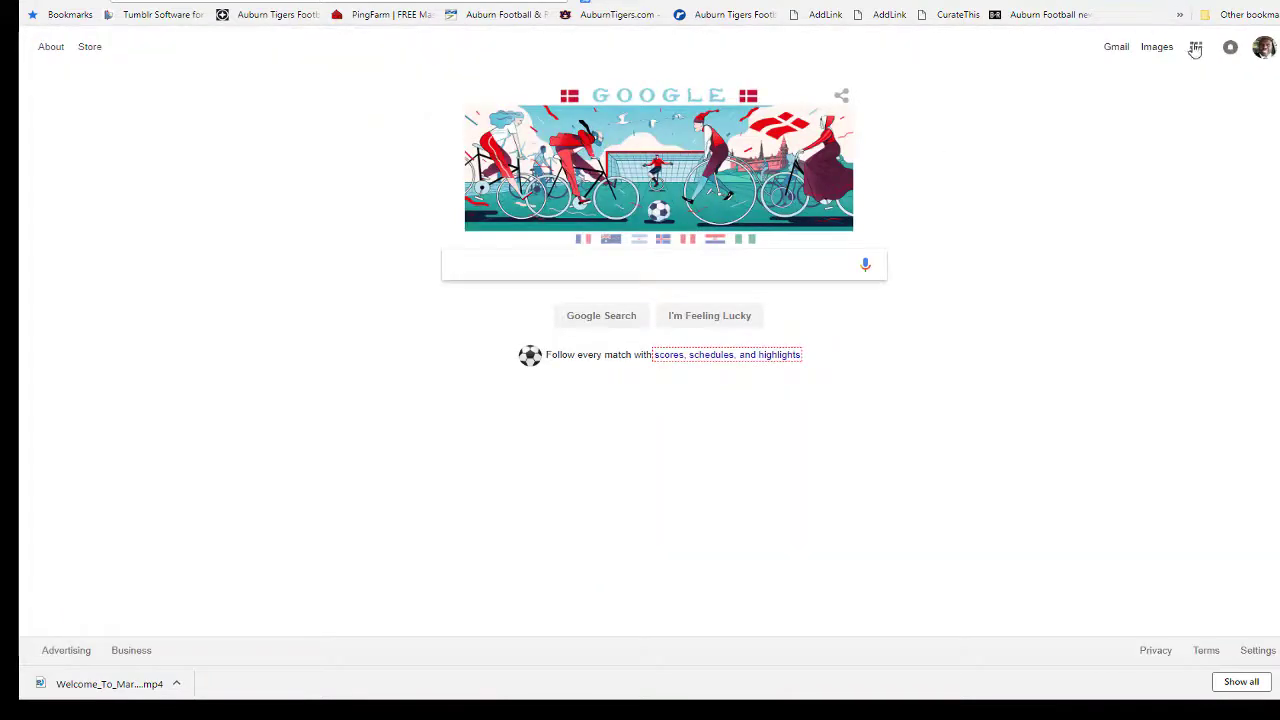
pyautogui.click(1180, 15)
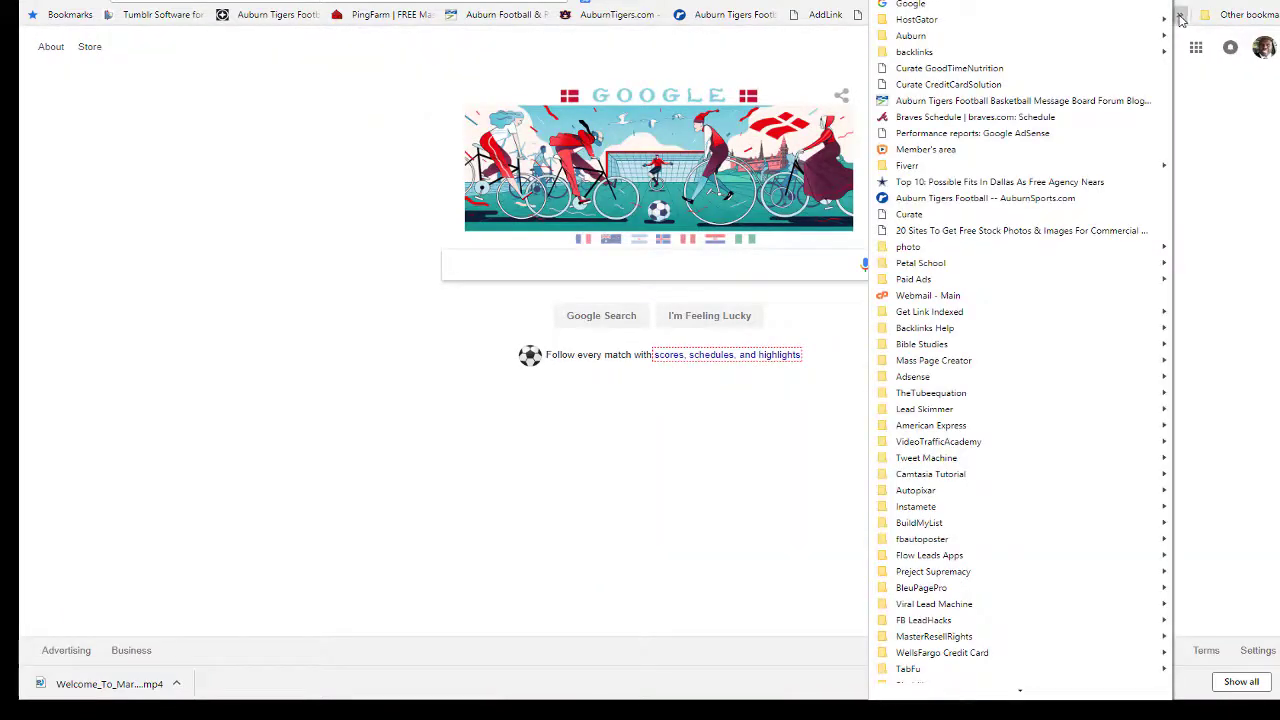
pyautogui.moveTo(962, 313)
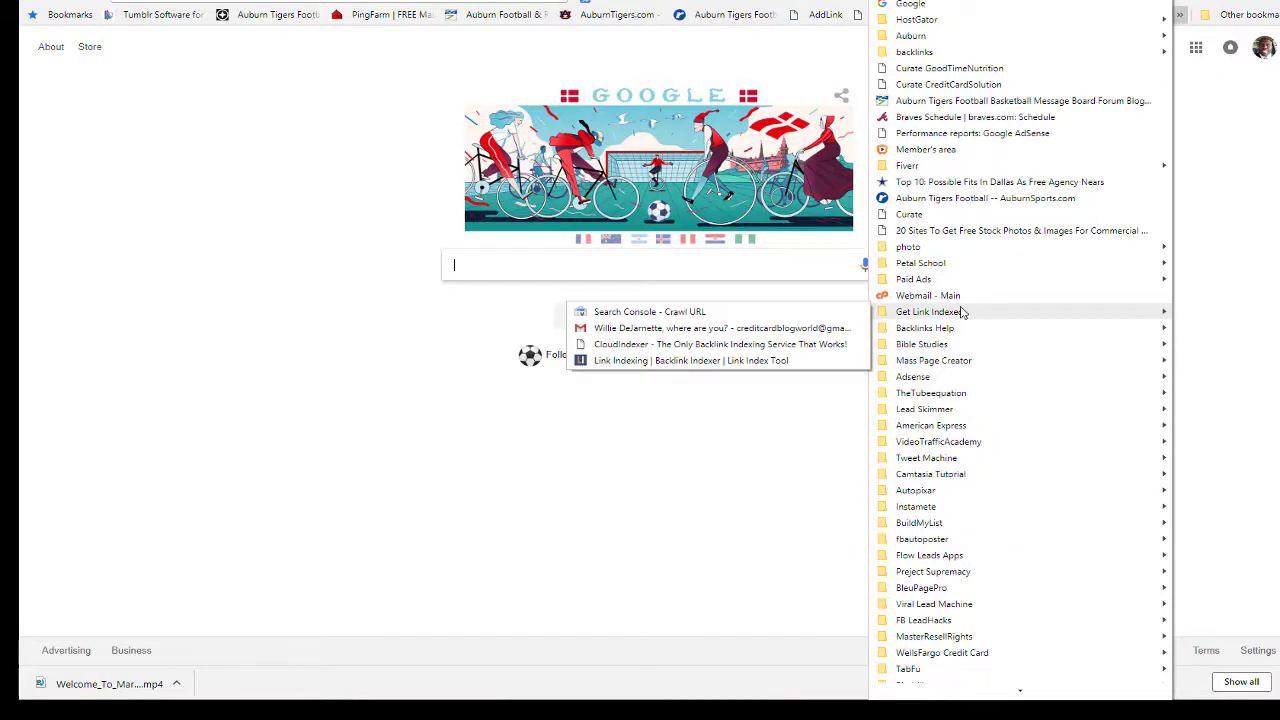
pyautogui.click(735, 314)
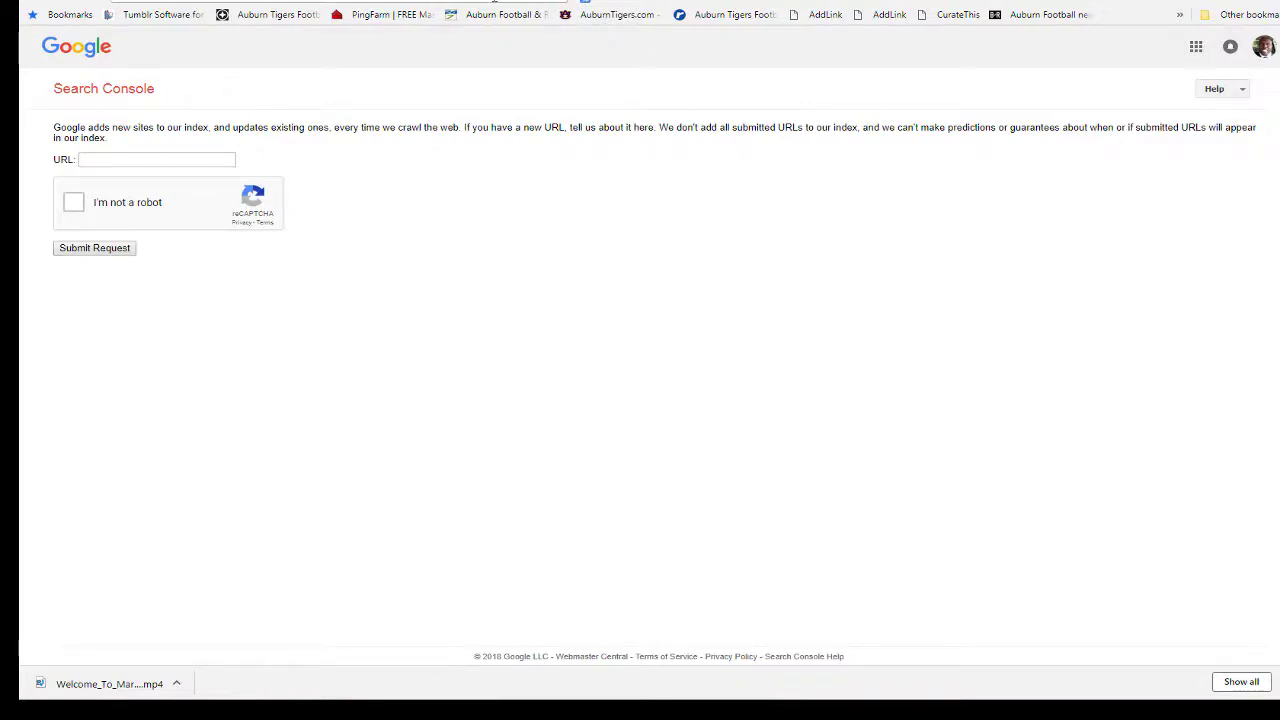
pyautogui.click(95, 160)
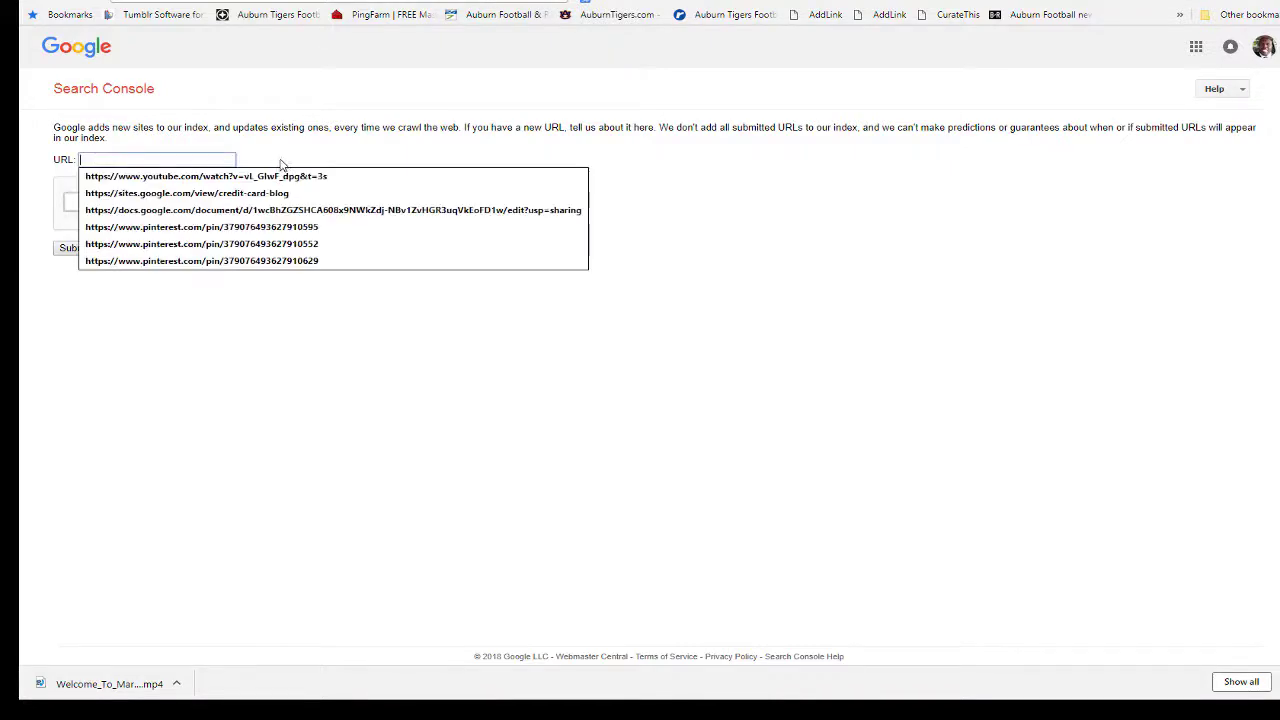
pyautogui.hotkey('ctrl', 'v')
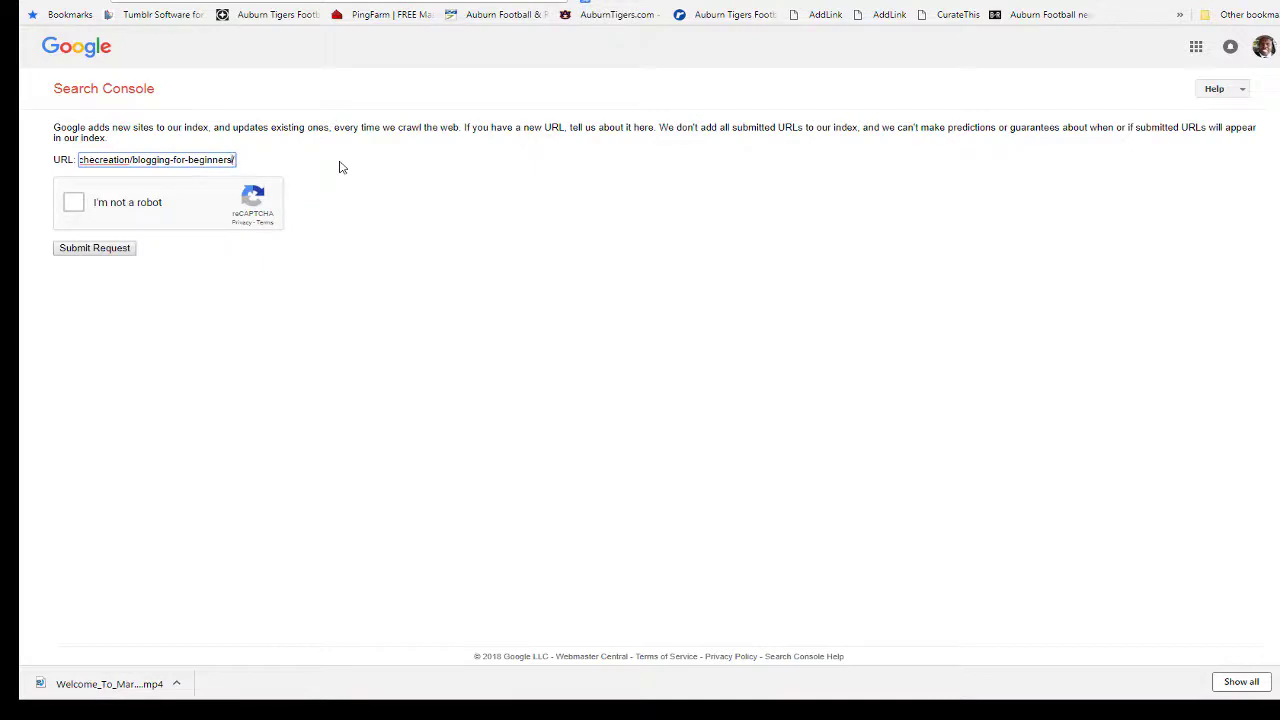
# Step: Complete the reCAPTCHA check and submit the crawl request for the Blogging For Beginners board's URL
pyautogui.hotkey('ctrl', 'a')
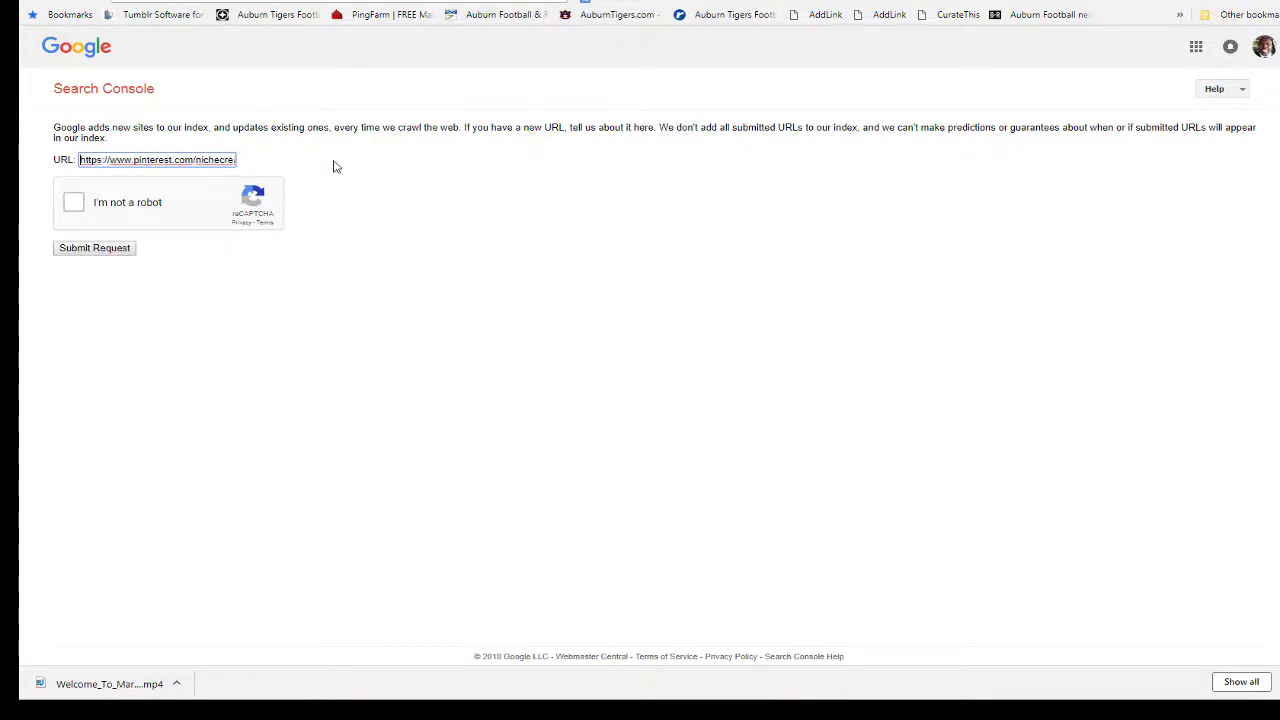
pyautogui.click(82, 208)
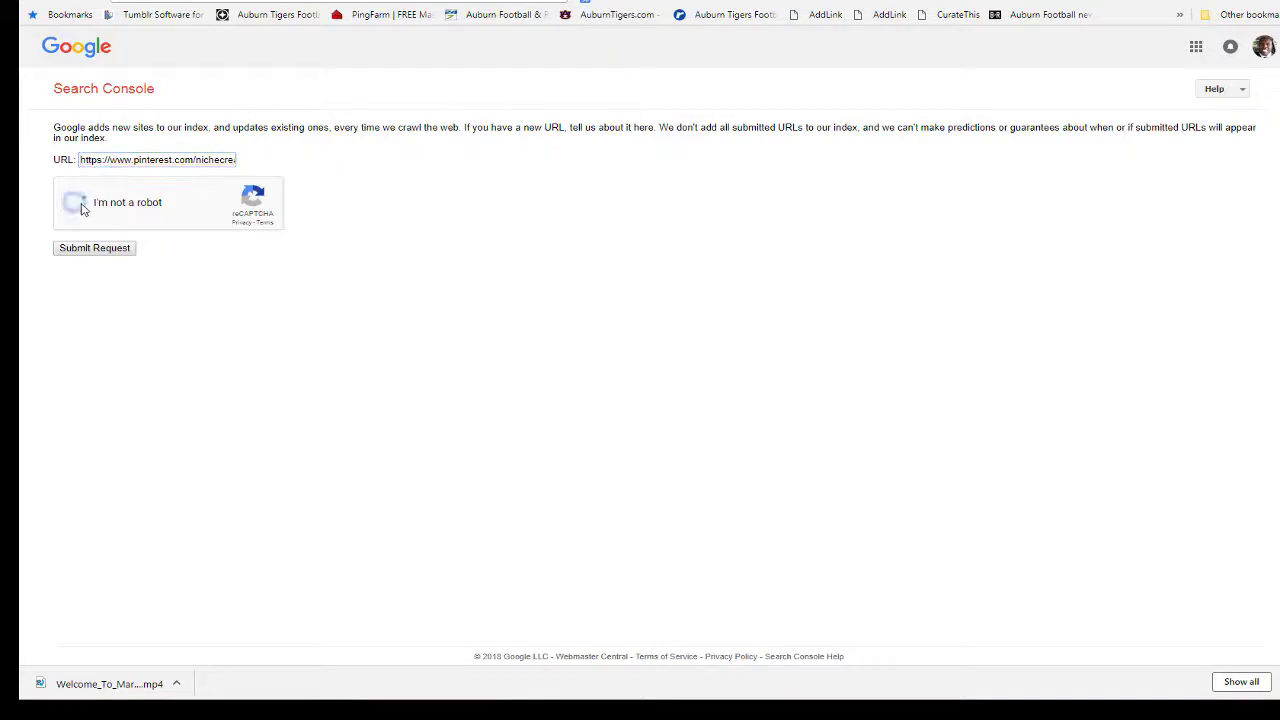
pyautogui.click(120, 252)
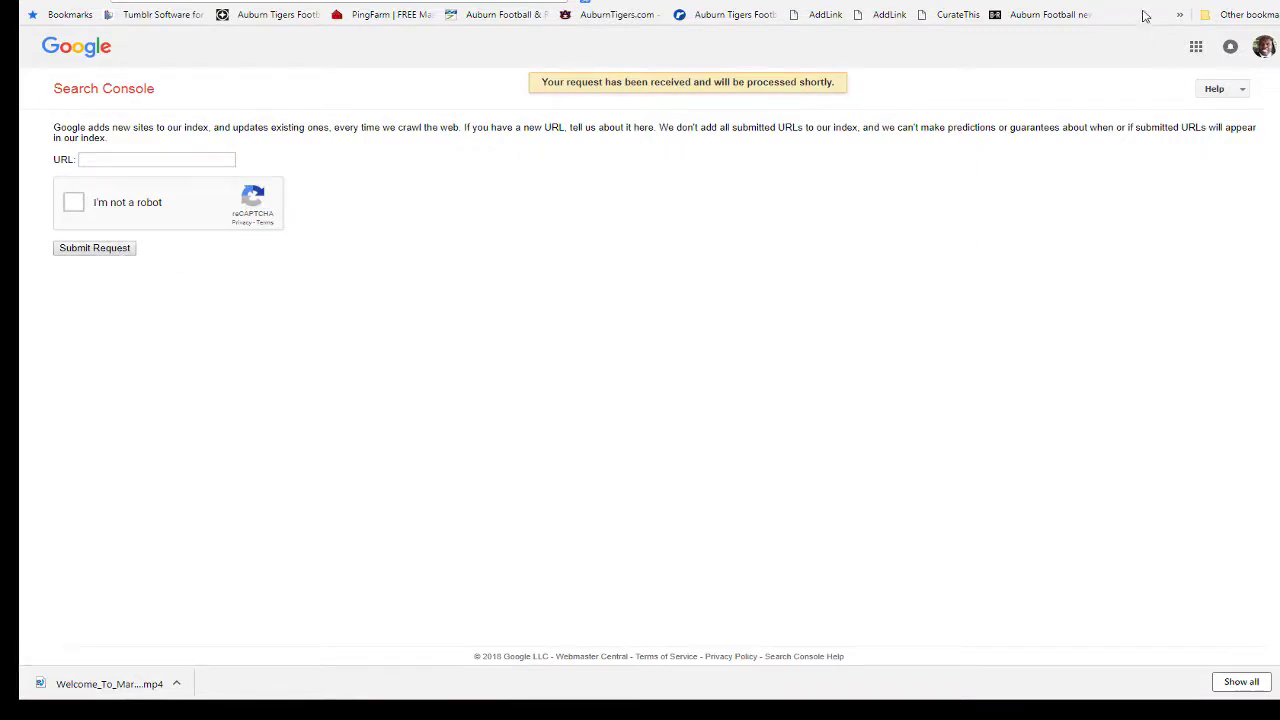
# Step: Search Google for the suggested phrase "cooking for two pinterest" and look through the Pinterest boards in the results
pyautogui.click(111, 2)
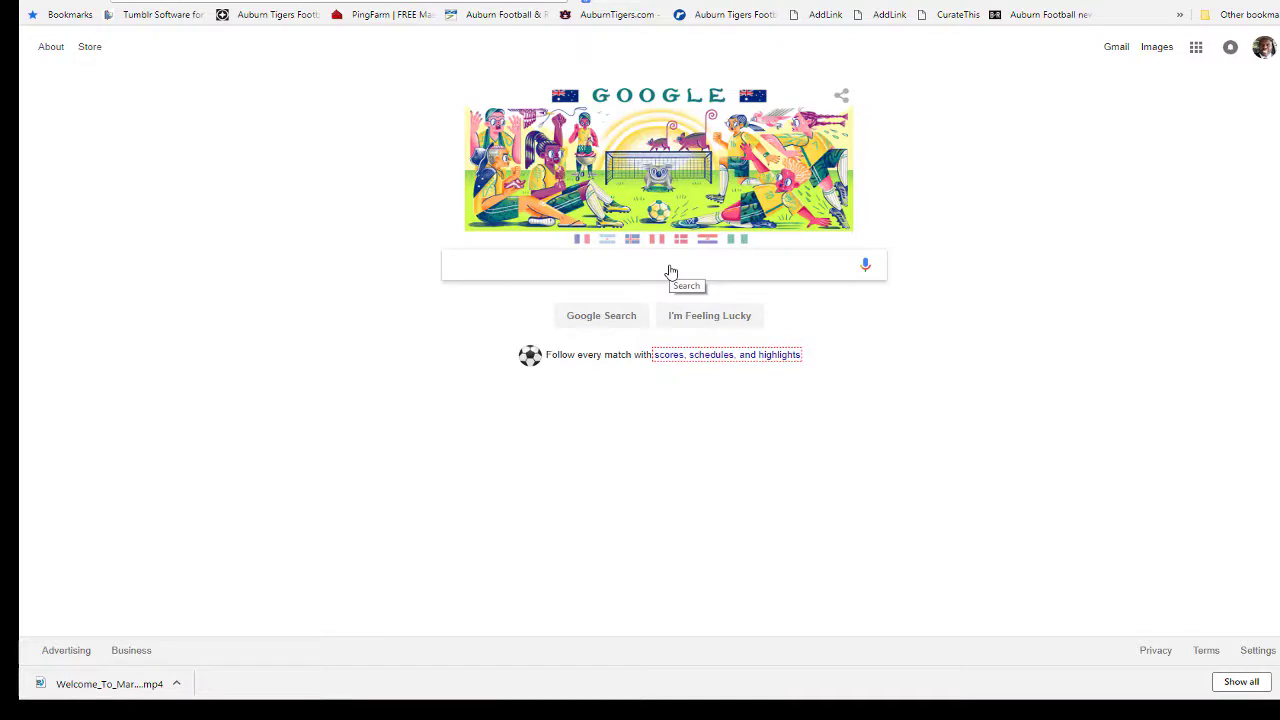
pyautogui.write('cook')
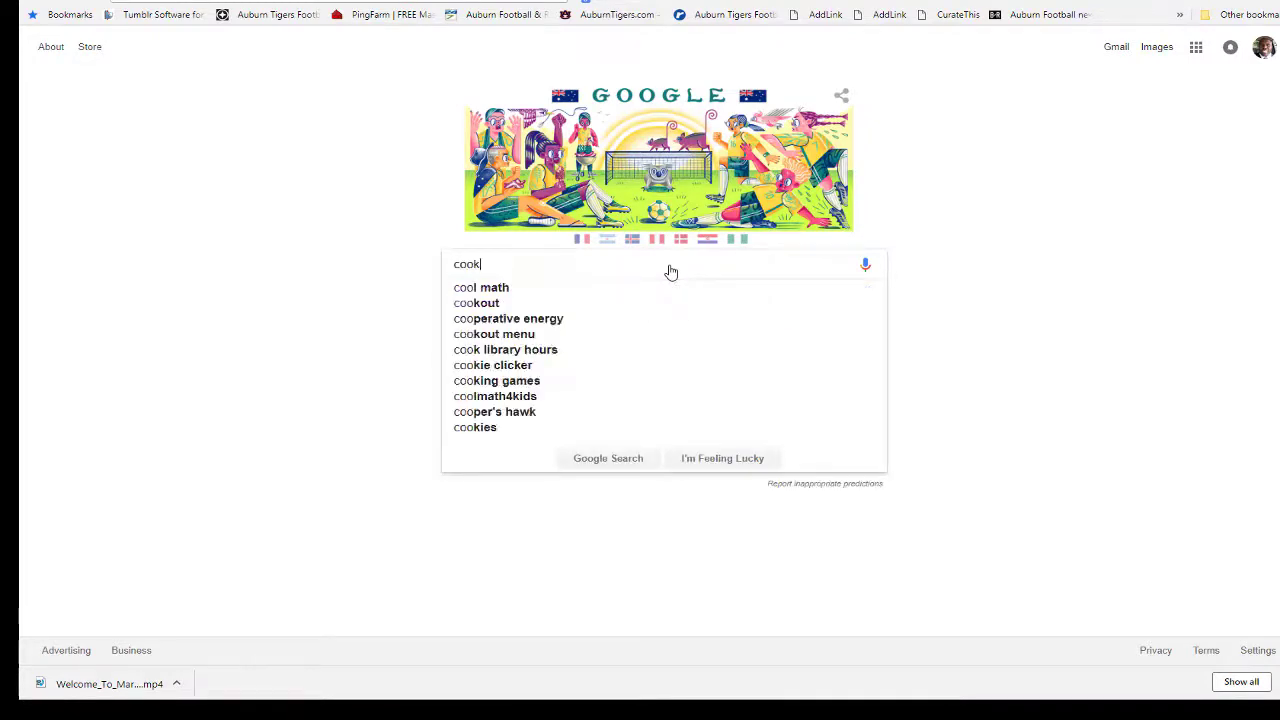
pyautogui.write('ing for pinte')
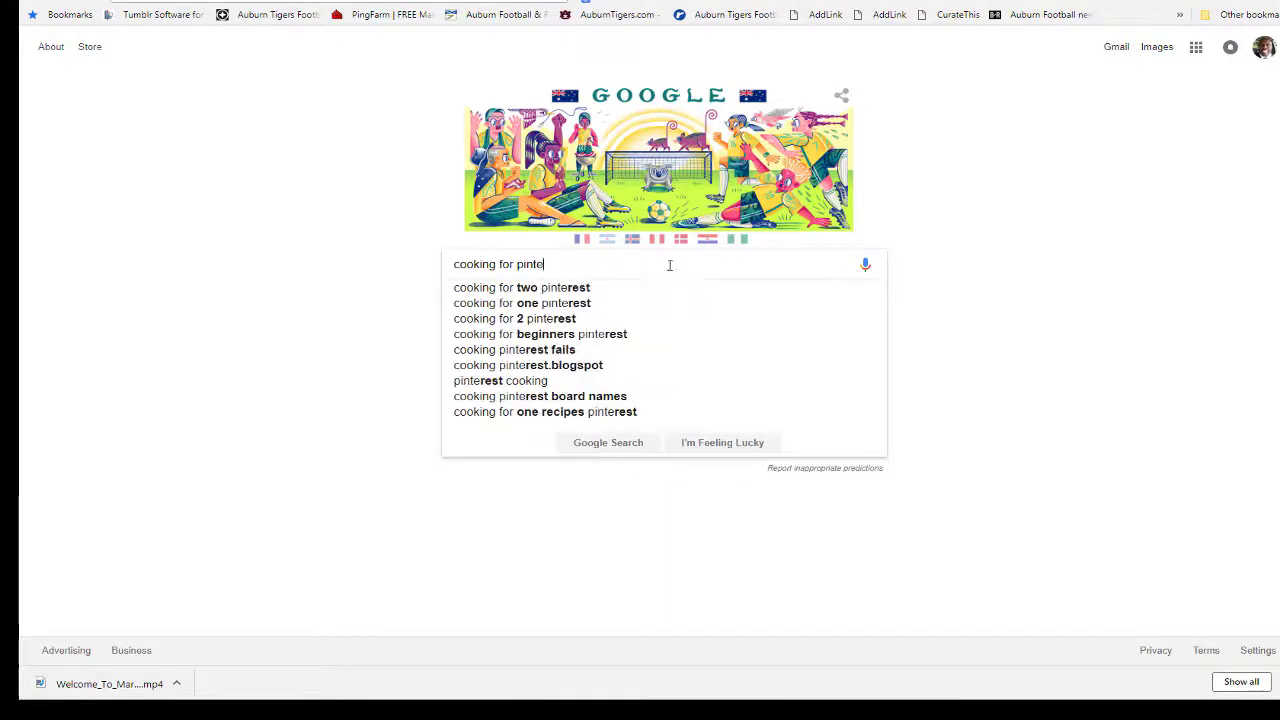
pyautogui.click(598, 288)
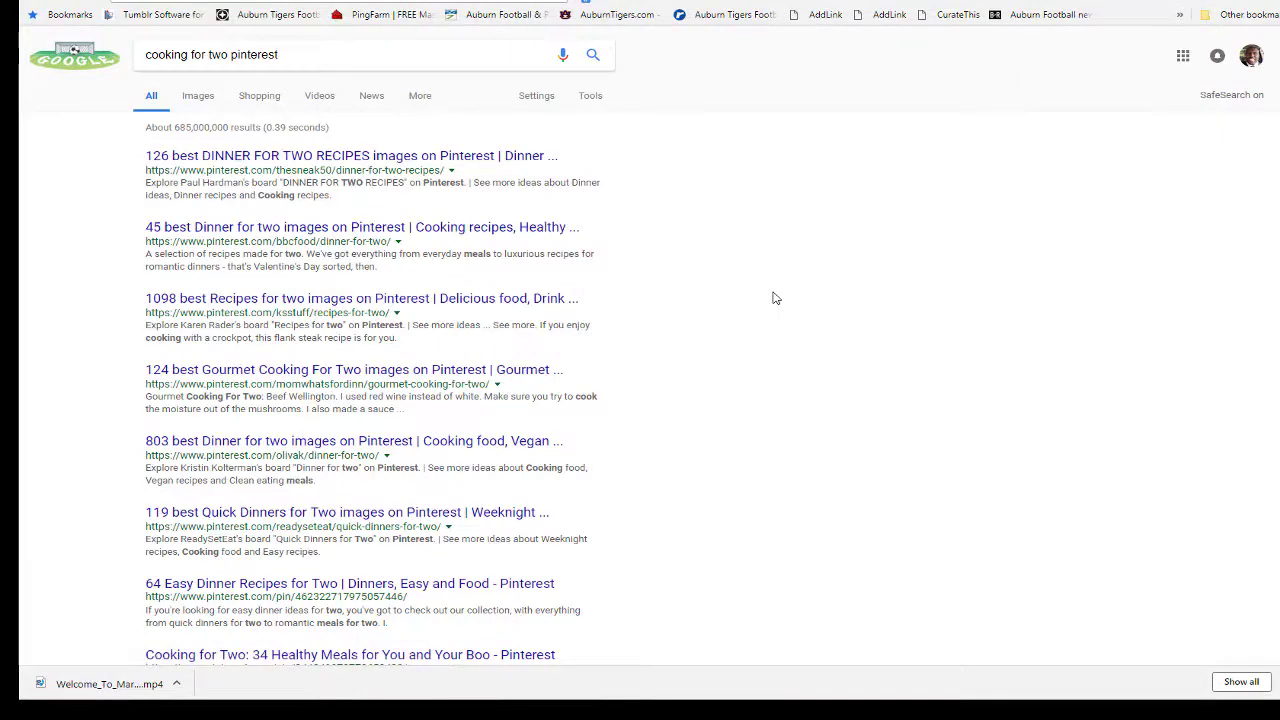
pyautogui.scroll(-1, 773, 298)
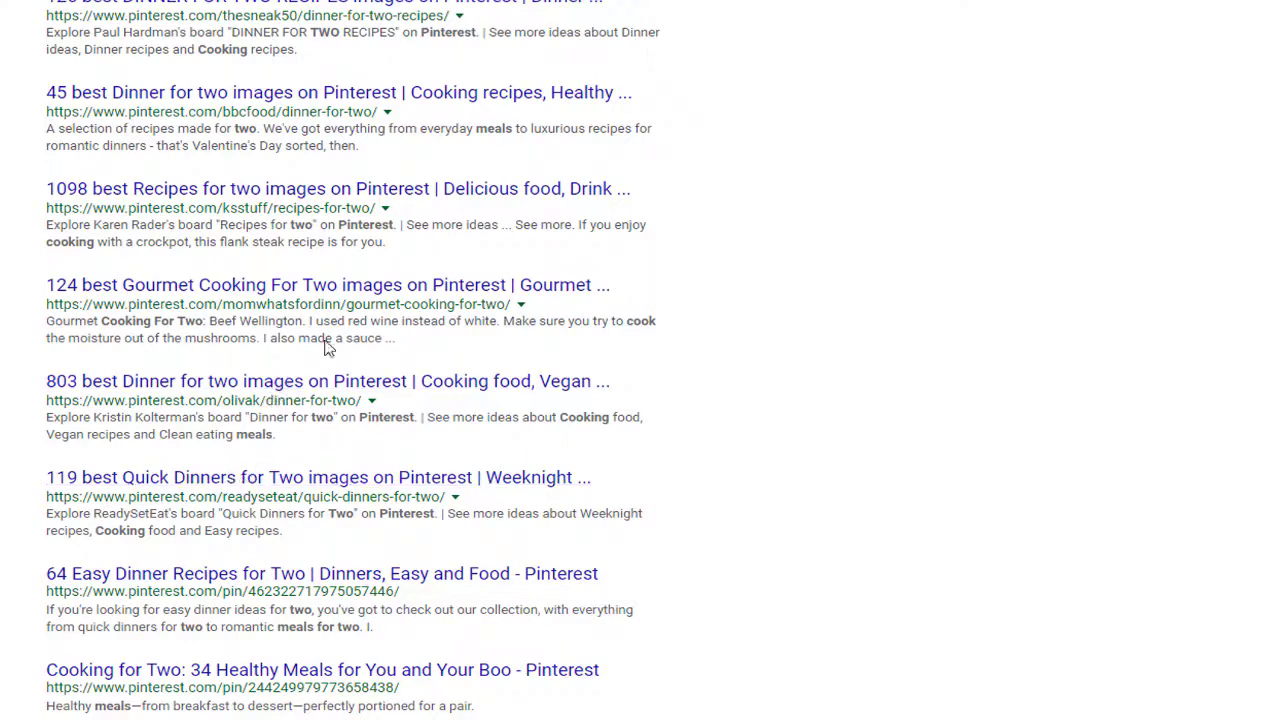
pyautogui.scroll(-2, 333, 333)
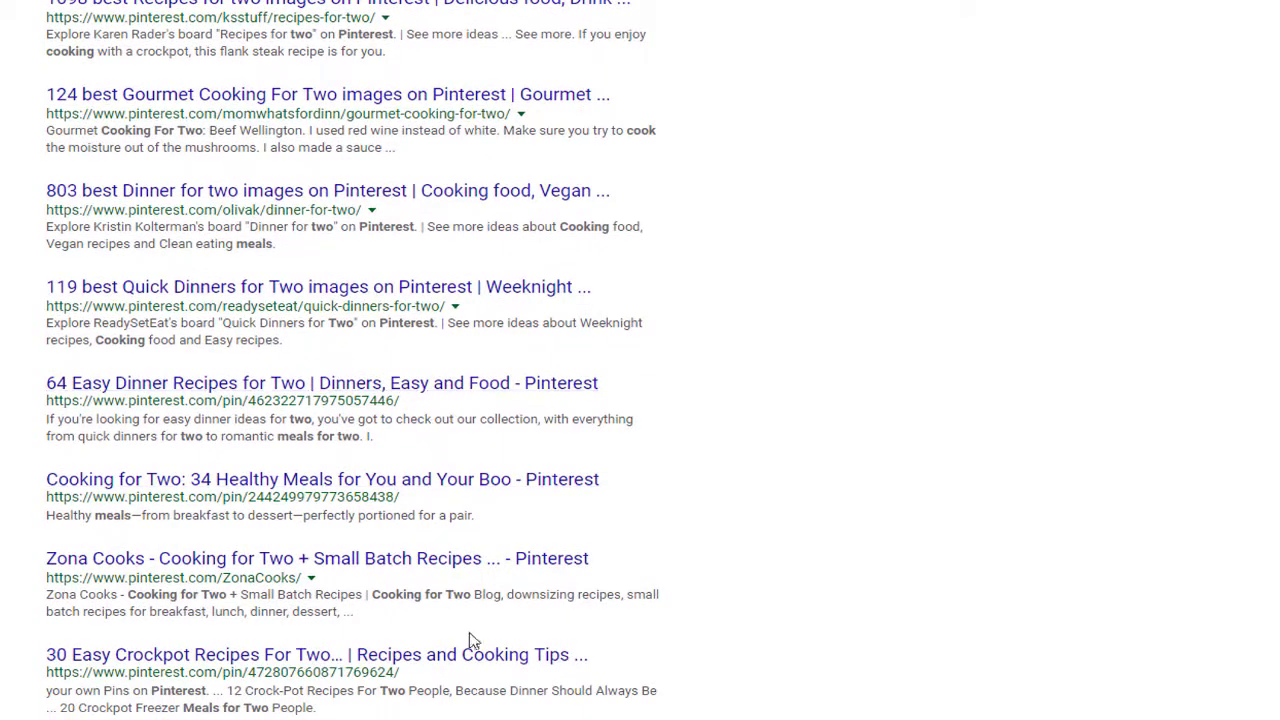
pyautogui.scroll(-3, 526, 613)
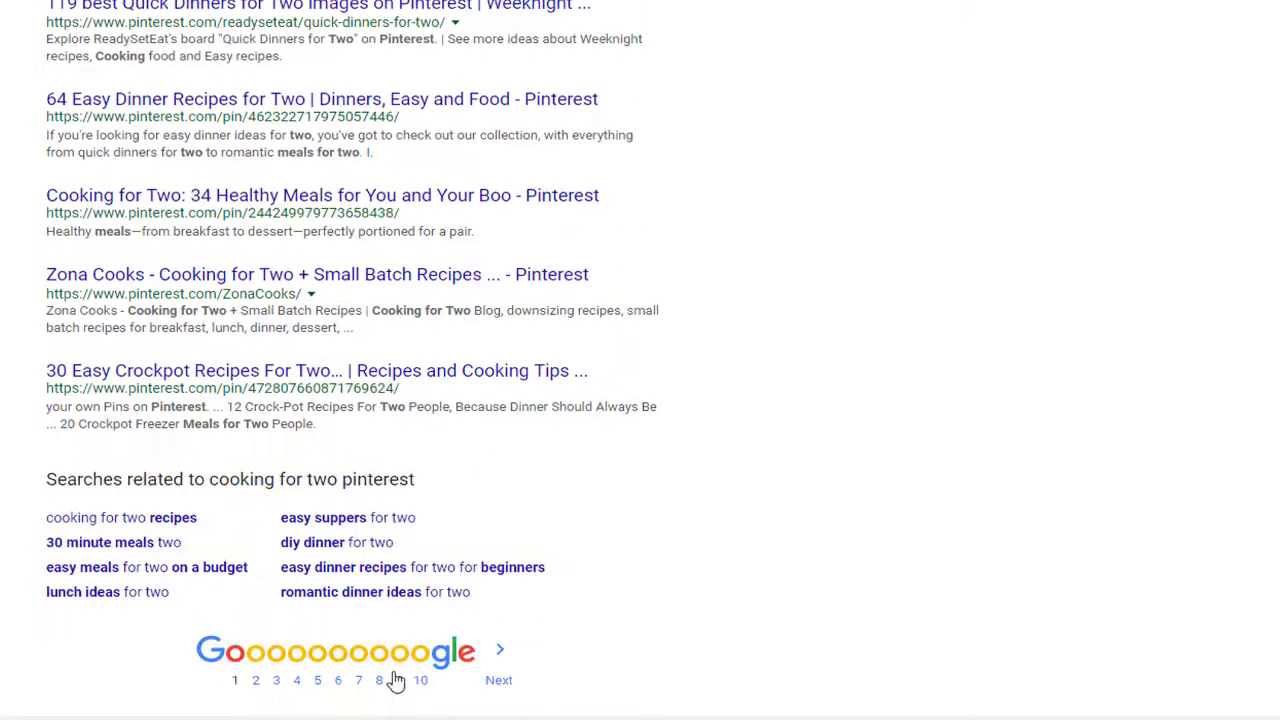
pyautogui.scroll(6, 509, 423)
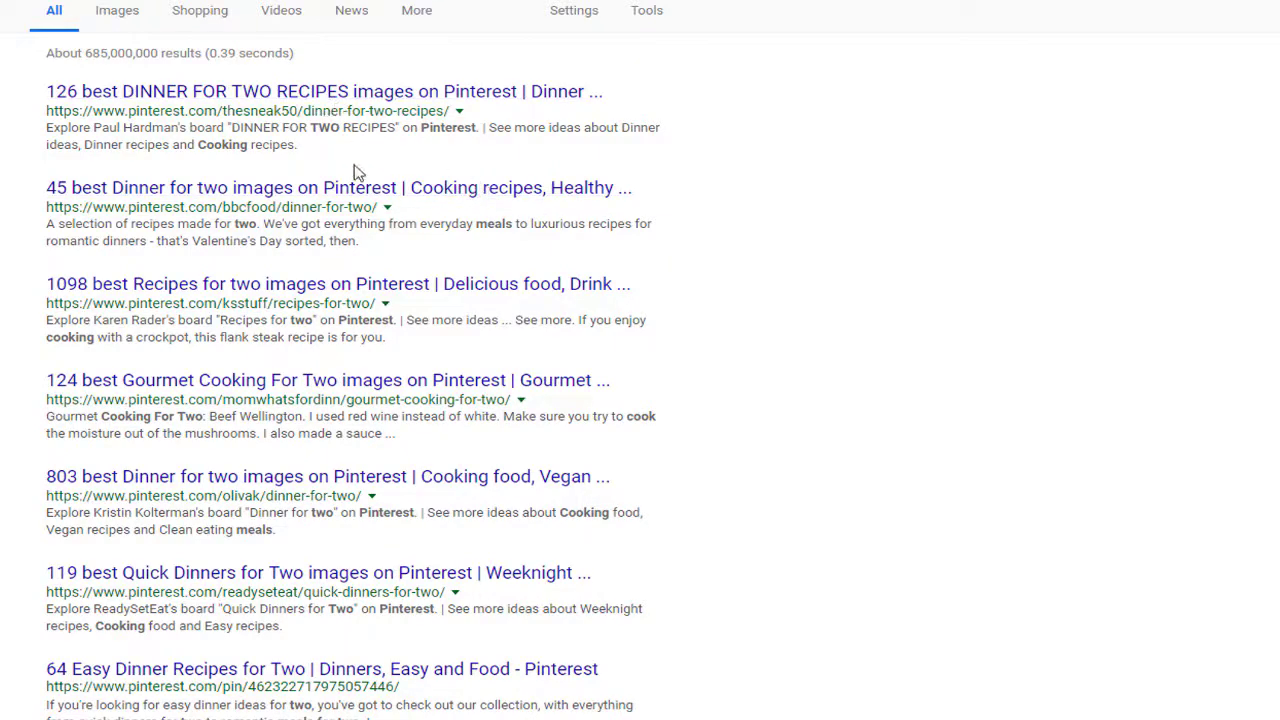
pyautogui.scroll(-4, 366, 209)
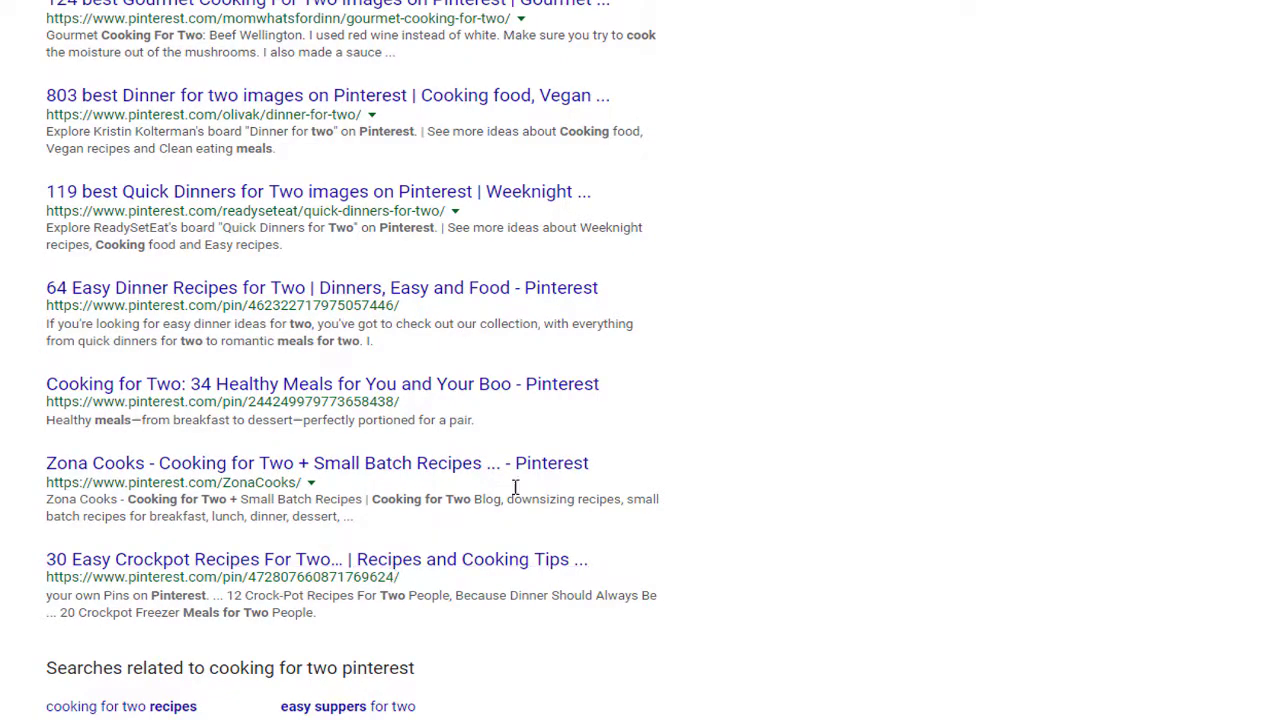
pyautogui.scroll(1, 786, 430)
pyautogui.scroll(3, 786, 430)
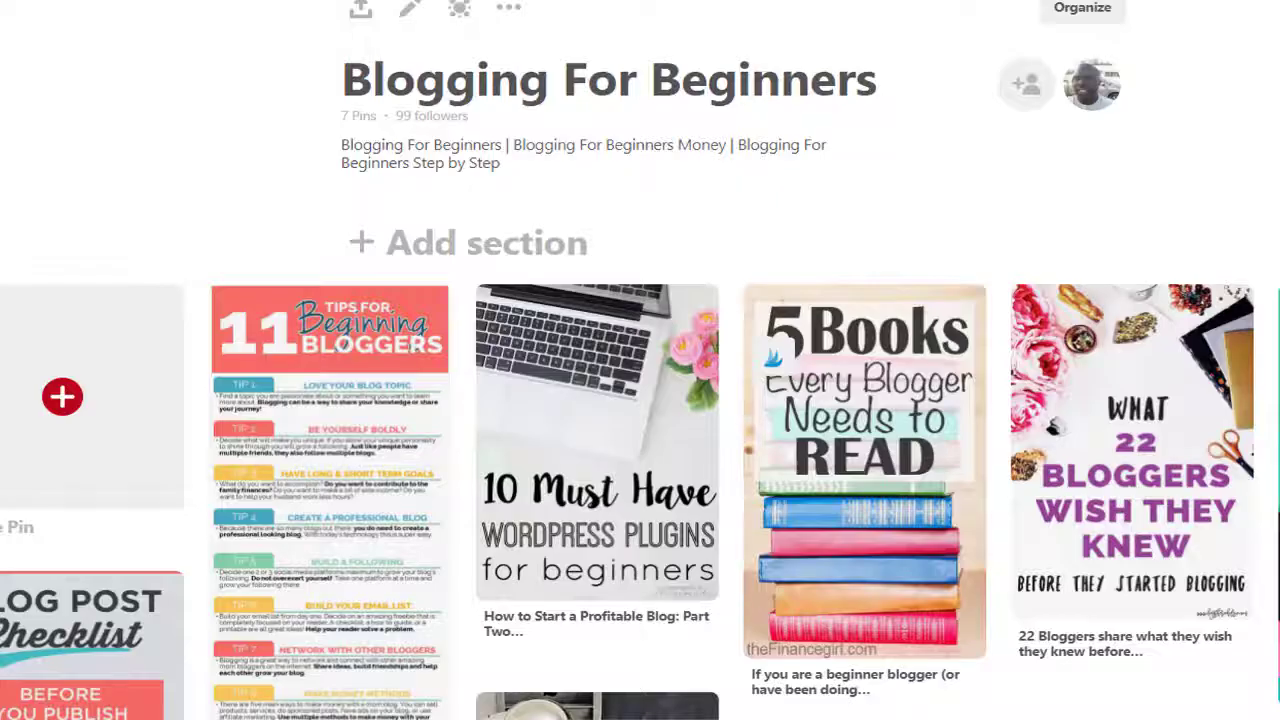
# Step: Look over the Blogging For Beginners board, view the edit form of its "11 Tips for Beginning Bloggers" pin, and close it without changes
pyautogui.scroll(-4, 1203, 251)
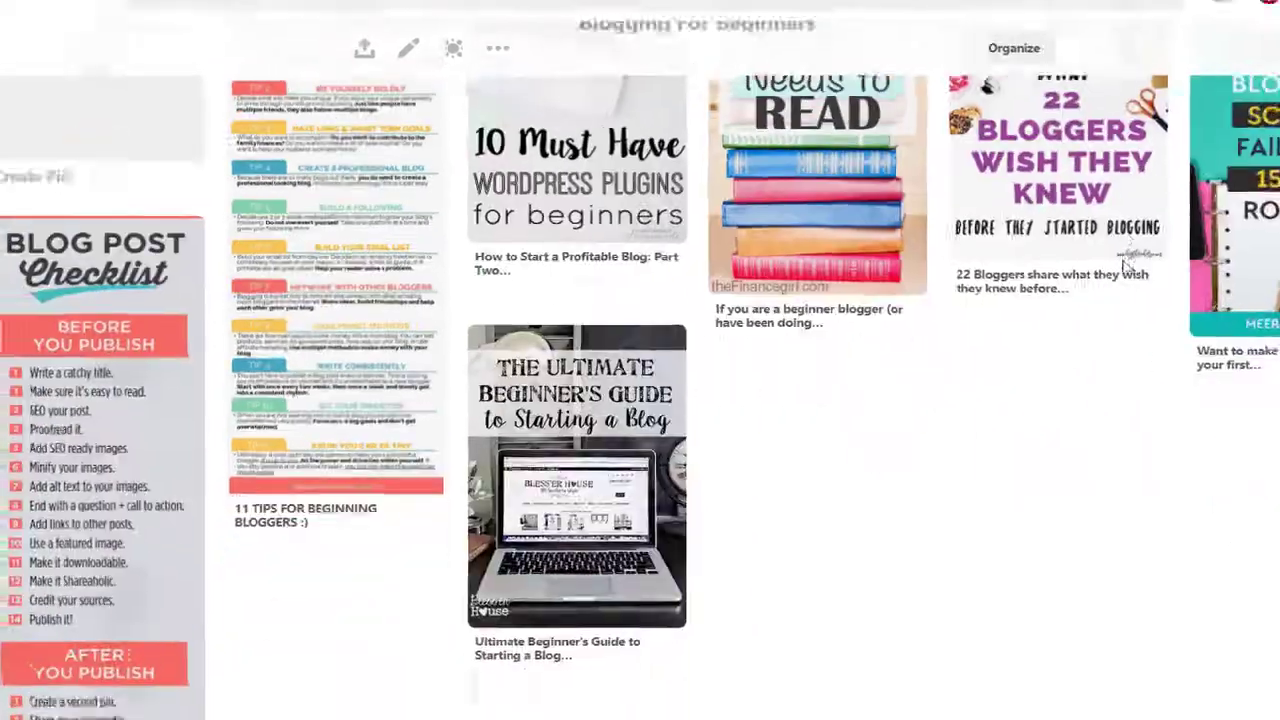
pyautogui.scroll(3, 405, 297)
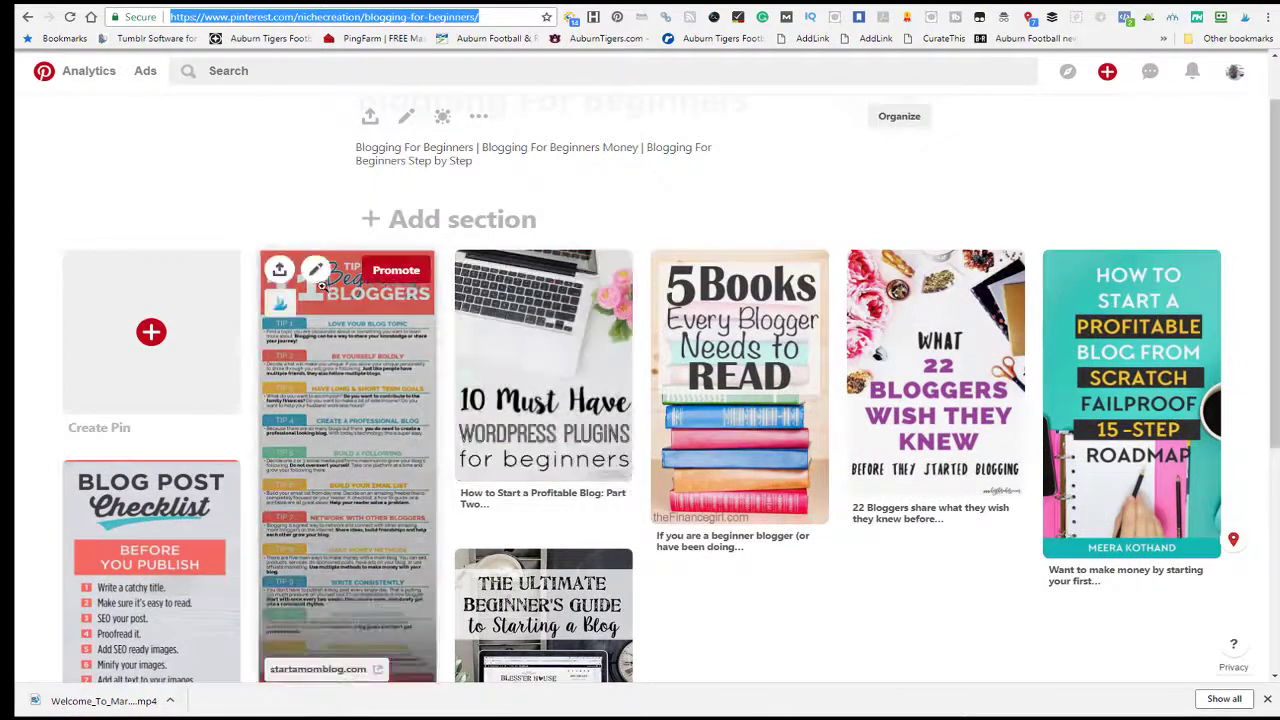
pyautogui.click(318, 272)
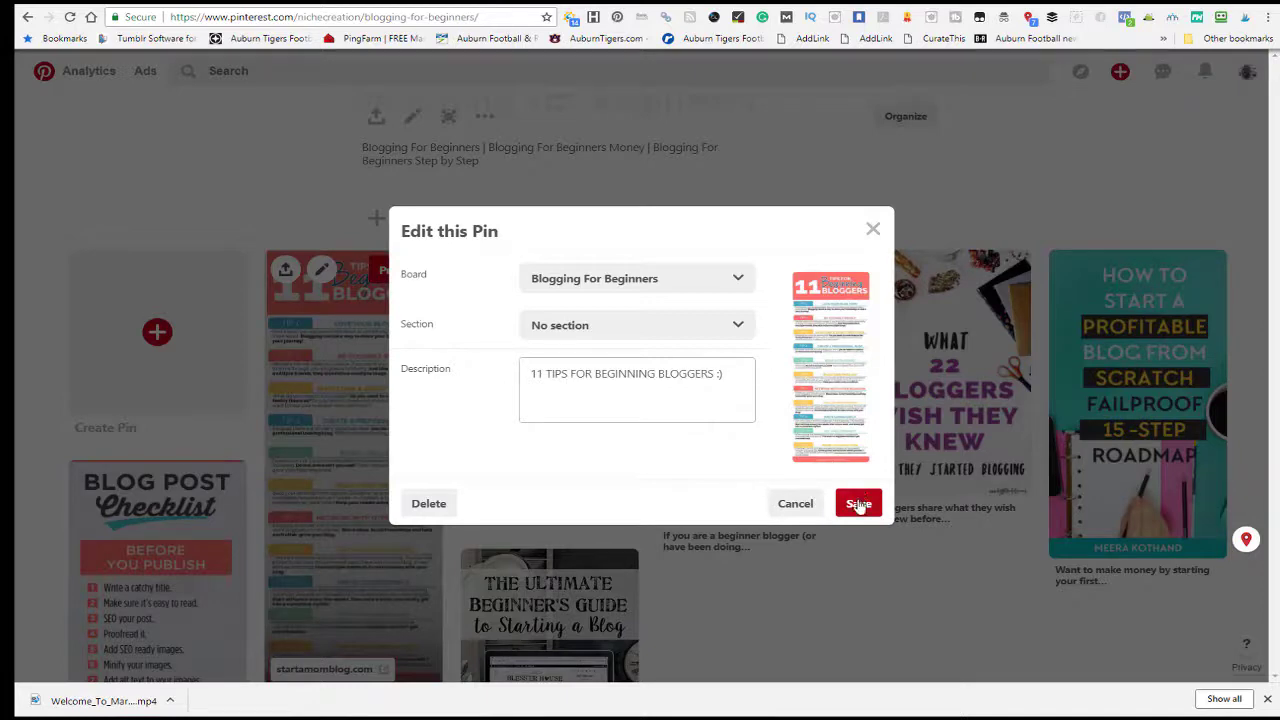
pyautogui.click(875, 236)
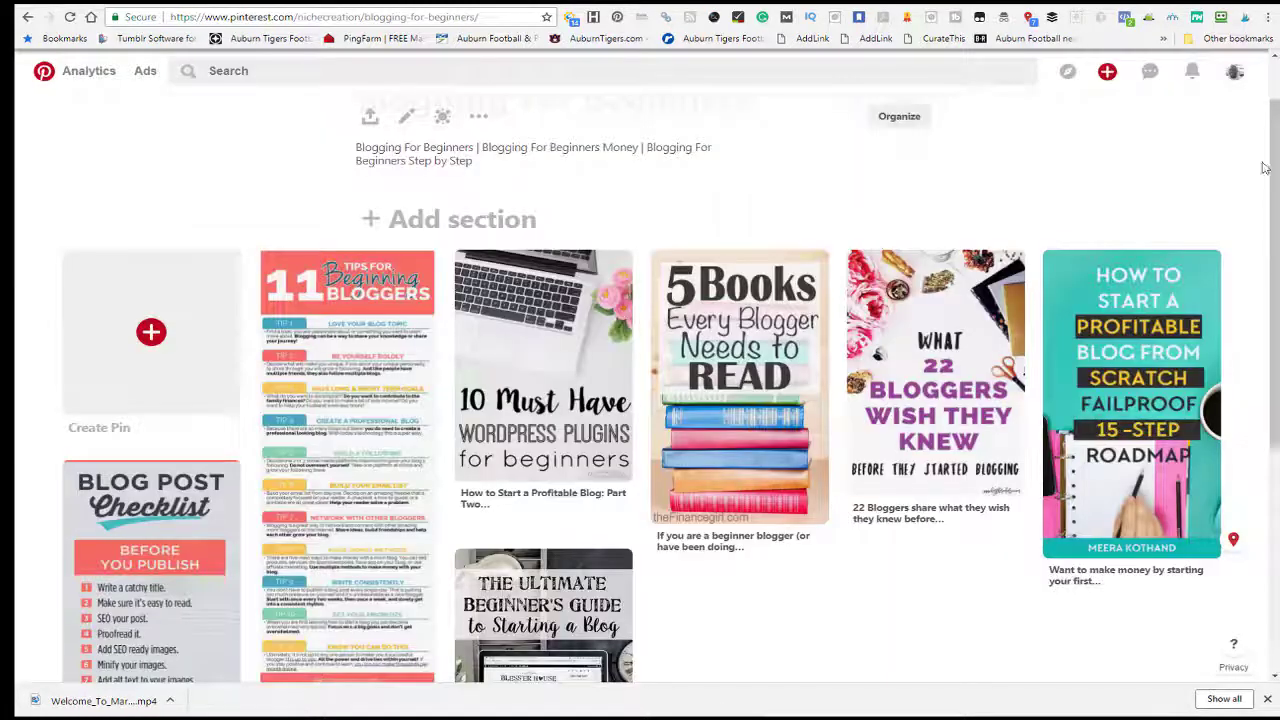
# Step: Open the Pinterest account settings and look through the Account Basics and Profile sections
pyautogui.click(1235, 72)
pyautogui.click(1212, 145)
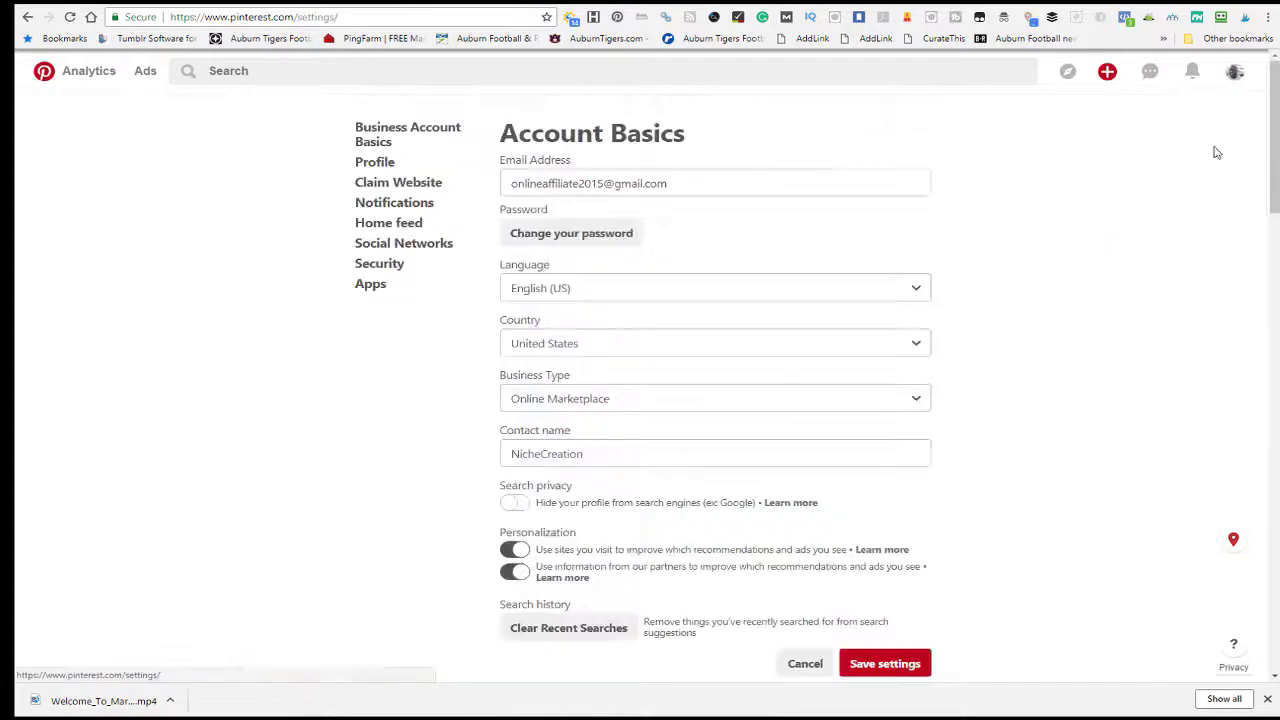
pyautogui.scroll(-3, 857, 387)
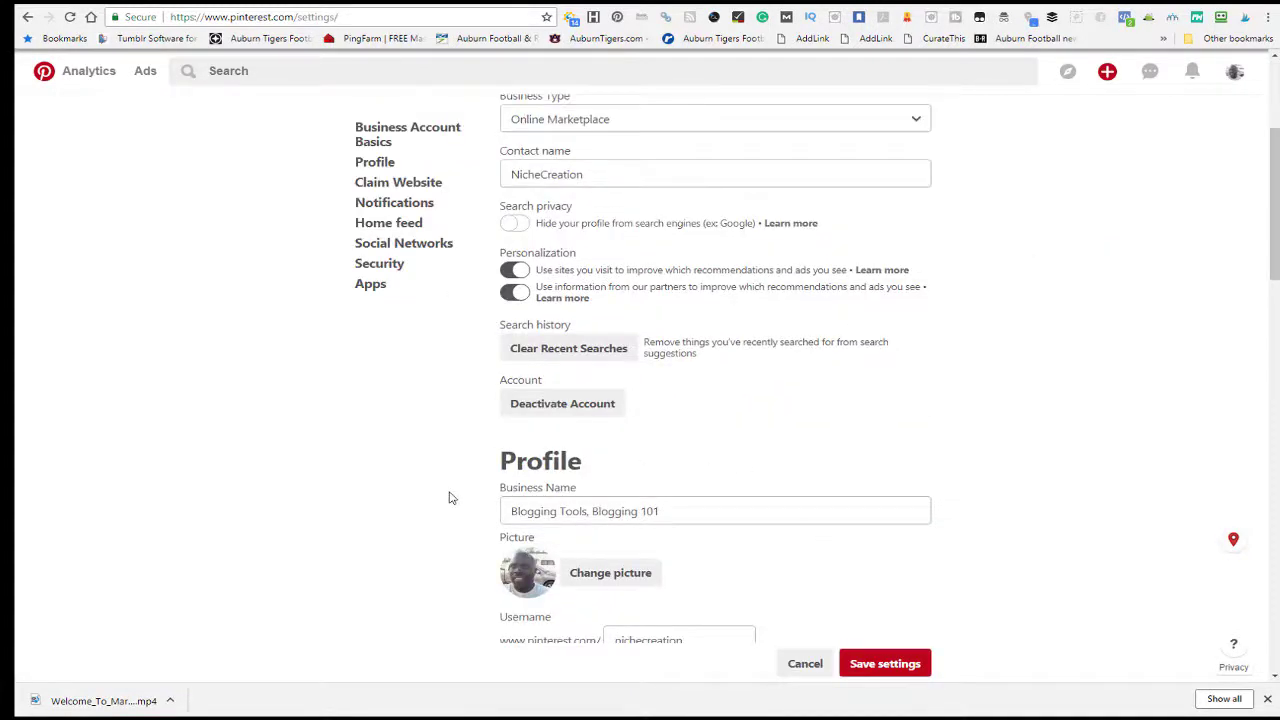
# Step: Go to the profile's list of boards and open the Blogging For Beginners board
pyautogui.click(1235, 72)
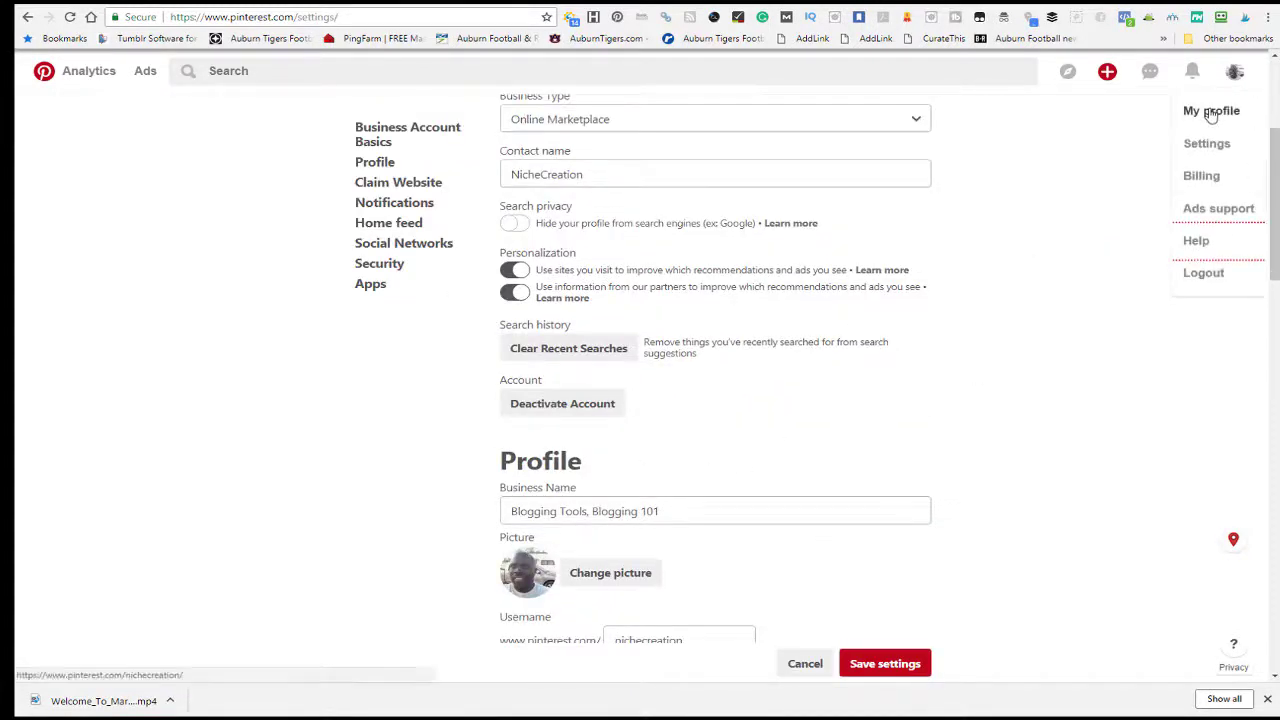
pyautogui.click(1211, 114)
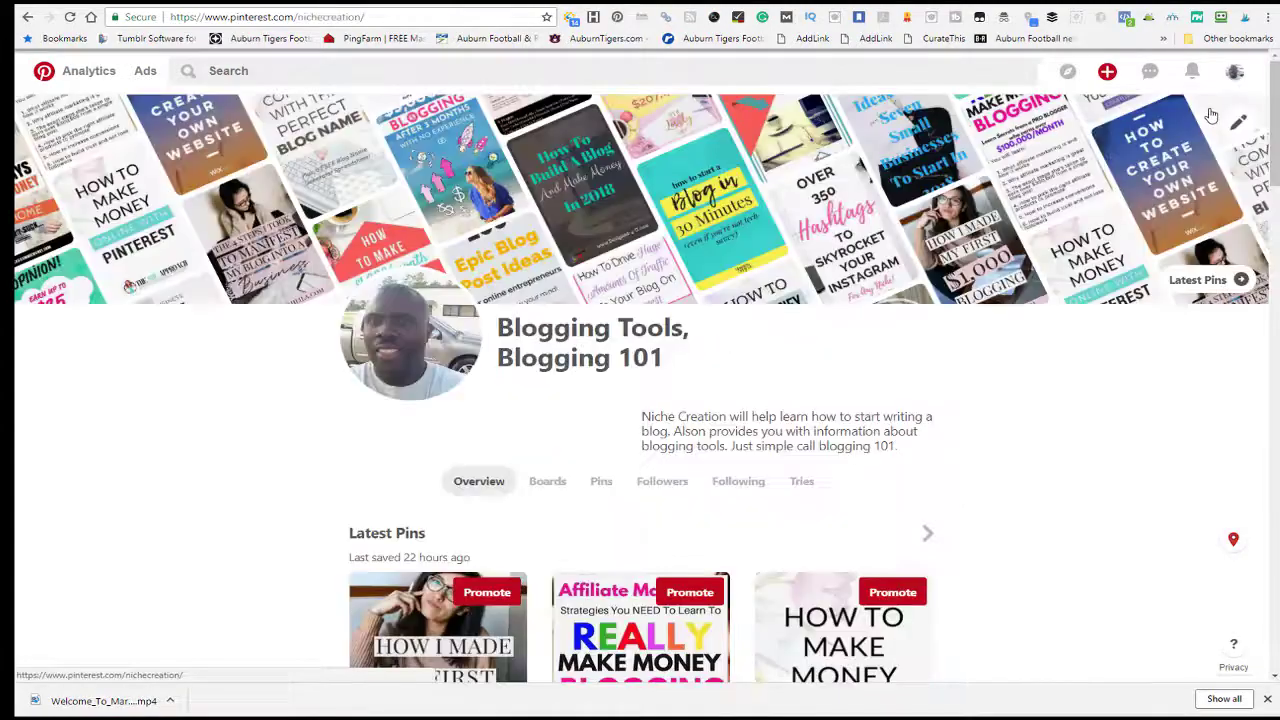
pyautogui.click(546, 481)
pyautogui.scroll(-5, 683, 403)
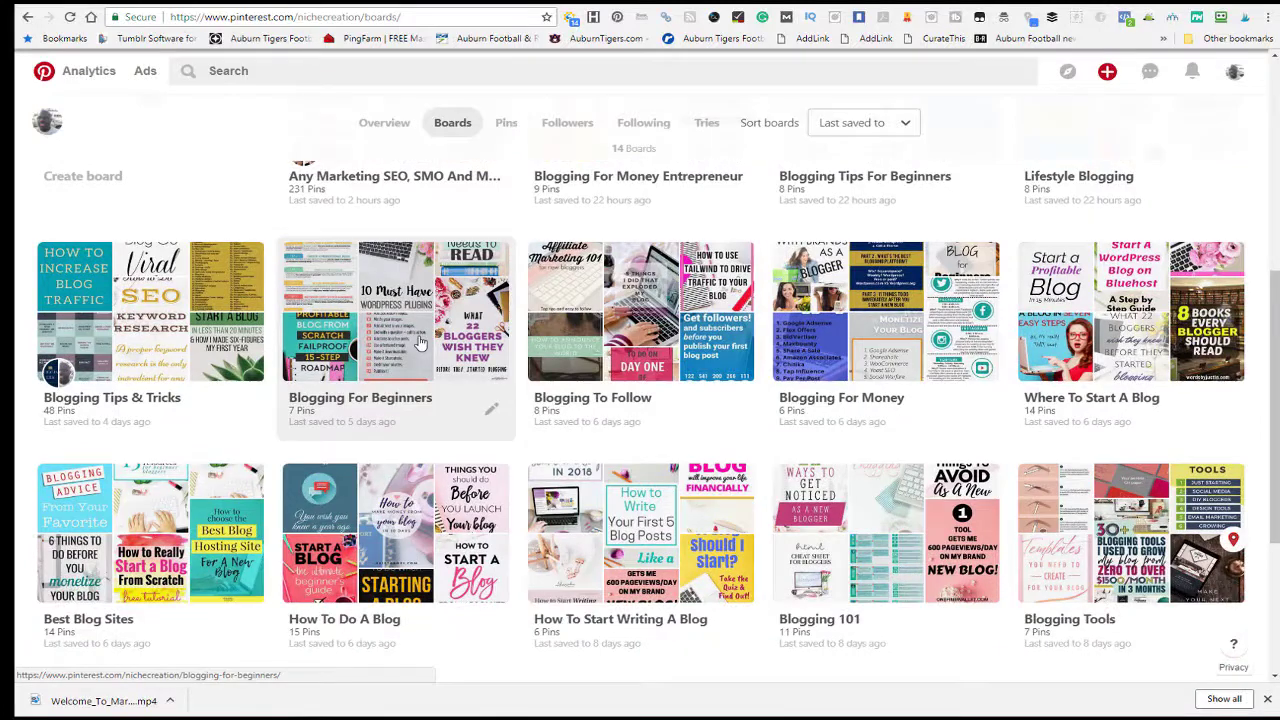
pyautogui.click(420, 343)
pyautogui.scroll(-2, 342, 330)
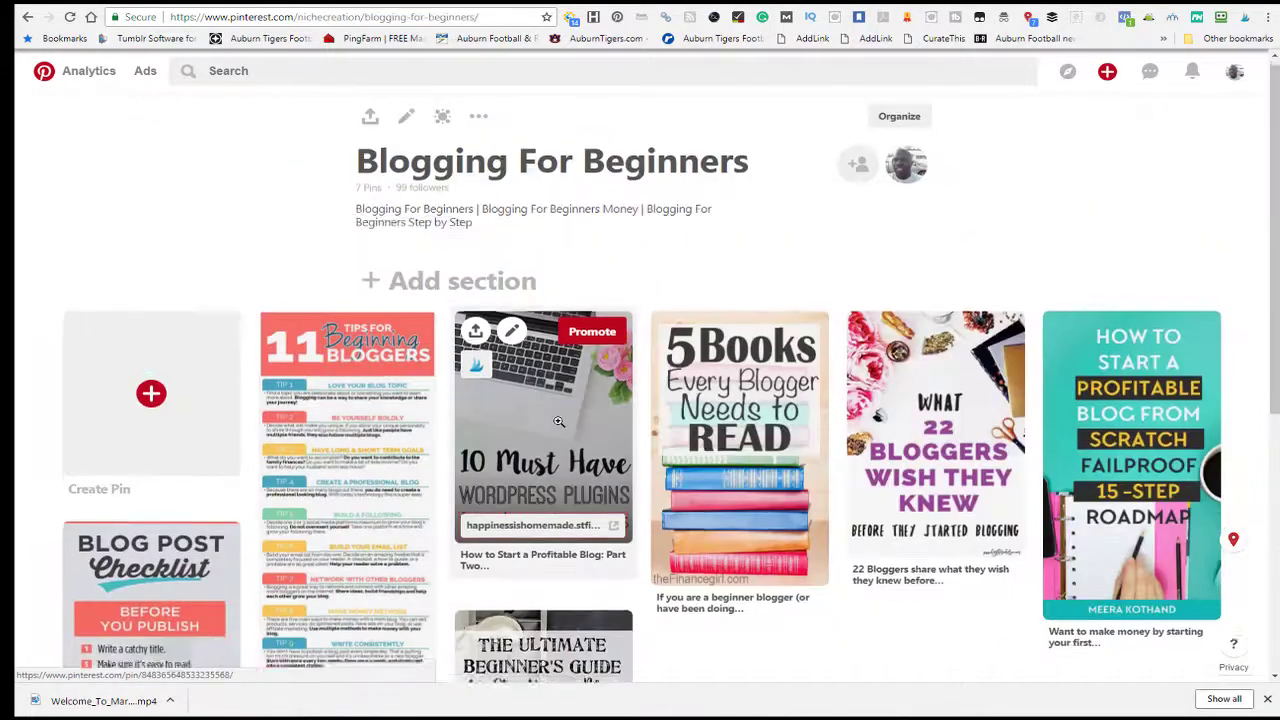